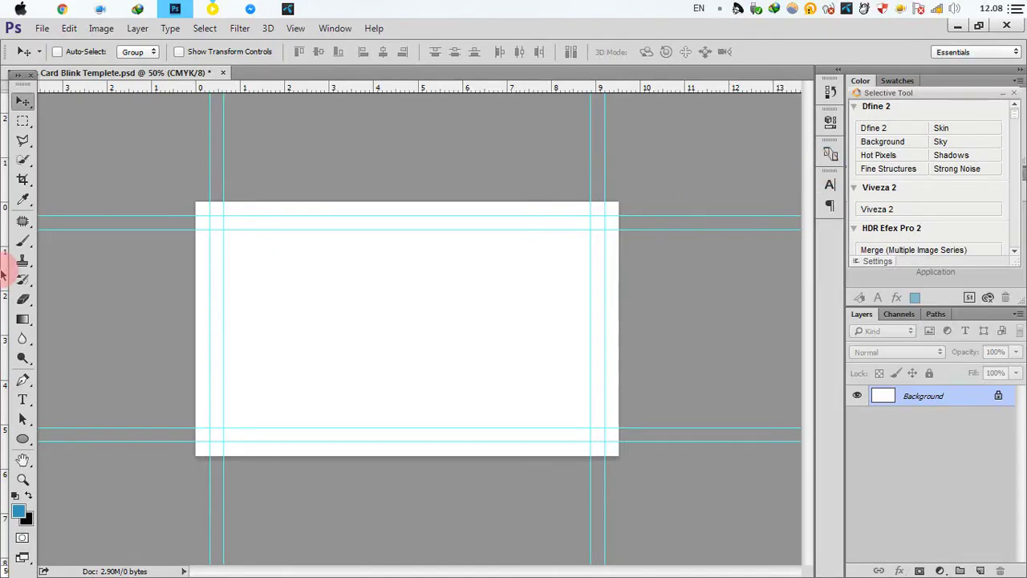
# - Draw a 268 × 268 px blue circle, layer Ellipse 1, on the card with the Ellipse Tool
pyautogui.moveTo(24, 438); pyautogui.dragTo(88, 436)
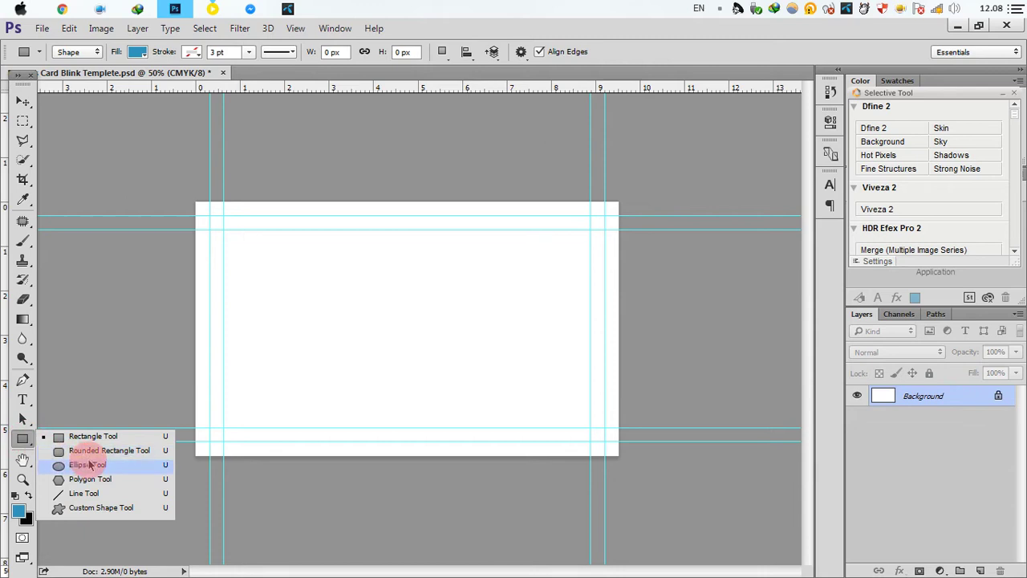
pyautogui.moveTo(23, 436); pyautogui.dragTo(97, 466)
pyautogui.moveTo(362, 289); pyautogui.dragTo(428, 338)
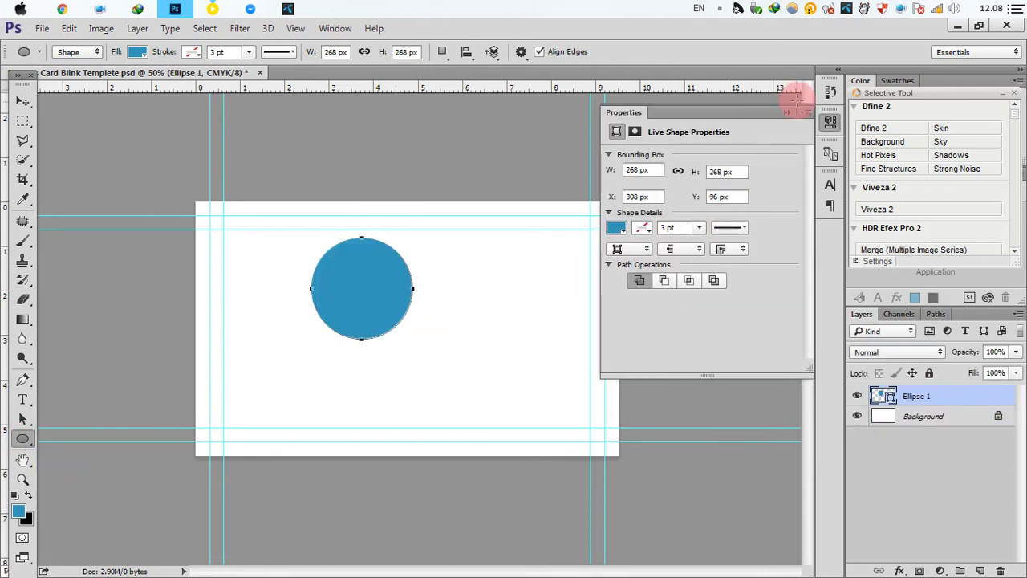
pyautogui.click(789, 108)
# - Move the blue circle to the card's bottom-left corner
pyautogui.click(22, 103)
pyautogui.moveTo(312, 297); pyautogui.dragTo(227, 448)
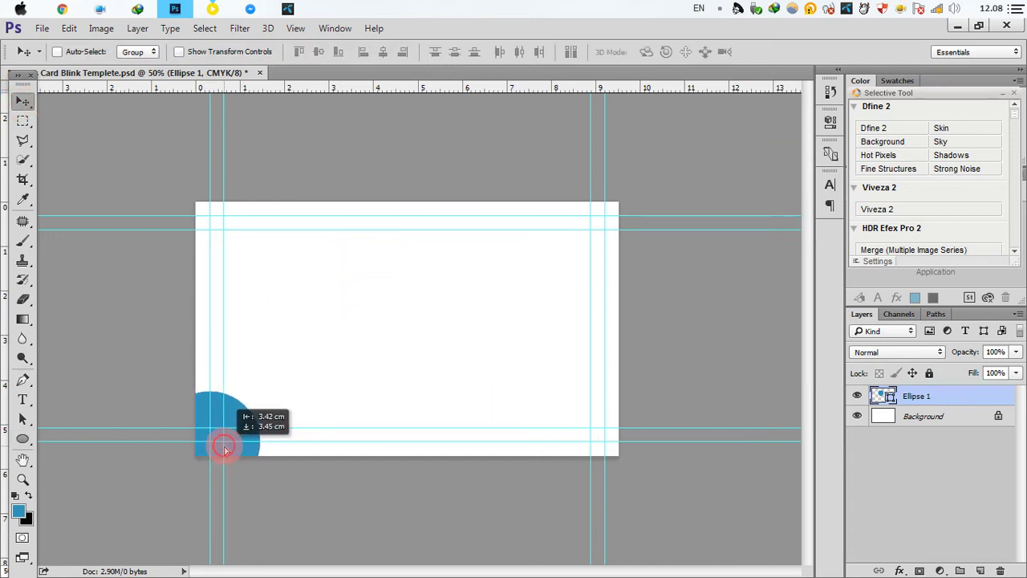
pyautogui.moveTo(224, 447); pyautogui.dragTo(224, 447)
# - Duplicate the circle as Ellipse 1 copy, place it beneath the original and recolour it #383838
pyautogui.moveTo(935, 399)
pyautogui.mouseDown()
pyautogui.moveTo(953, 567)
pyautogui.moveTo(984, 568)
pyautogui.mouseUp()
pyautogui.moveTo(918, 396); pyautogui.dragTo(921, 431)
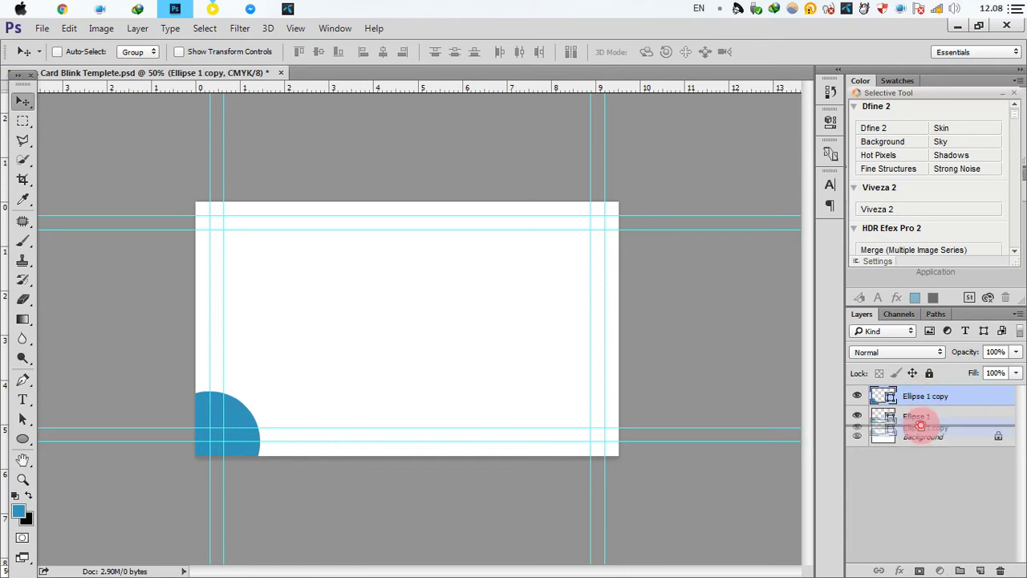
pyautogui.click(889, 414)
pyautogui.doubleClick(881, 418)
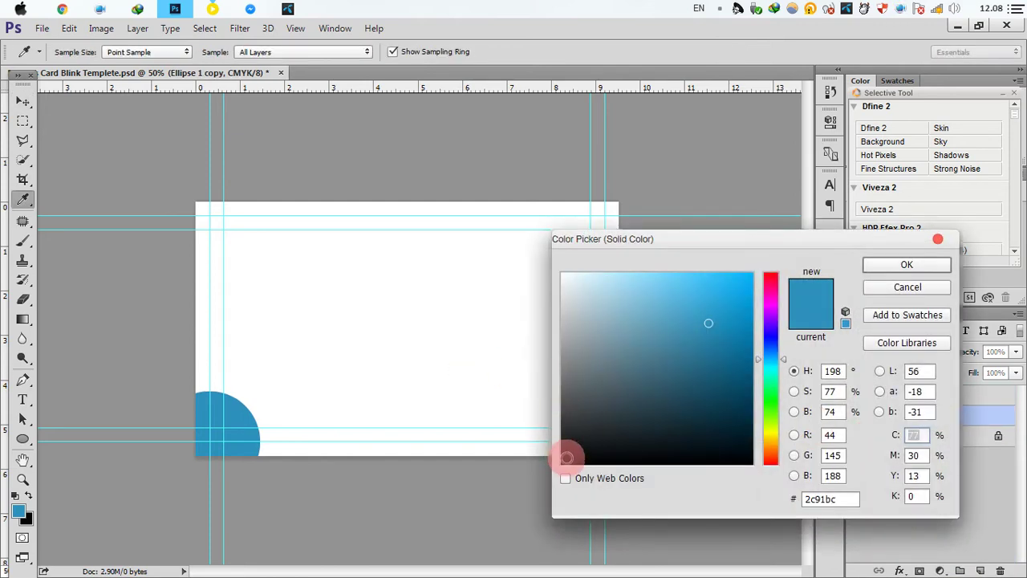
pyautogui.click(907, 264)
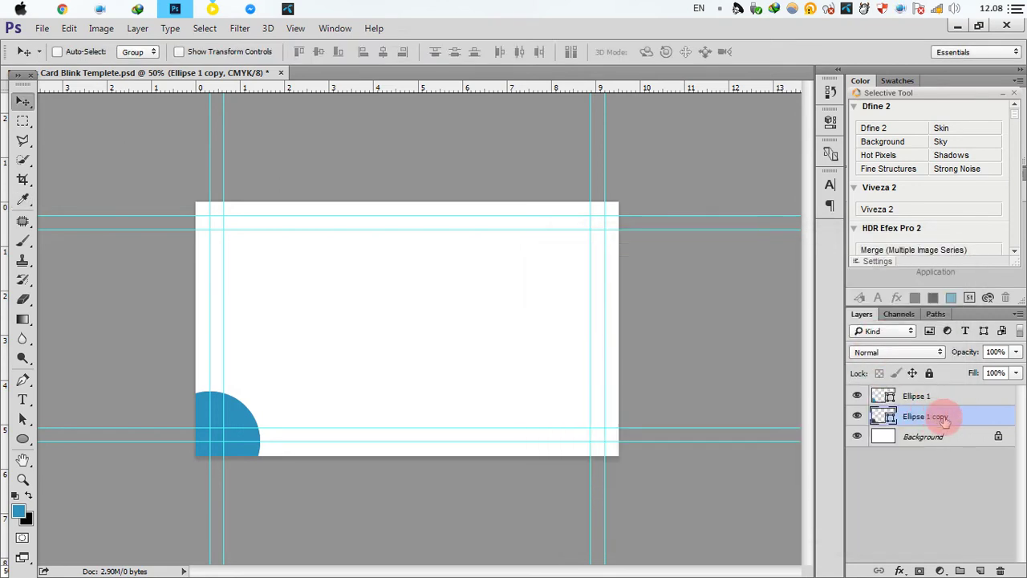
pyautogui.hotkey('ctrl', 't')
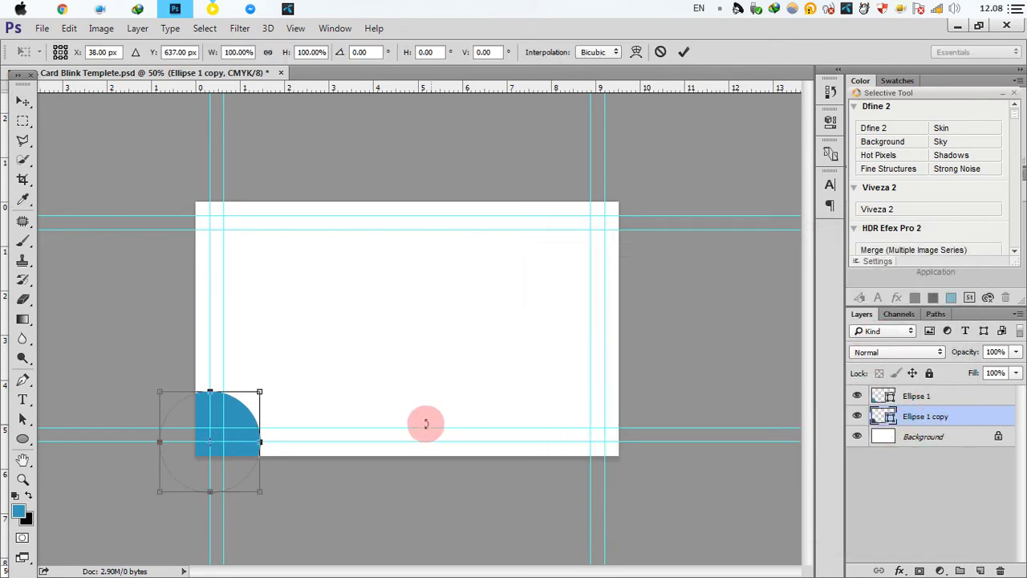
# - Enlarge the dark grey copy into a ring around the blue circle
pyautogui.moveTo(262, 488); pyautogui.dragTo(276, 502)
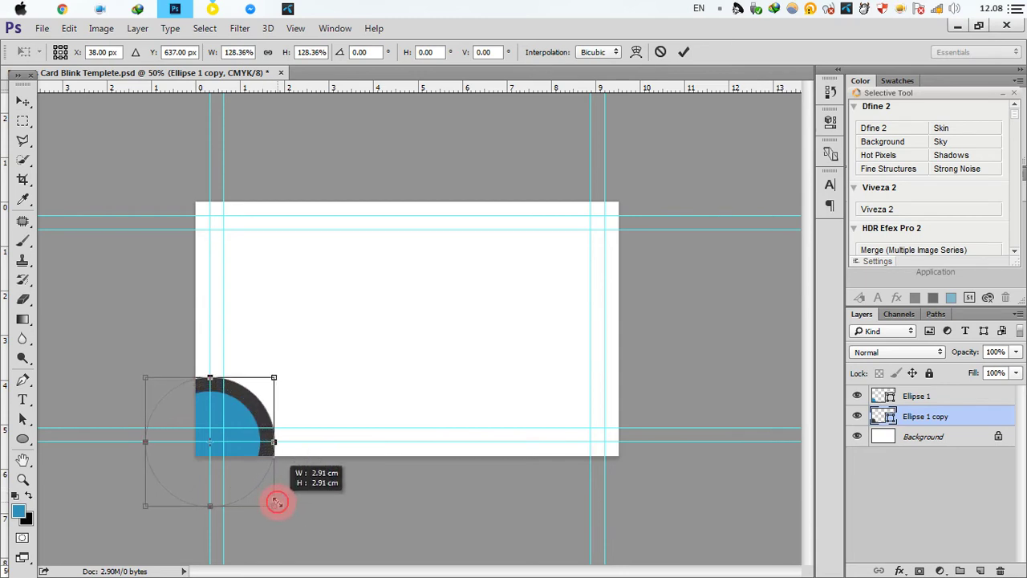
pyautogui.moveTo(277, 502); pyautogui.dragTo(277, 503)
pyautogui.click(683, 51)
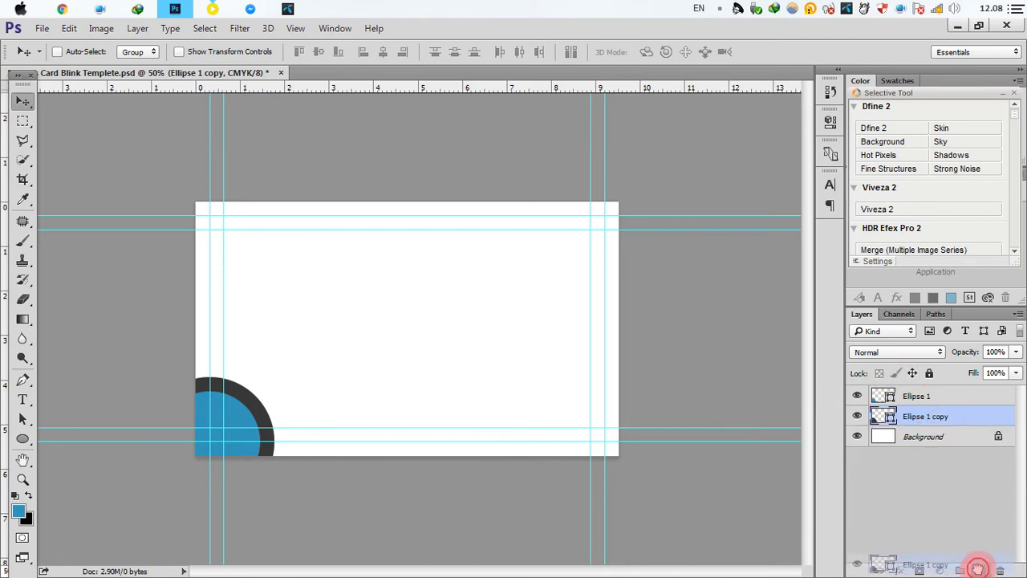
# - Duplicate the dark ring, recolour the lower copy blue #2c91bc and enlarge it to about 123%
pyautogui.moveTo(945, 423); pyautogui.dragTo(980, 571)
pyautogui.click(884, 435)
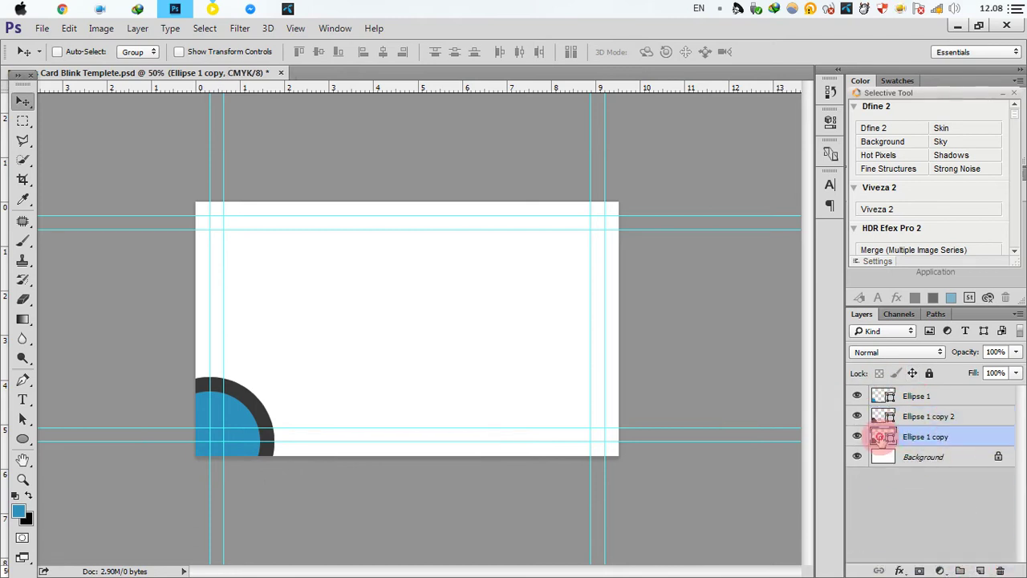
pyautogui.doubleClick(885, 436)
pyautogui.click(251, 420)
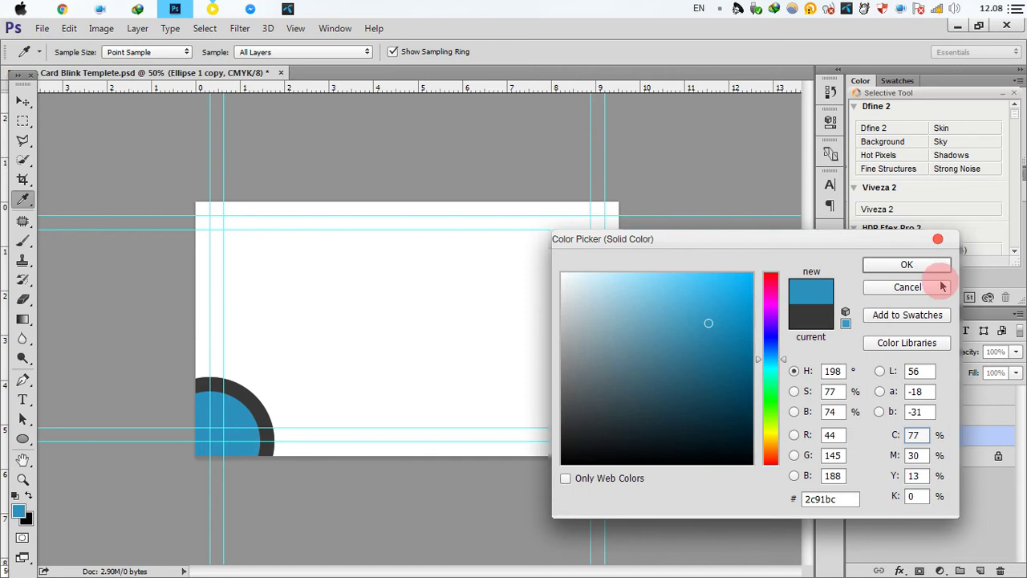
pyautogui.click(907, 265)
pyautogui.hotkey('ctrl', 't')
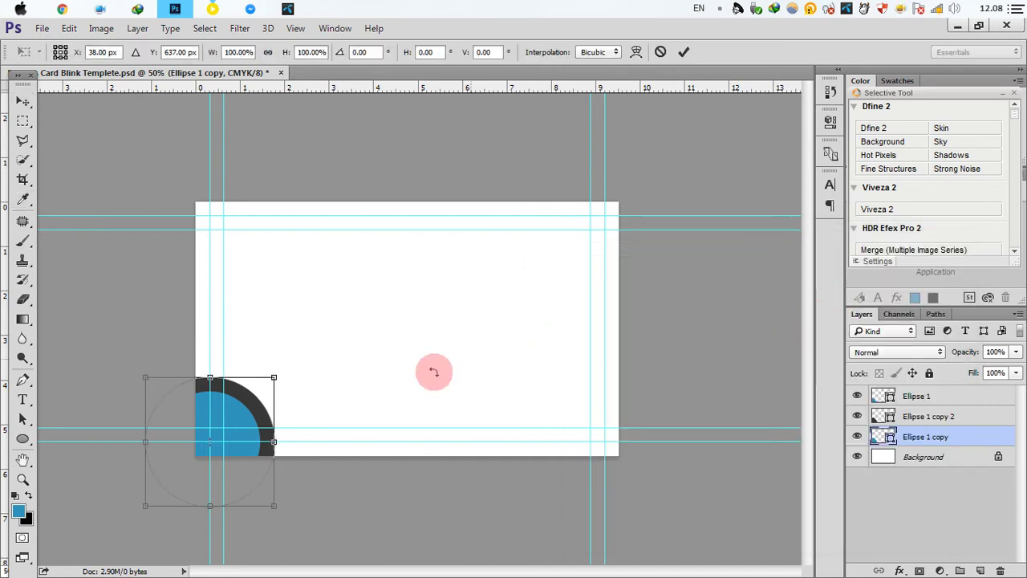
pyautogui.moveTo(273, 506); pyautogui.dragTo(292, 522)
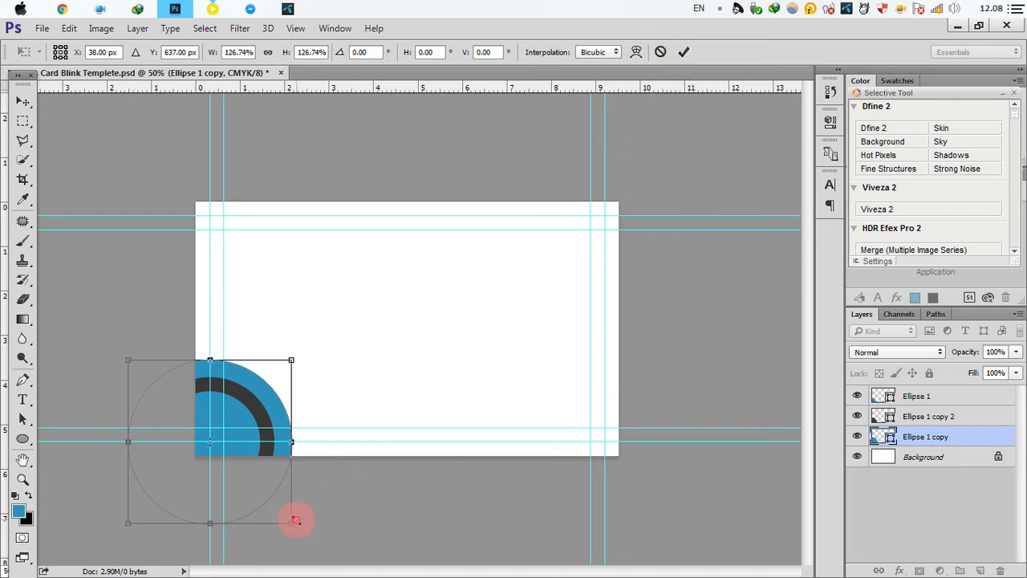
pyautogui.moveTo(294, 519); pyautogui.dragTo(292, 517)
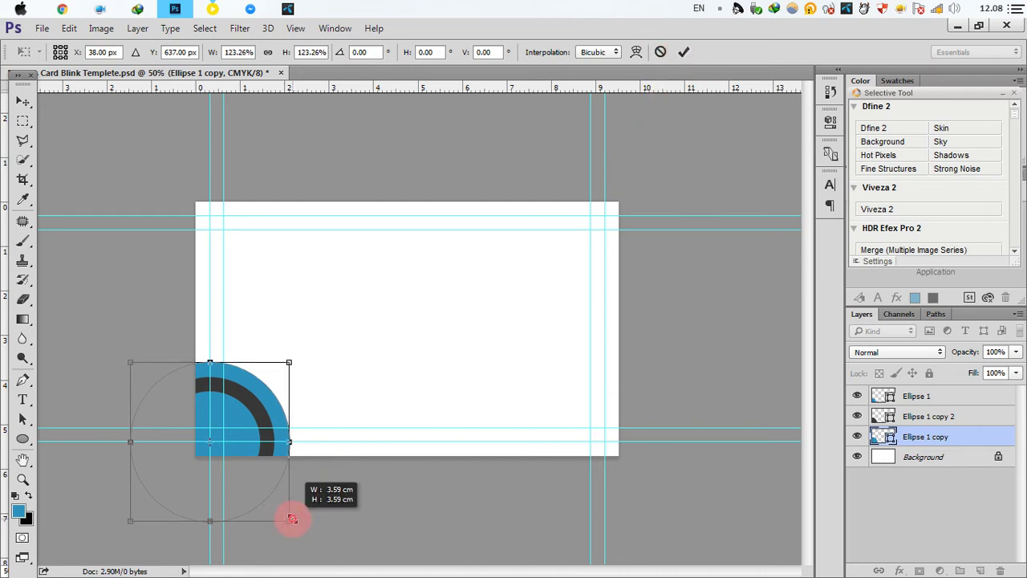
pyautogui.click(686, 52)
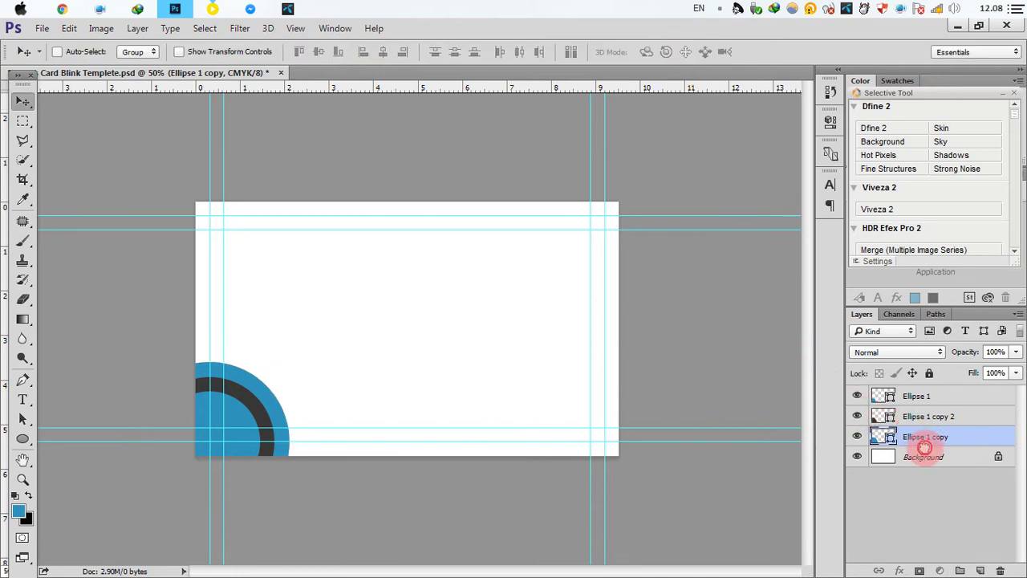
# - Duplicate the bottom ellipse, recolour it dark grey and enlarge it into an outer ring
pyautogui.moveTo(927, 442); pyautogui.dragTo(980, 570)
pyautogui.click(883, 456)
pyautogui.doubleClick(883, 457)
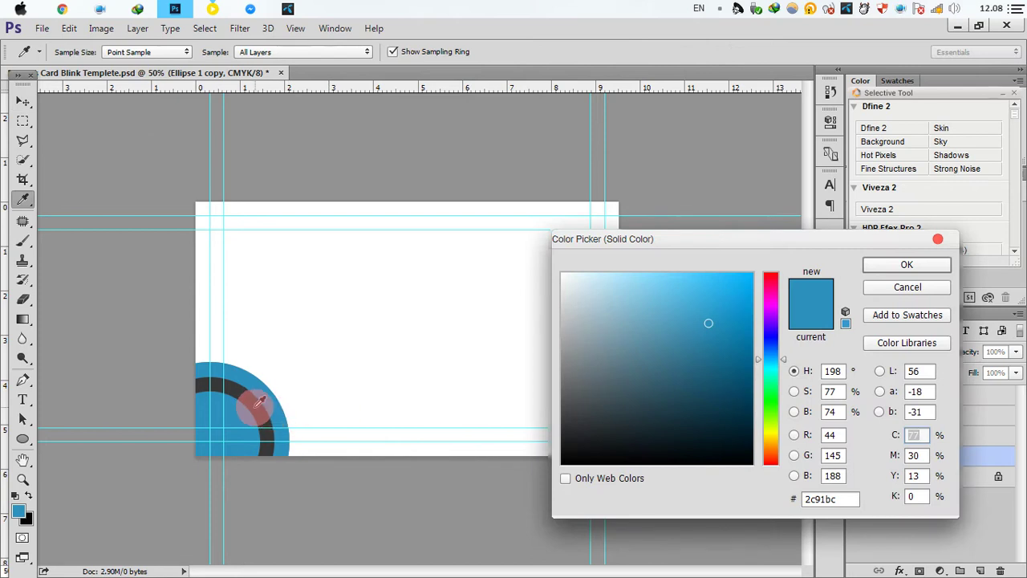
pyautogui.click(907, 265)
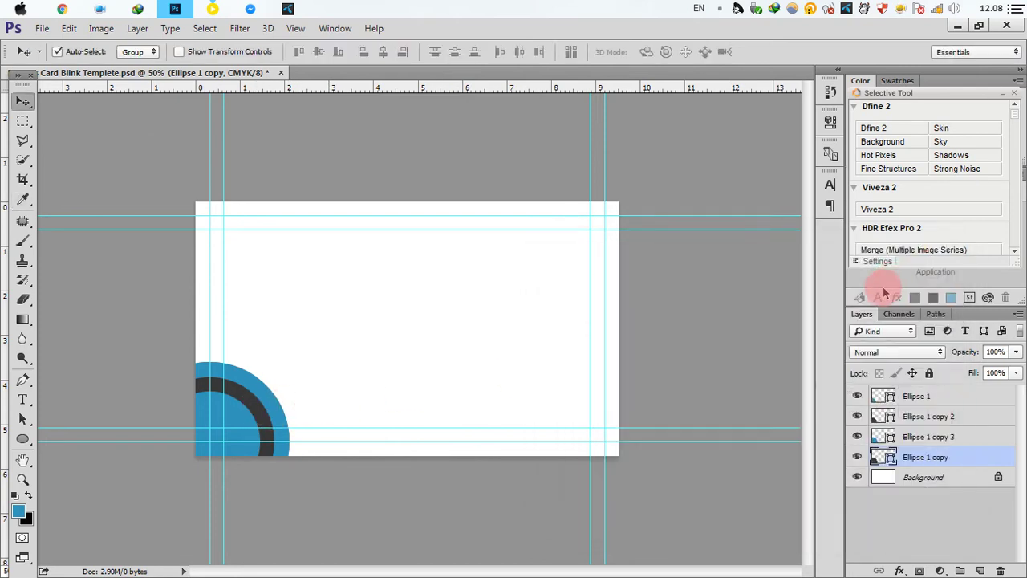
pyautogui.hotkey('ctrl', 't')
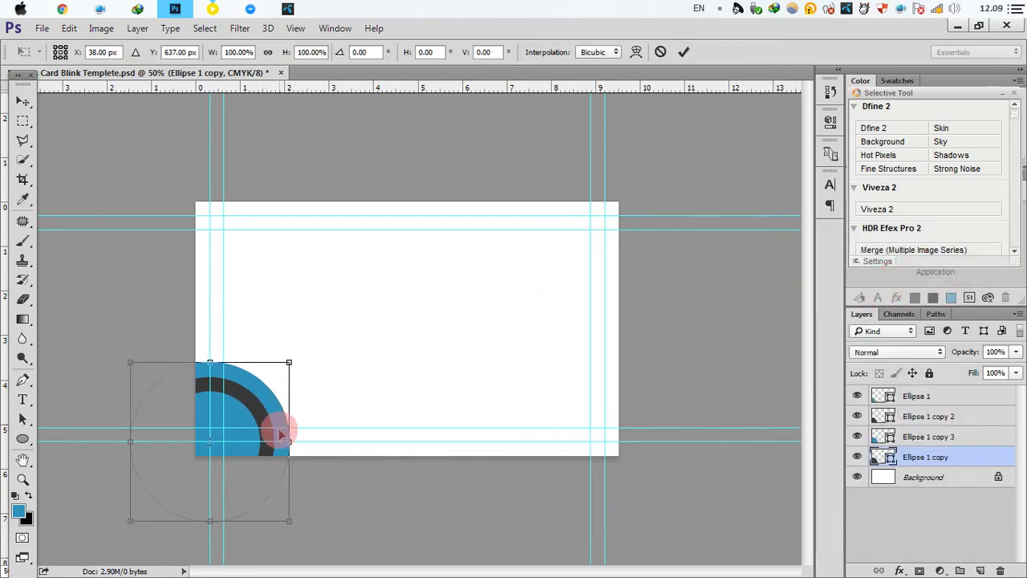
pyautogui.moveTo(290, 521); pyautogui.dragTo(306, 536)
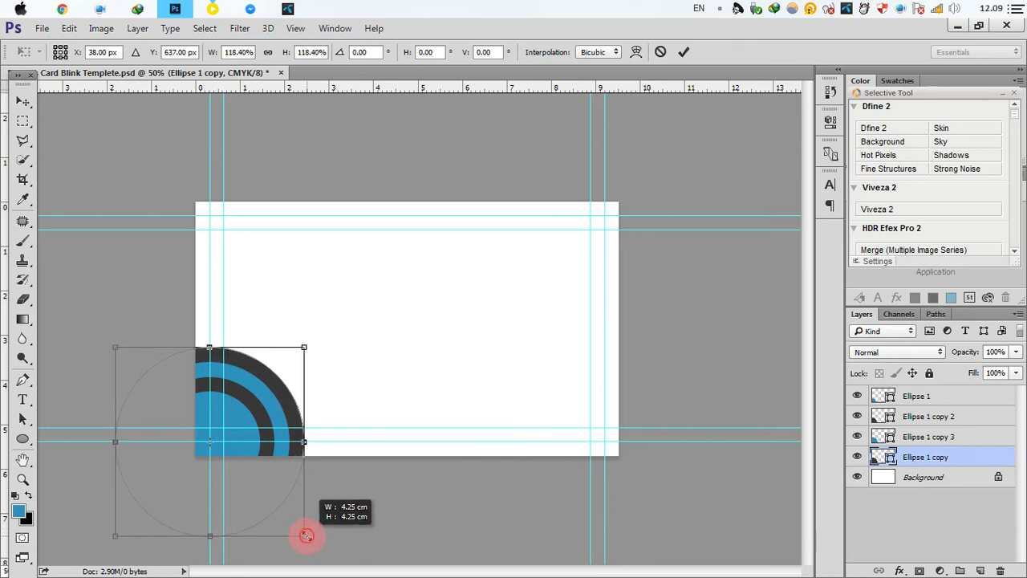
pyautogui.click(684, 52)
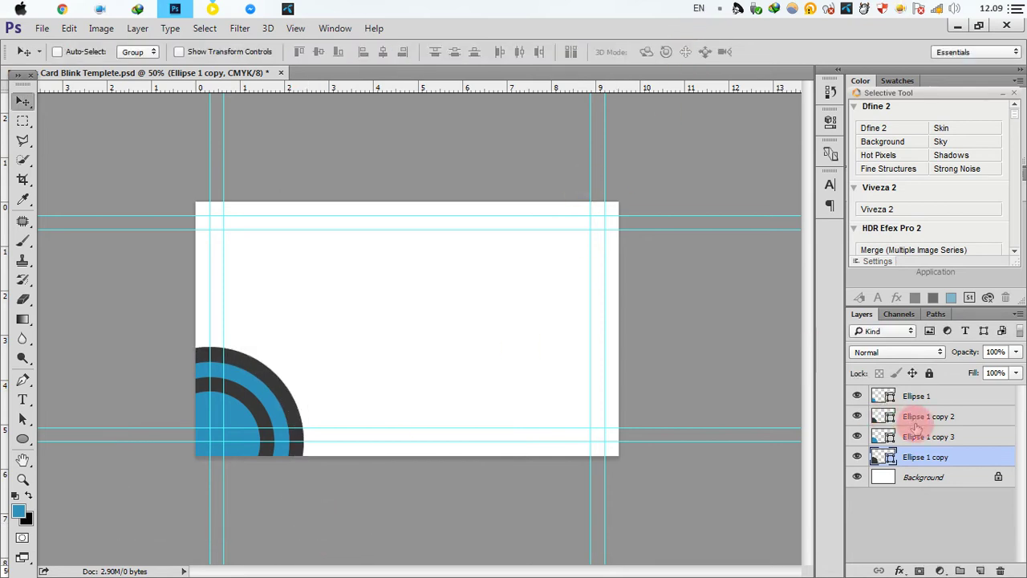
# - Group all four ellipse layers as Group 1
pyautogui.keyDown('shift'); pyautogui.click(931, 436); pyautogui.keyUp('shift')
pyautogui.keyDown('shift'); pyautogui.click(931, 416); pyautogui.keyUp('shift')
pyautogui.keyDown('shift'); pyautogui.click(935, 396); pyautogui.keyUp('shift')
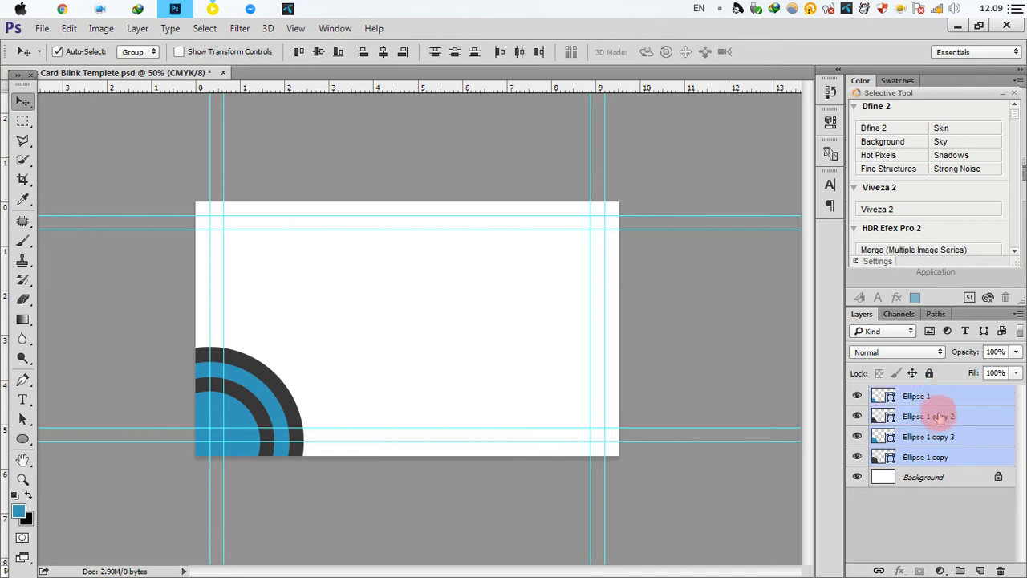
pyautogui.hotkey('ctrl', 'g')
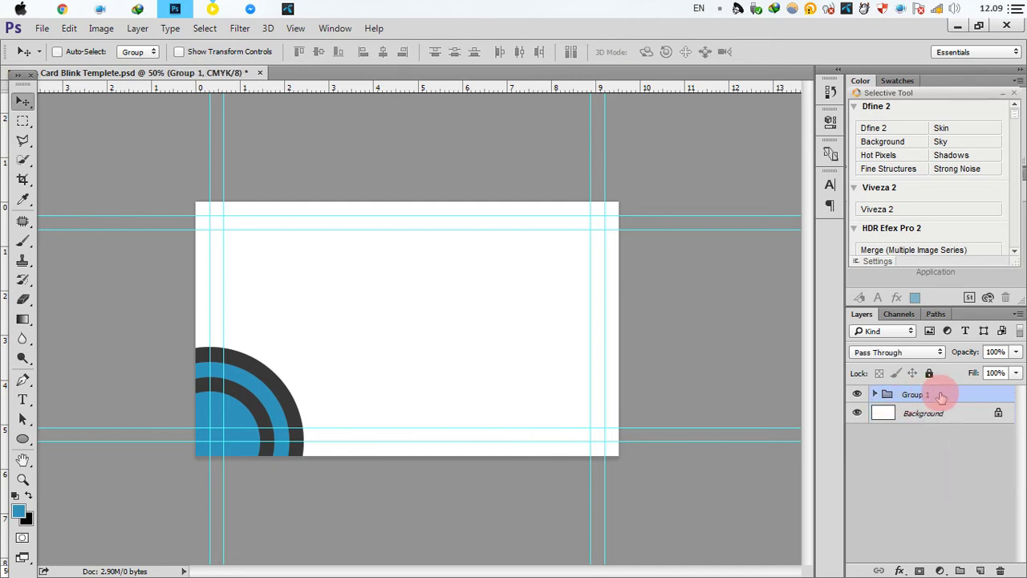
# - Duplicate the ring group onto the card's left edge and again into the top-right corner
pyautogui.moveTo(941, 396); pyautogui.dragTo(980, 570)
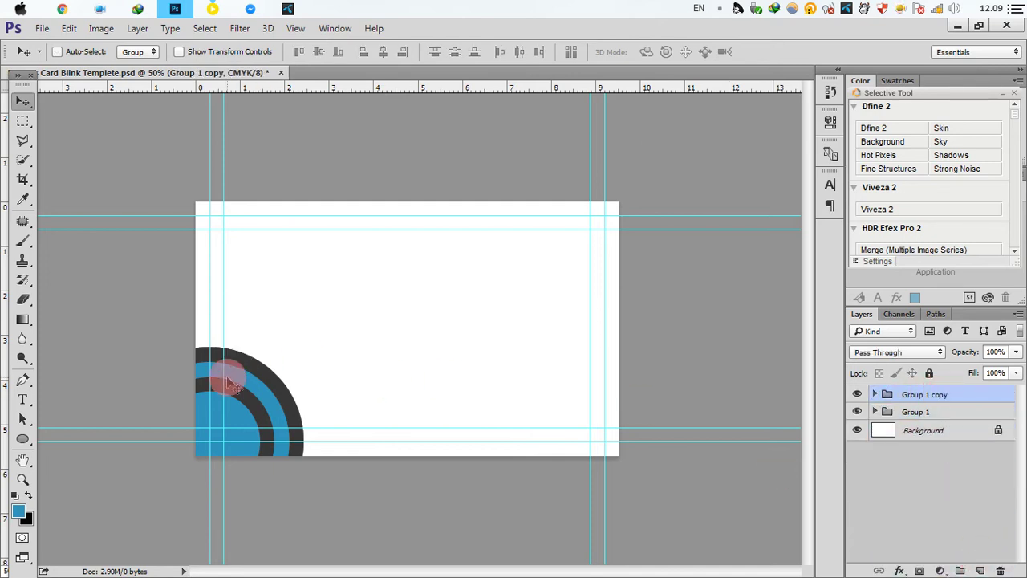
pyautogui.moveTo(255, 388)
pyautogui.mouseDown()
pyautogui.moveTo(615, 212)
pyautogui.moveTo(444, 184)
pyautogui.mouseUp()
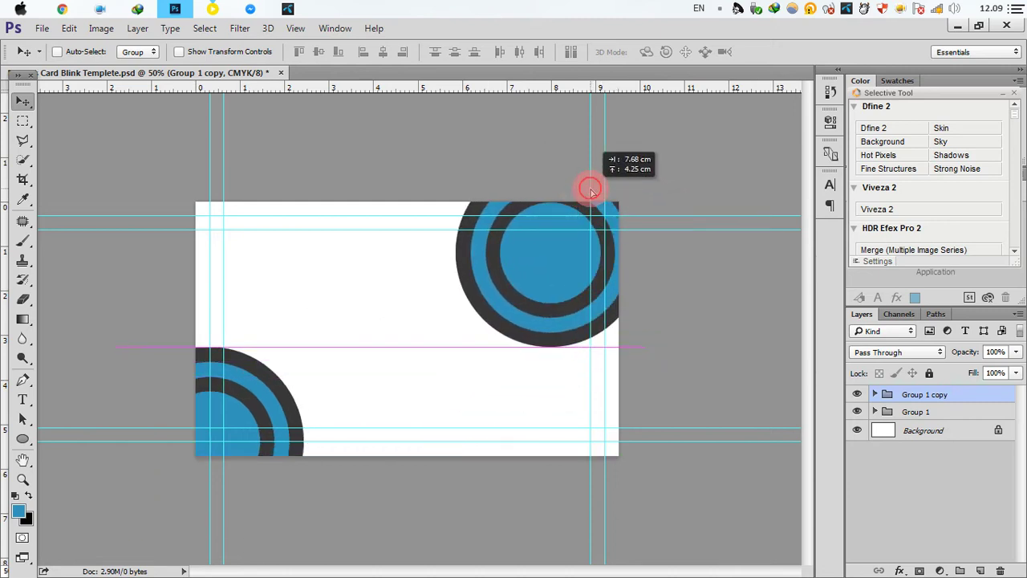
pyautogui.moveTo(443, 184)
pyautogui.mouseDown()
pyautogui.moveTo(215, 254)
pyautogui.moveTo(232, 361)
pyautogui.moveTo(234, 346)
pyautogui.moveTo(371, 429)
pyautogui.mouseUp()
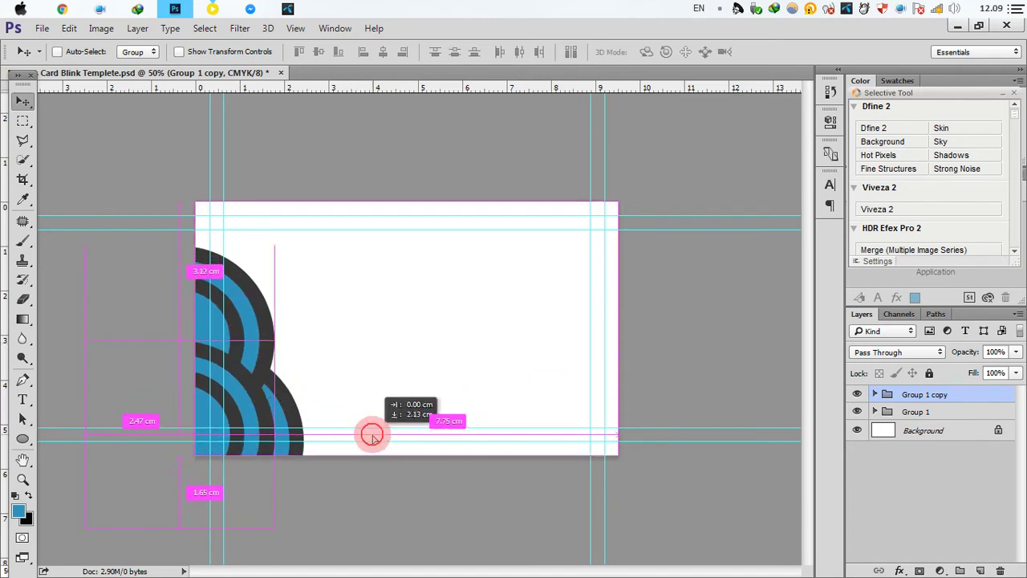
pyautogui.moveTo(248, 401)
pyautogui.mouseDown()
pyautogui.moveTo(367, 409)
pyautogui.moveTo(419, 452)
pyautogui.moveTo(407, 462)
pyautogui.moveTo(361, 474)
pyautogui.moveTo(624, 276)
pyautogui.moveTo(675, 192)
pyautogui.moveTo(688, 209)
pyautogui.moveTo(663, 237)
pyautogui.moveTo(711, 229)
pyautogui.moveTo(720, 241)
pyautogui.mouseUp()
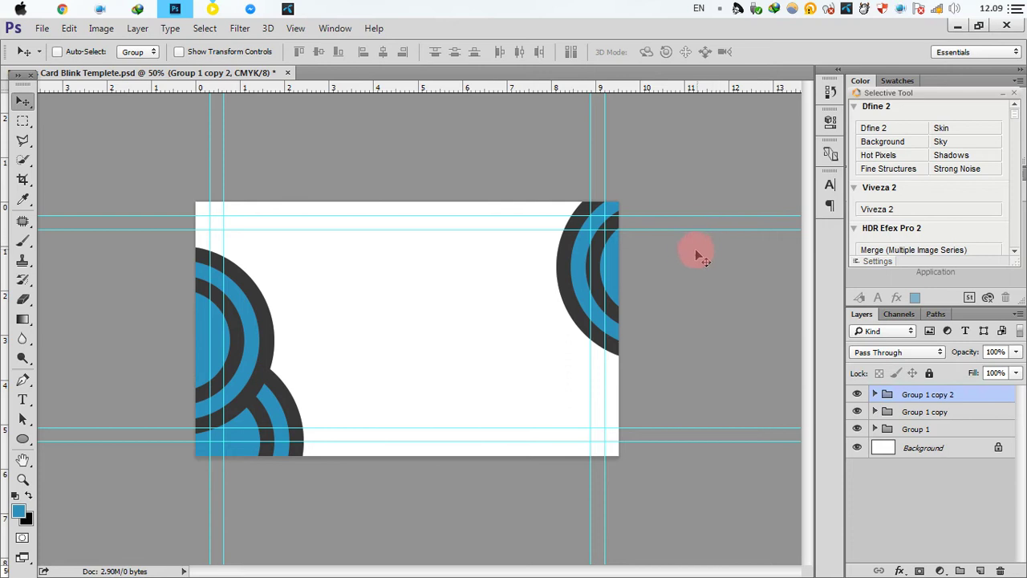
pyautogui.click(940, 412)
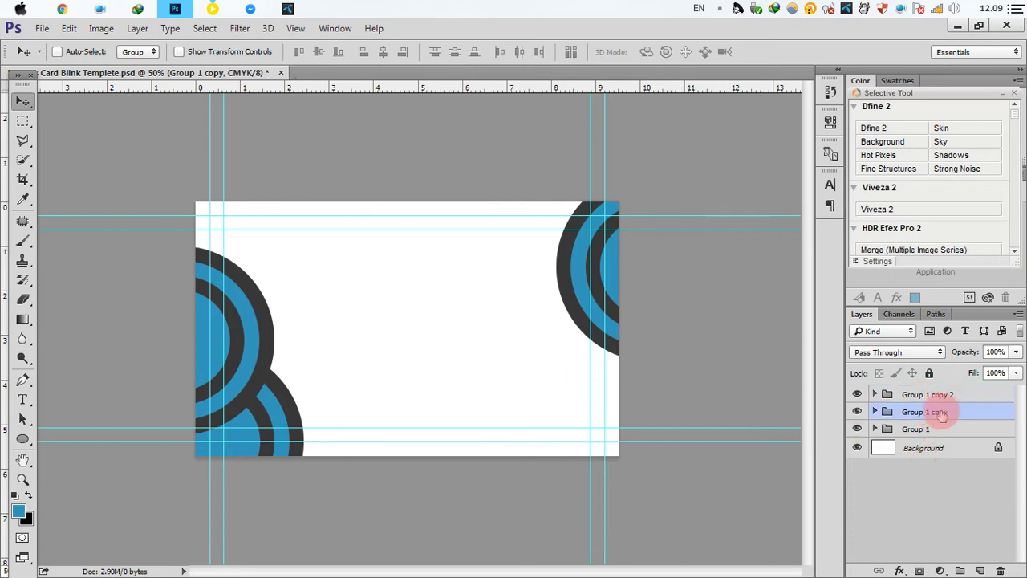
# - Delete the left-edge Group 1 copy and reposition the top-right rings
pyautogui.moveTo(940, 412); pyautogui.dragTo(1000, 570)
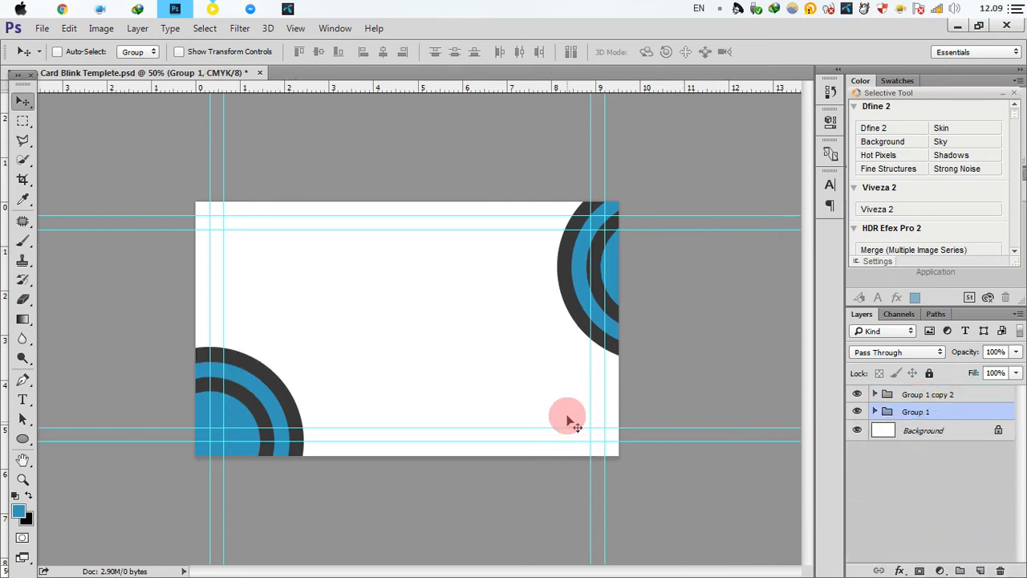
pyautogui.click(923, 394)
pyautogui.moveTo(573, 280)
pyautogui.mouseDown()
pyautogui.moveTo(518, 261)
pyautogui.moveTo(489, 270)
pyautogui.mouseUp()
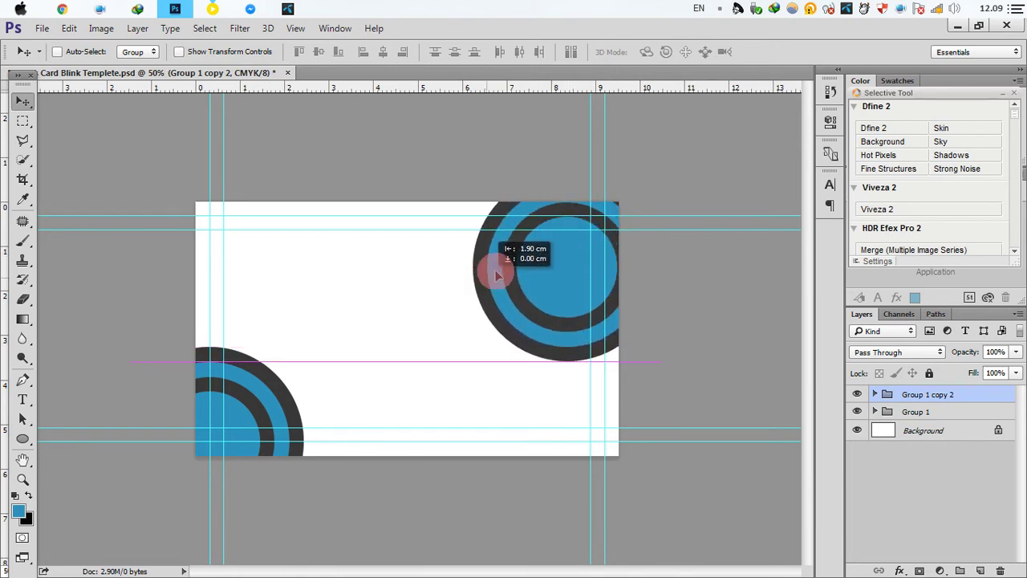
pyautogui.moveTo(489, 270); pyautogui.dragTo(510, 270)
# - Enlarge the top-right rings to 172.51% and move them up into the corner
pyautogui.hotkey('ctrl', 't')
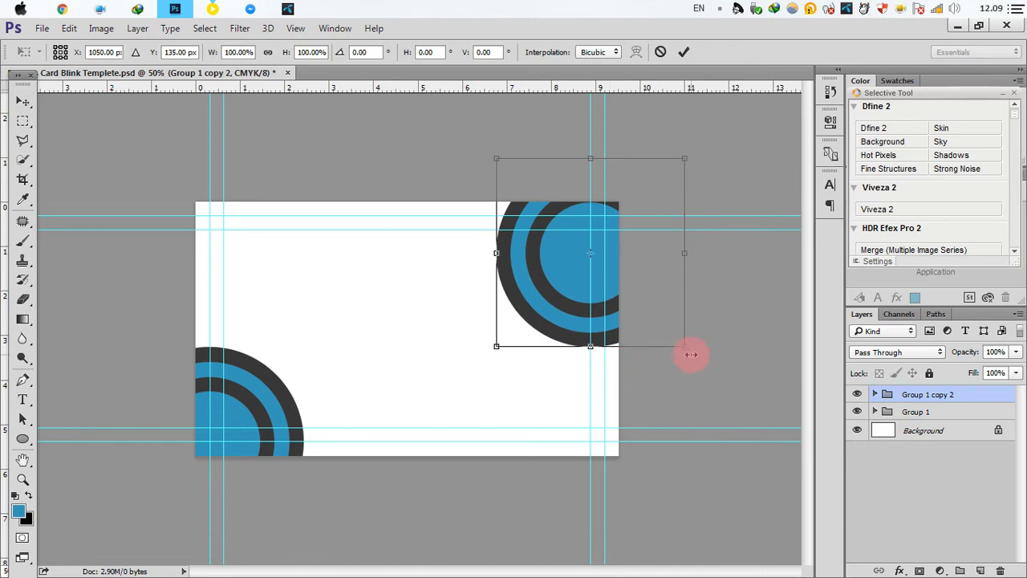
pyautogui.moveTo(688, 350); pyautogui.dragTo(782, 428)
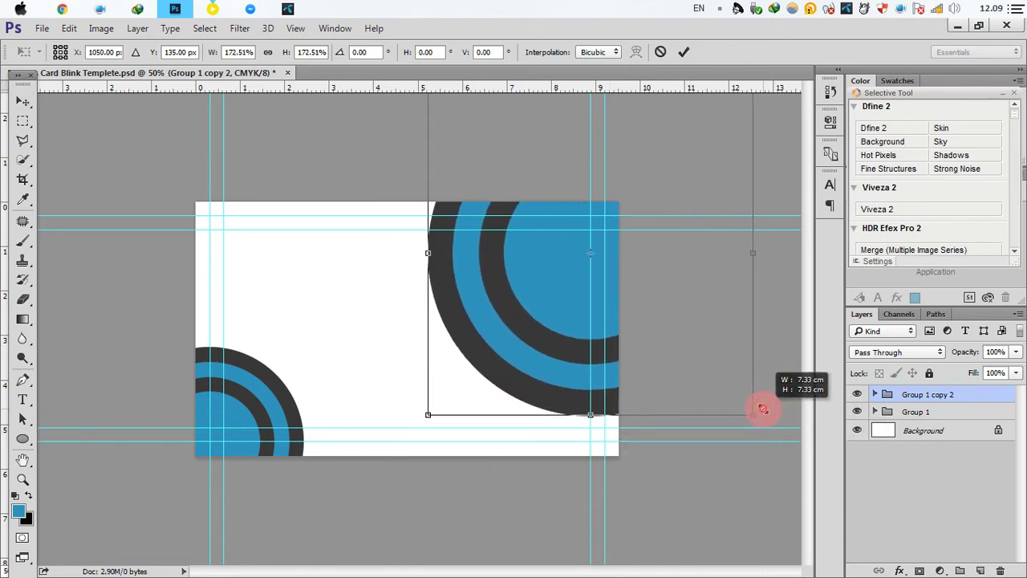
pyautogui.moveTo(783, 429); pyautogui.dragTo(754, 414)
pyautogui.moveTo(699, 367)
pyautogui.mouseDown()
pyautogui.moveTo(675, 307)
pyautogui.moveTo(703, 300)
pyautogui.mouseUp()
pyautogui.click(687, 52)
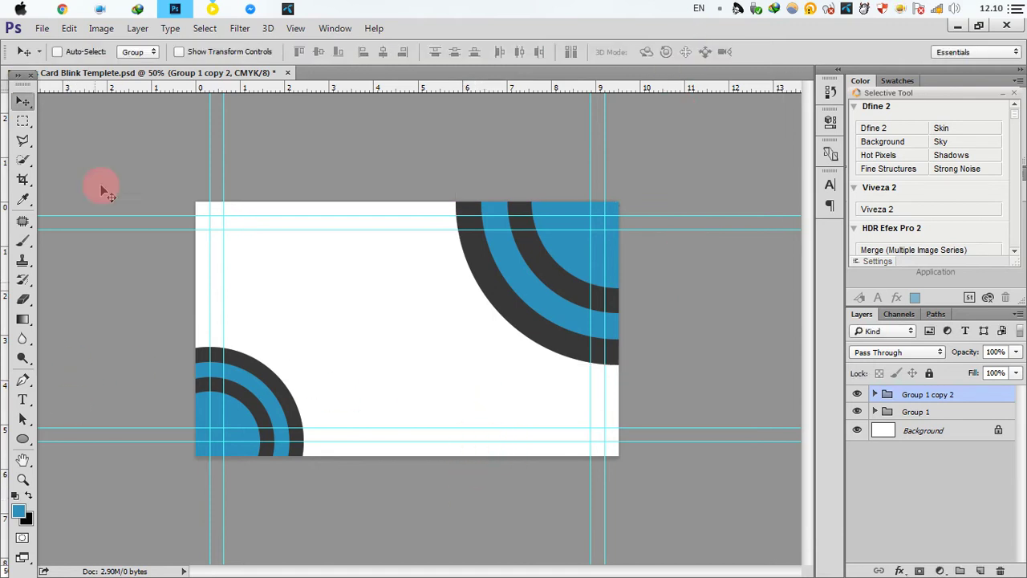
pyautogui.click(20, 9)
# - Browse to K:\Graphic Work\Apple Graphic Studio\Apple Studio Logo and select the Apple GraphicStudio Logo PNG
pyautogui.click(189, 172)
pyautogui.click(504, 252)
pyautogui.doubleClick(500, 253)
pyautogui.doubleClick(325, 200)
pyautogui.doubleClick(341, 207)
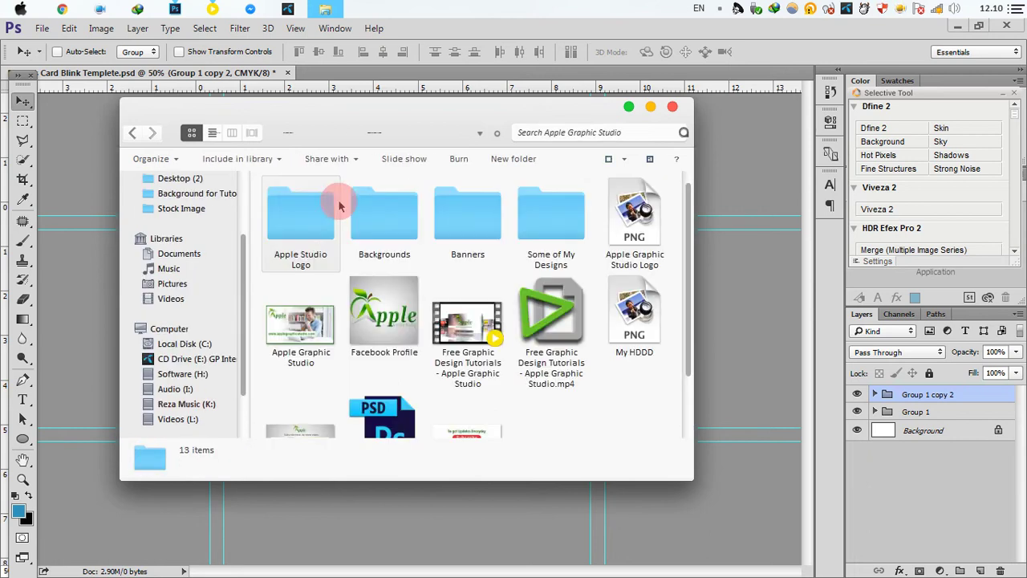
pyautogui.doubleClick(301, 200)
pyautogui.click(376, 301)
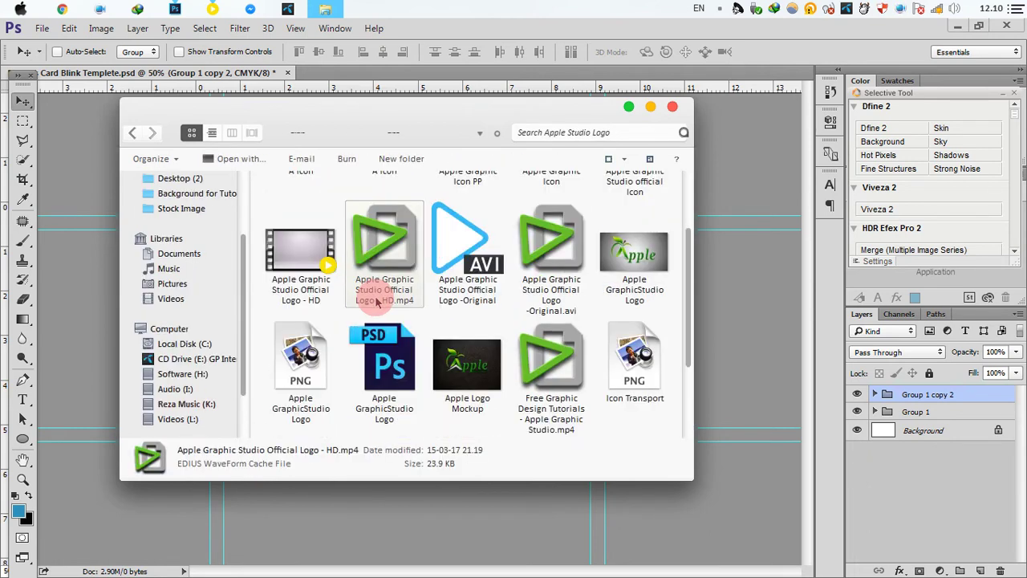
pyautogui.click(299, 362)
# - Drag the Apple GraphicStudio Logo PNG onto the card and scale it down to about 33%
pyautogui.moveTo(289, 379); pyautogui.dragTo(346, 392)
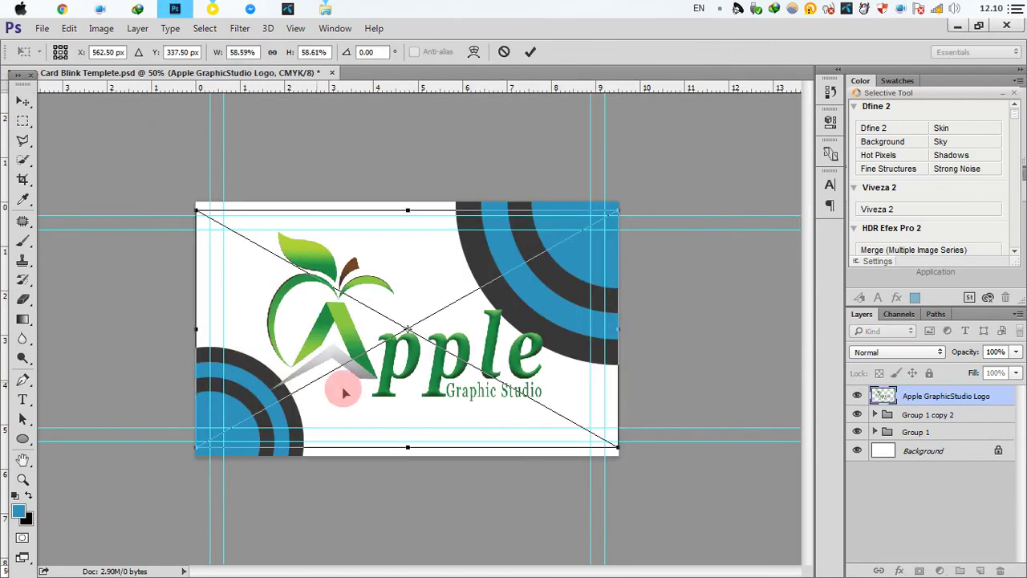
pyautogui.moveTo(617, 450); pyautogui.dragTo(528, 399)
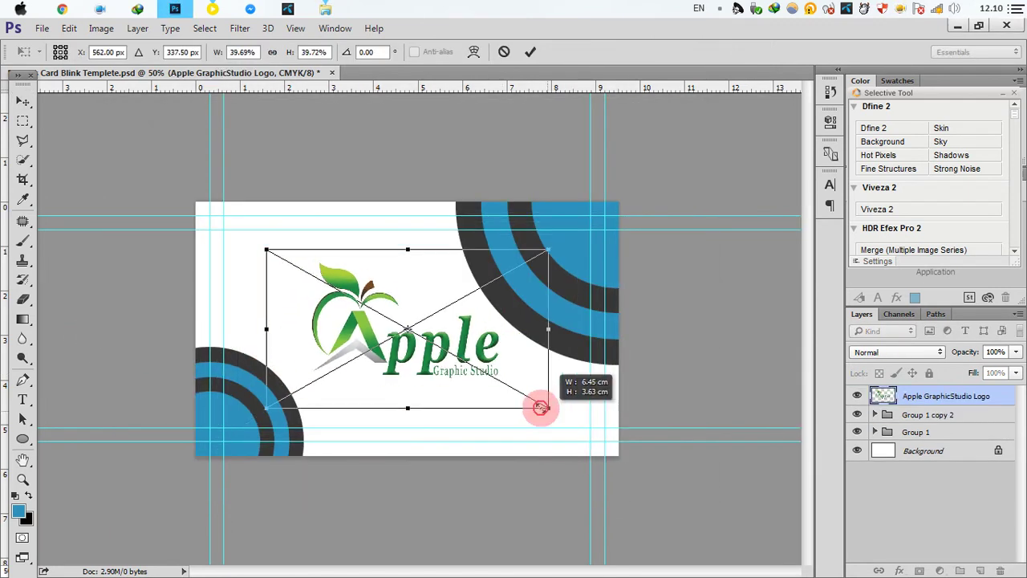
pyautogui.moveTo(528, 399); pyautogui.dragTo(526, 395)
pyautogui.press('Return')
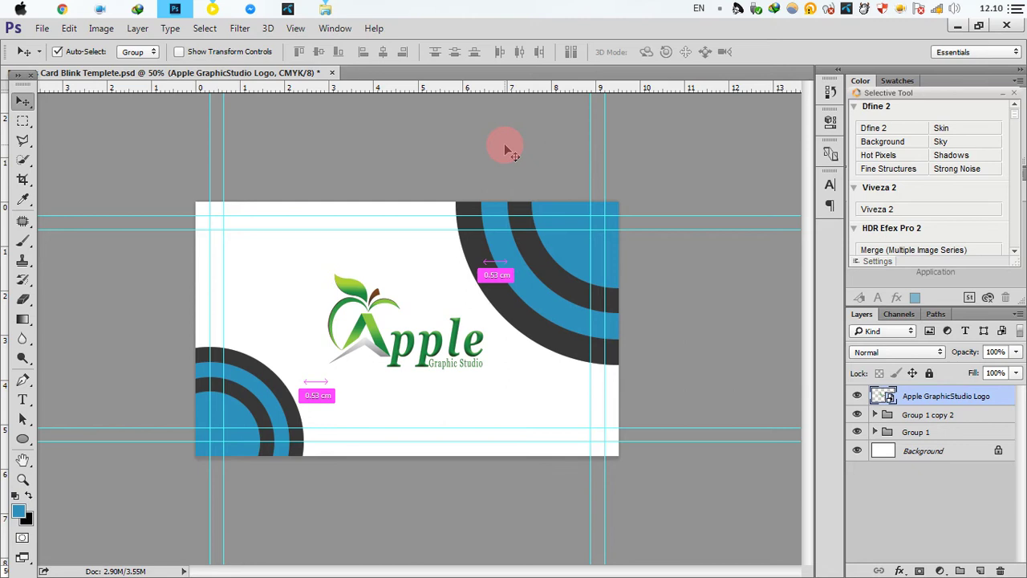
pyautogui.hotkey('alt', 'Tab')
# - Open Paid Mockup_1 Gift.psd, enter the Back smart object and hide Layer 82
pyautogui.doubleClick(581, 296)
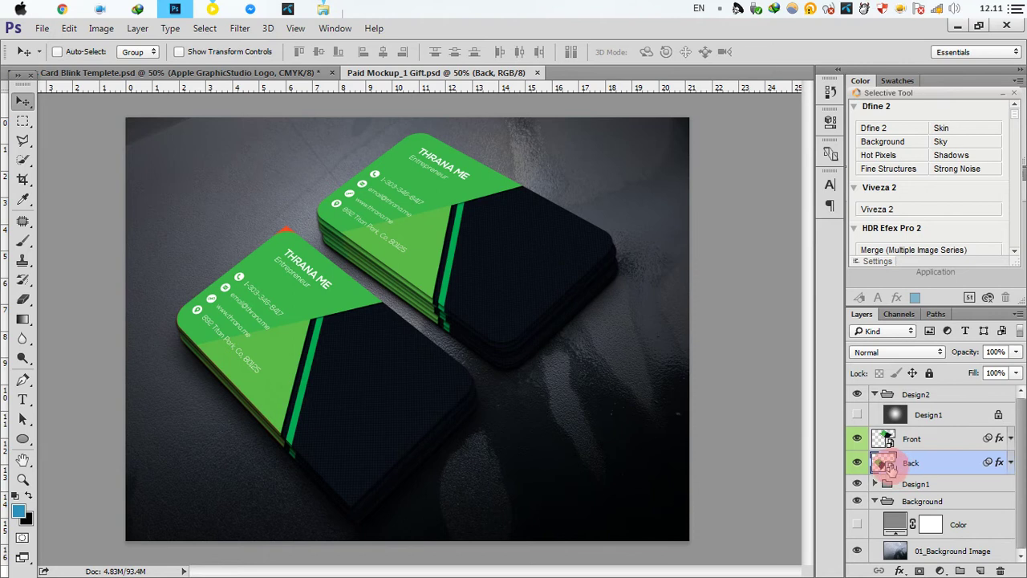
pyautogui.doubleClick(883, 463)
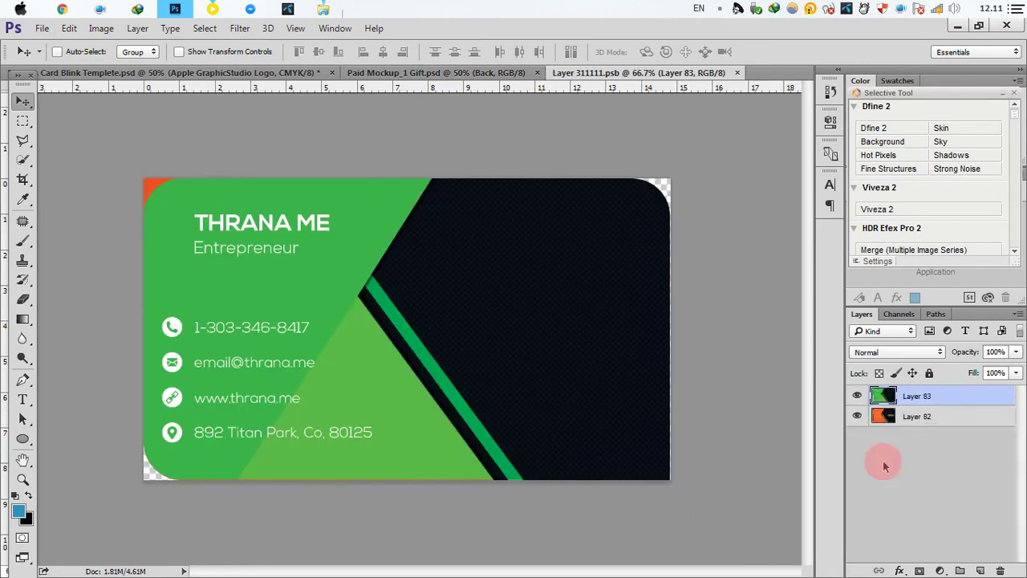
pyautogui.click(915, 419)
pyautogui.click(857, 416)
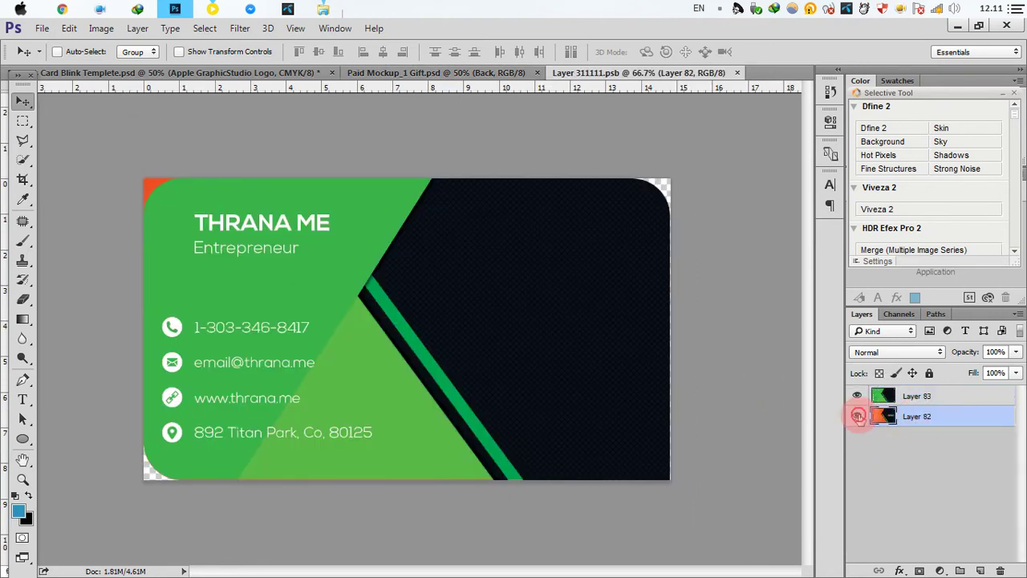
pyautogui.click(173, 74)
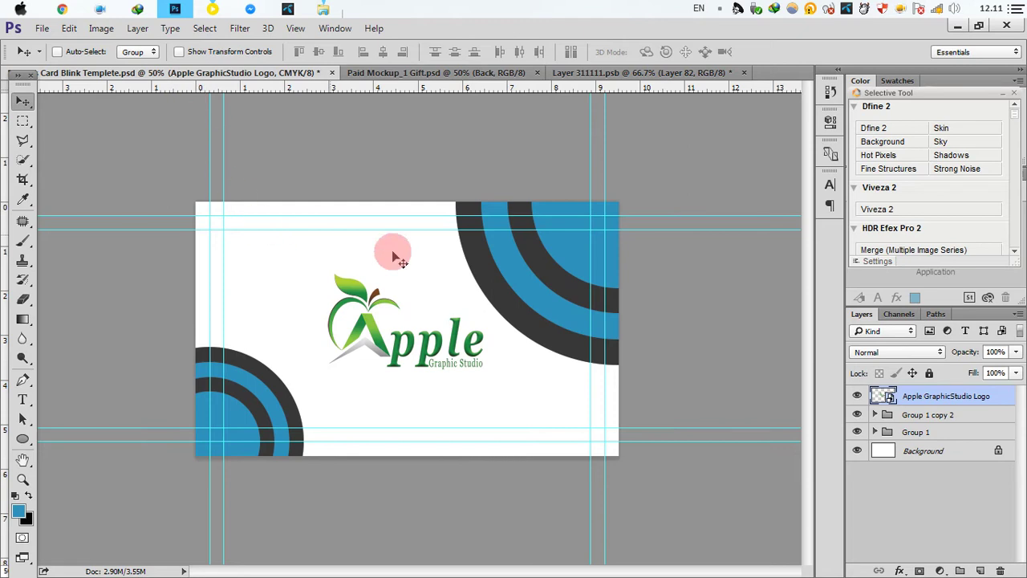
# - Stamp the merged card artwork into a new Layer 1 using Image > Apply Image
pyautogui.click(980, 569)
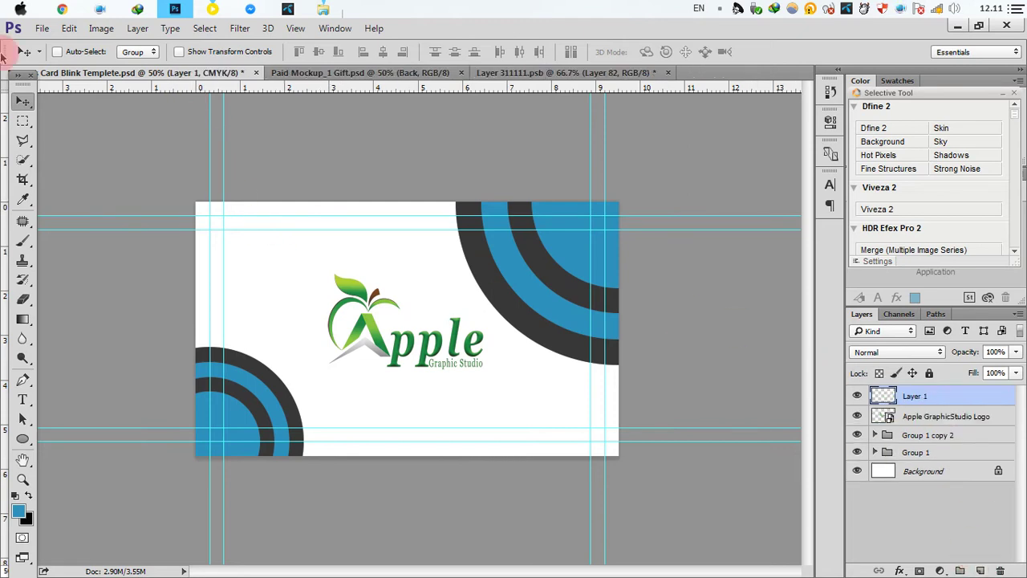
pyautogui.click(96, 30)
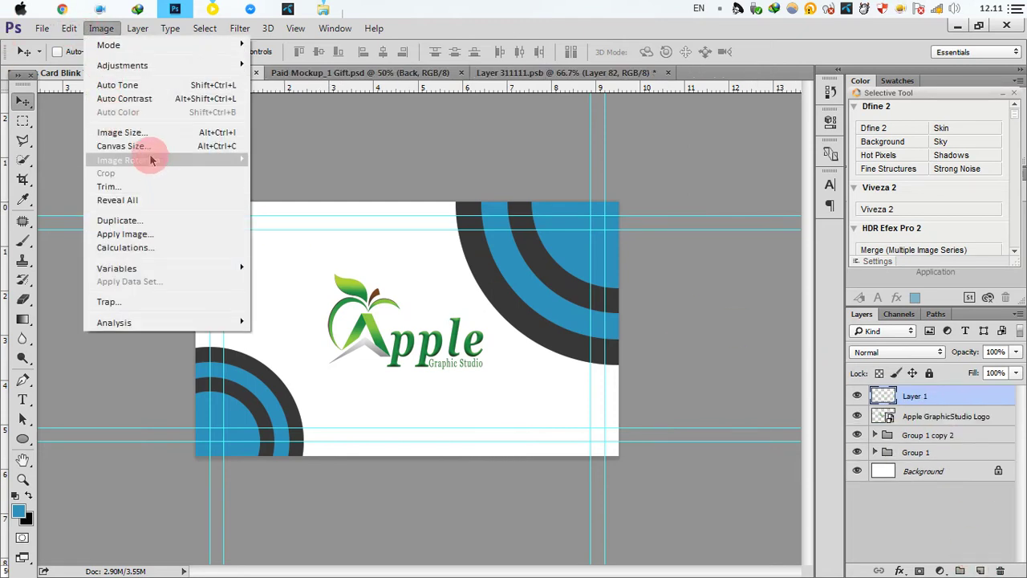
pyautogui.click(149, 234)
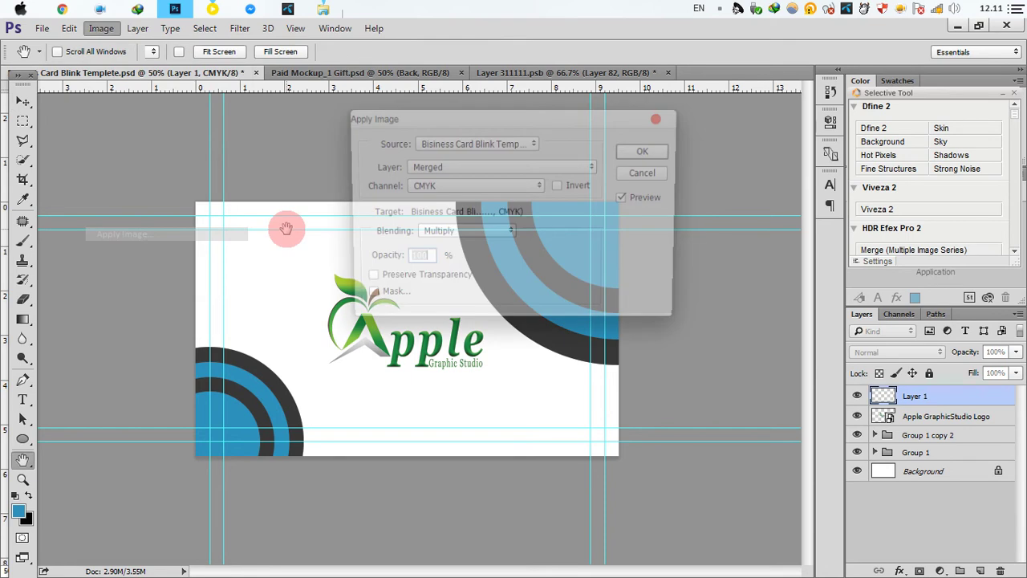
pyautogui.click(642, 151)
# - Drop the merged card art into the smart object above Layer 83 and centre it on the canvas
pyautogui.moveTo(373, 303); pyautogui.dragTo(522, 78)
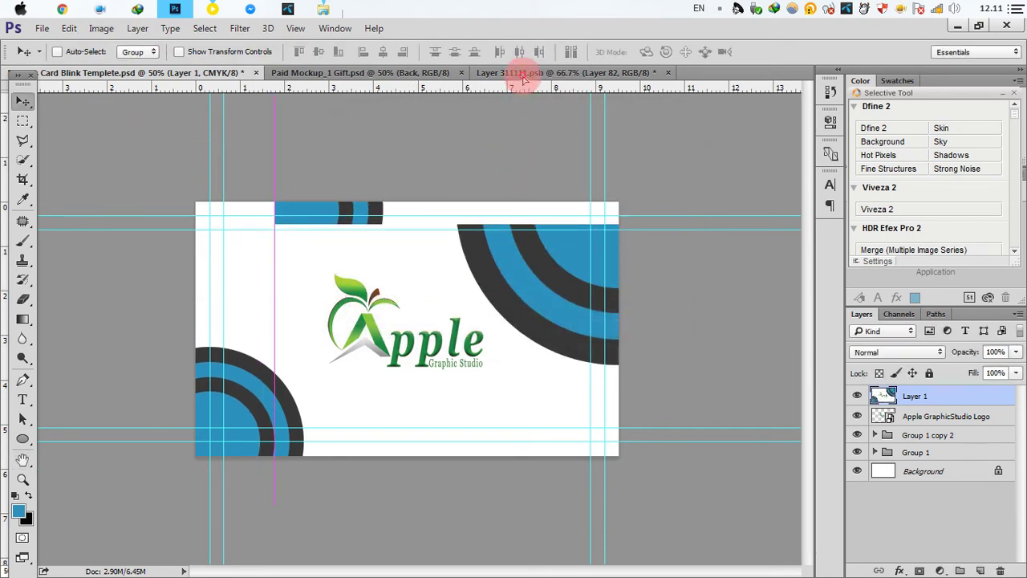
pyautogui.moveTo(522, 78); pyautogui.dragTo(457, 281)
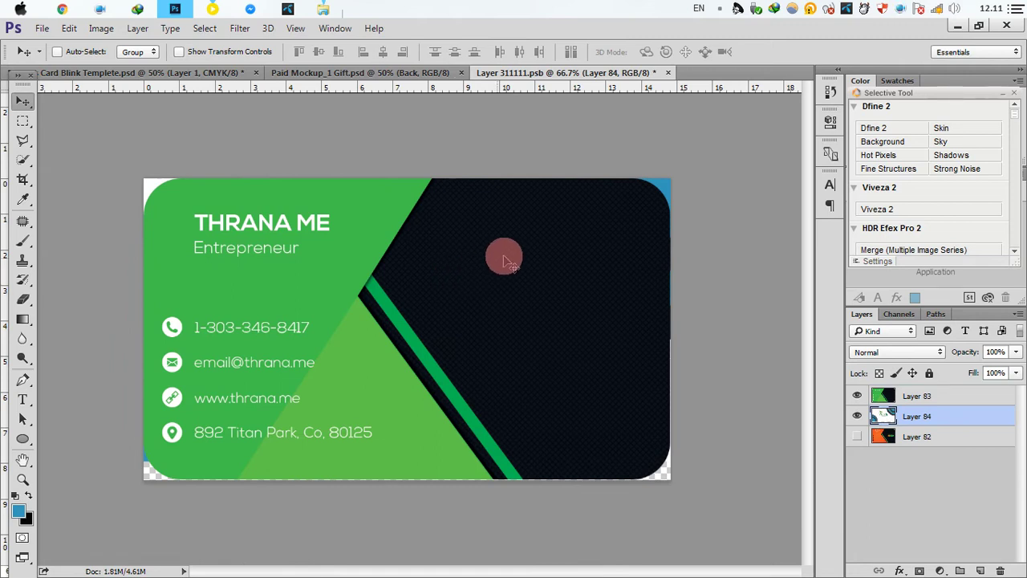
pyautogui.keyDown('ctrl'); pyautogui.click(931, 395); pyautogui.keyUp('ctrl')
pyautogui.moveTo(935, 391); pyautogui.dragTo(933, 388)
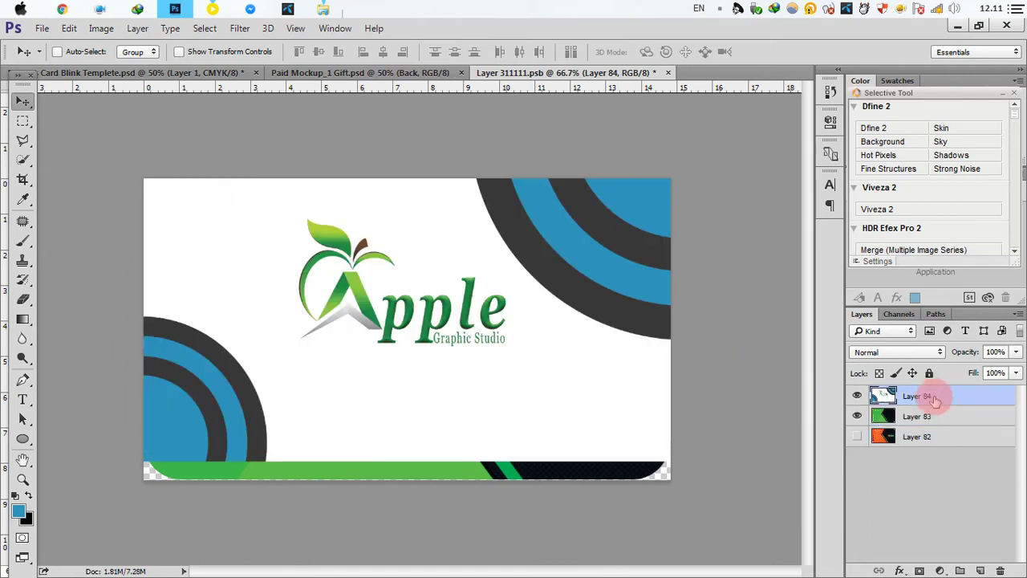
pyautogui.click(205, 28)
pyautogui.click(216, 51)
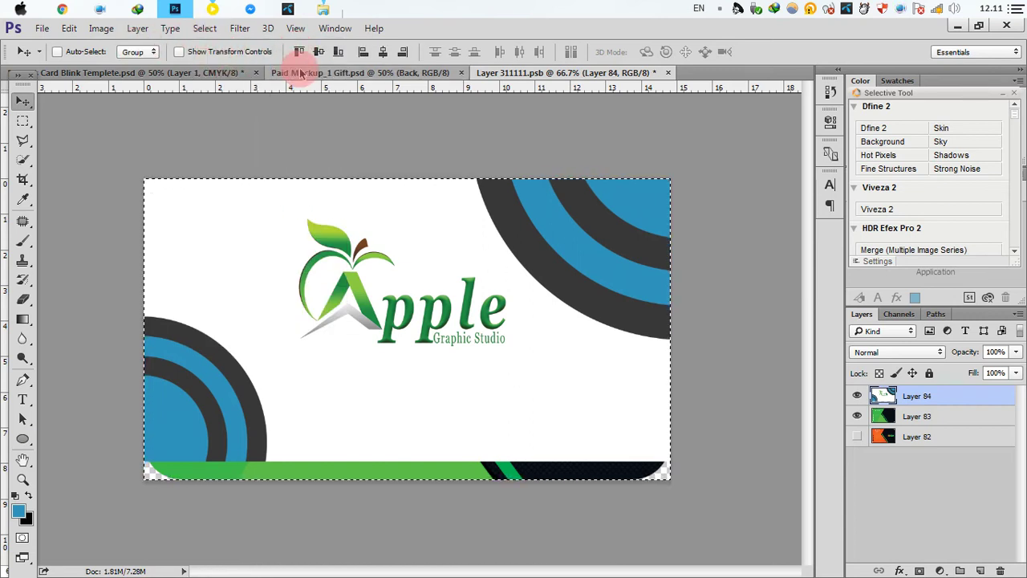
pyautogui.click(319, 52)
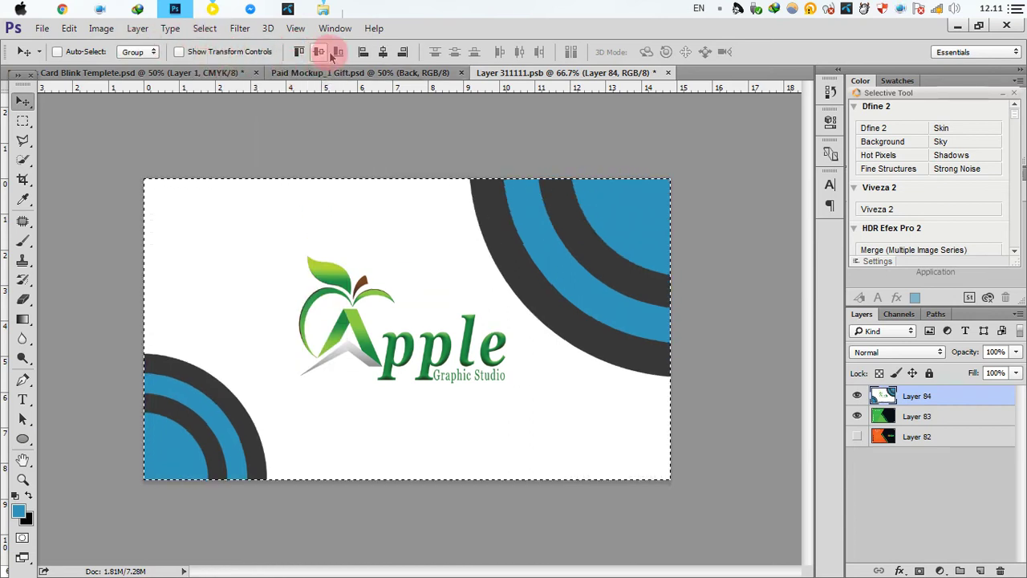
pyautogui.click(383, 52)
# - Deselect, then close and save the smart object back into the mockup
pyautogui.click(204, 28)
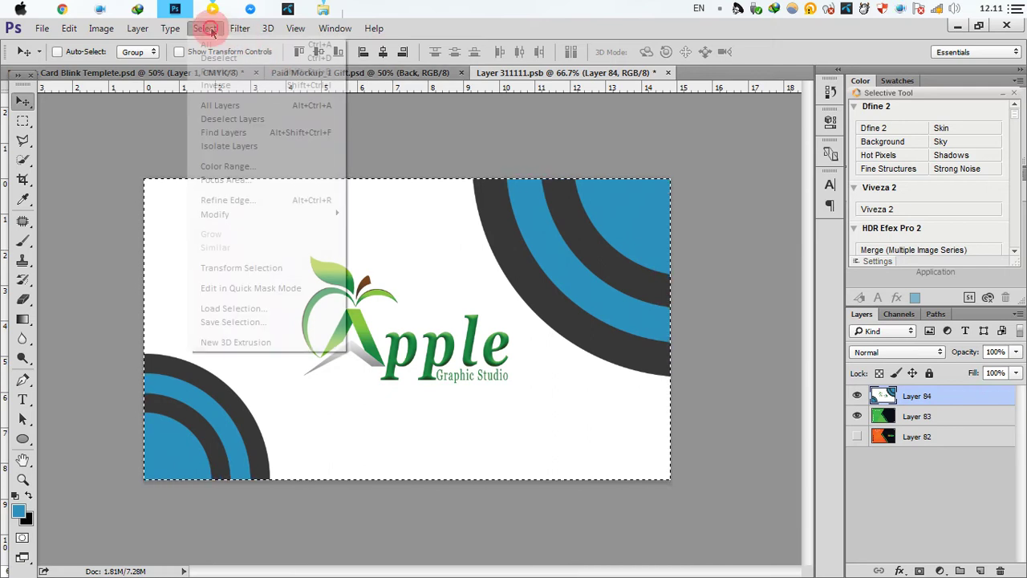
pyautogui.click(218, 50)
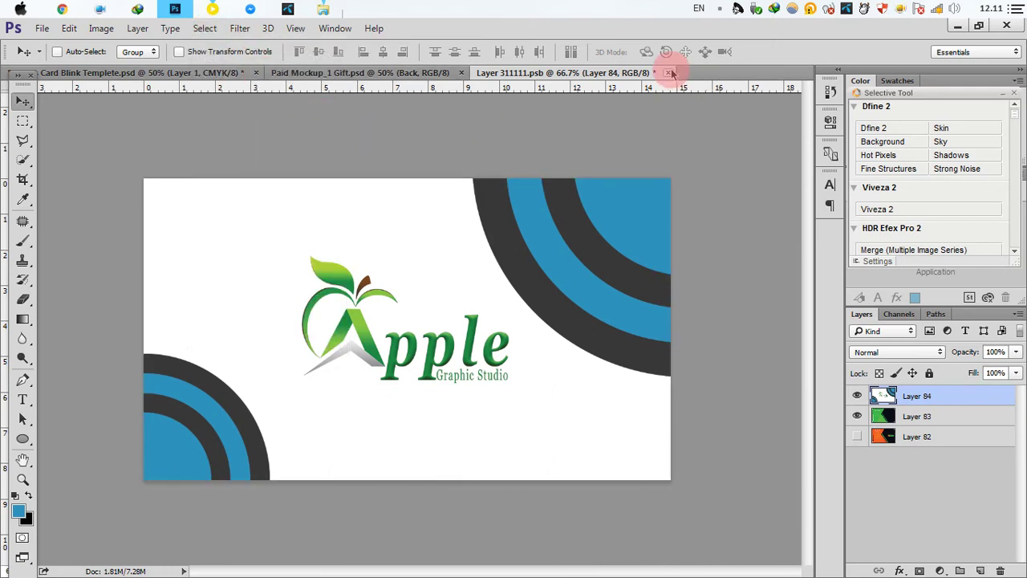
pyautogui.click(671, 73)
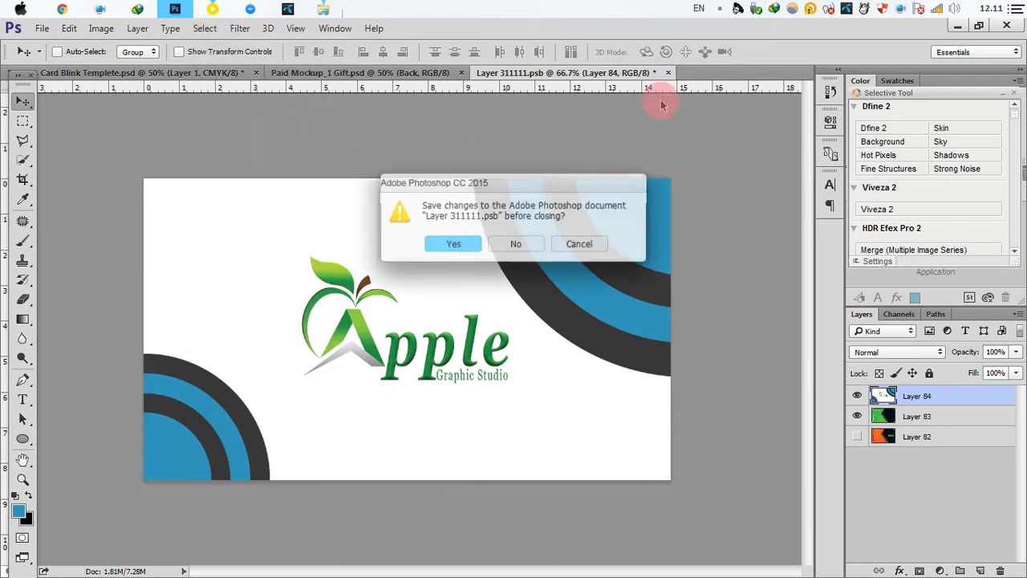
pyautogui.click(458, 245)
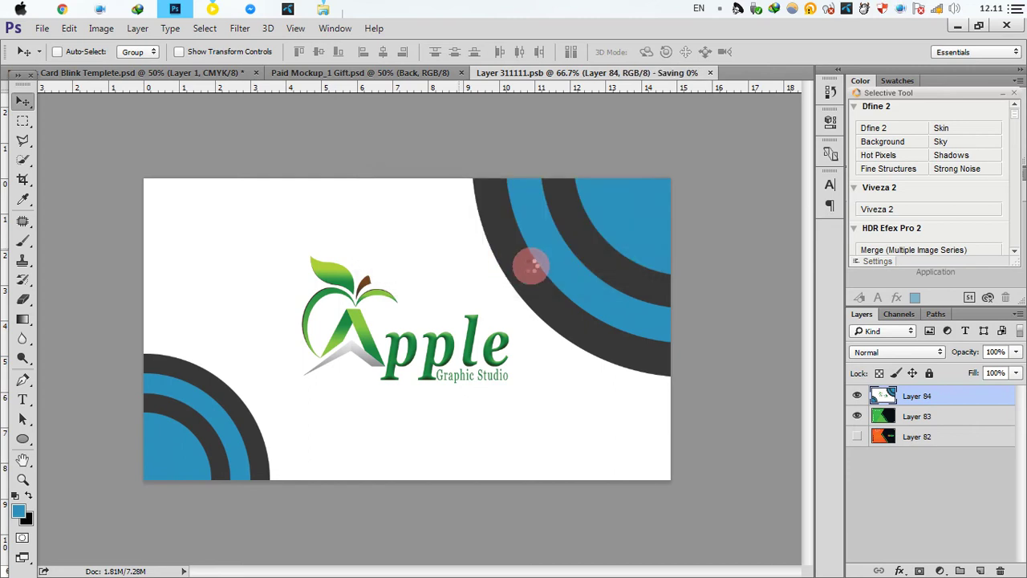
pyautogui.click(382, 79)
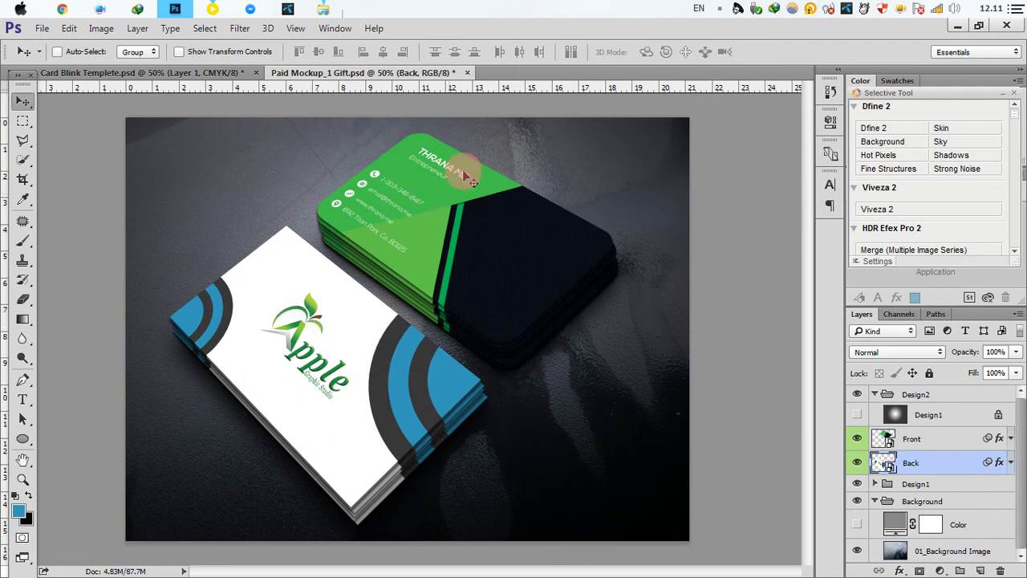
# - Delete Layer 1 and the Apple GraphicStudio Logo layer from the card template
pyautogui.click(194, 80)
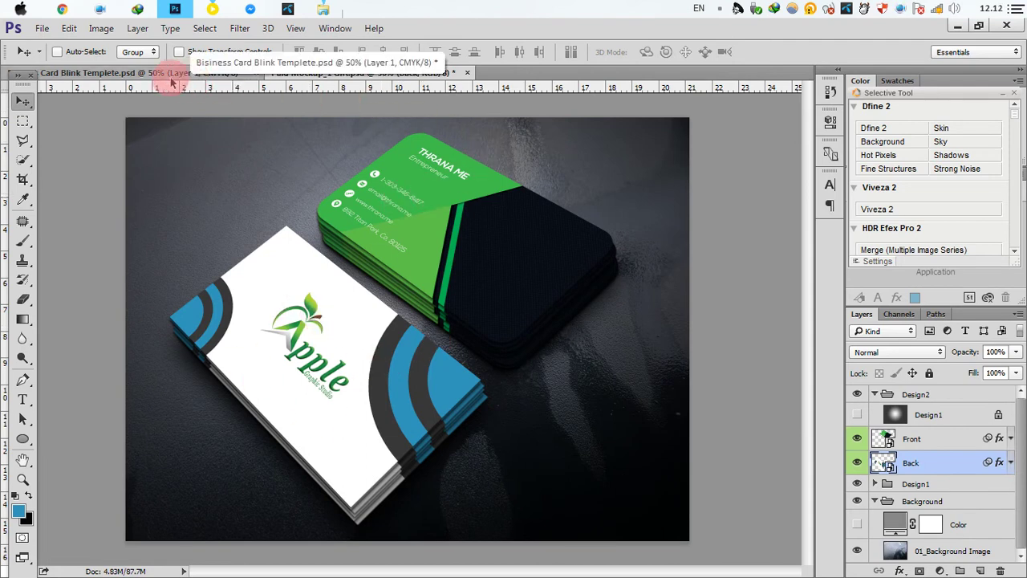
pyautogui.click(186, 73)
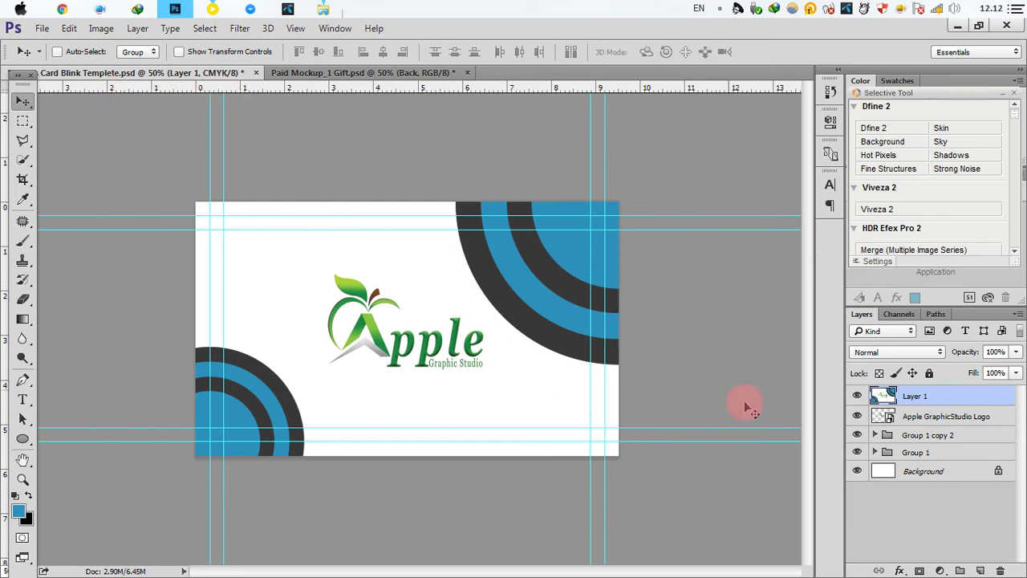
pyautogui.click(939, 417)
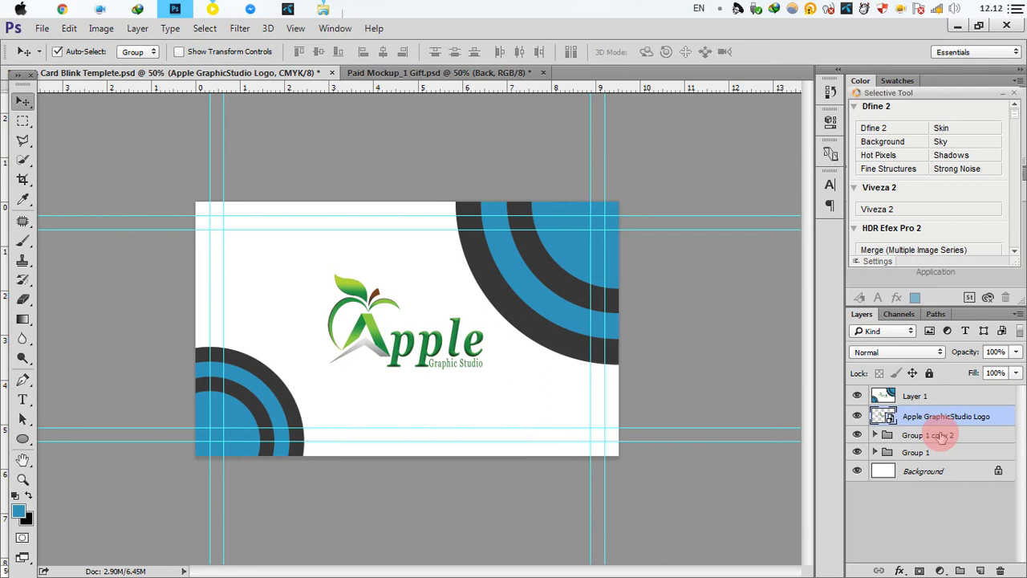
pyautogui.keyDown('shift'); pyautogui.click(929, 395); pyautogui.keyUp('shift')
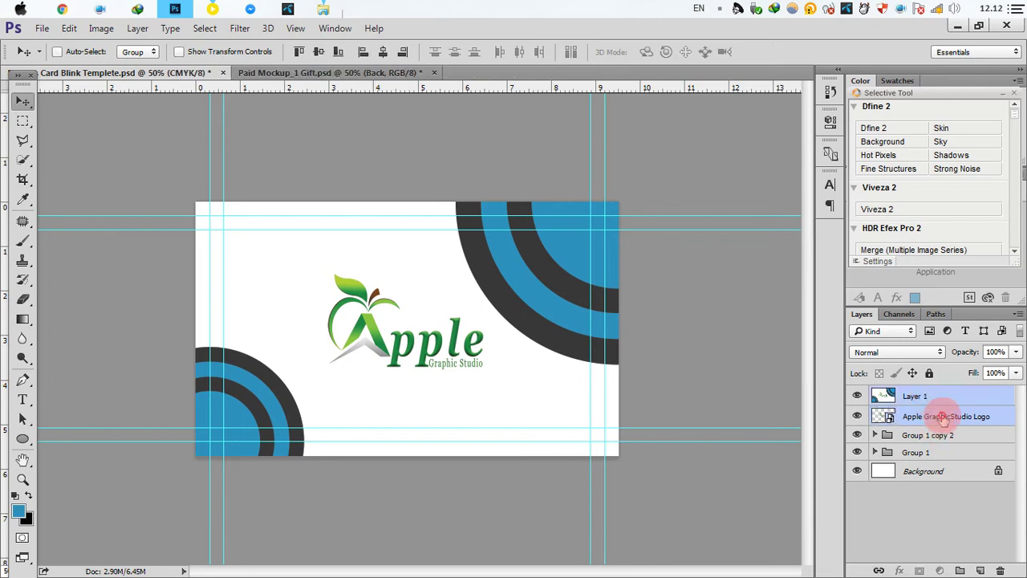
pyautogui.moveTo(929, 395); pyautogui.dragTo(1002, 569)
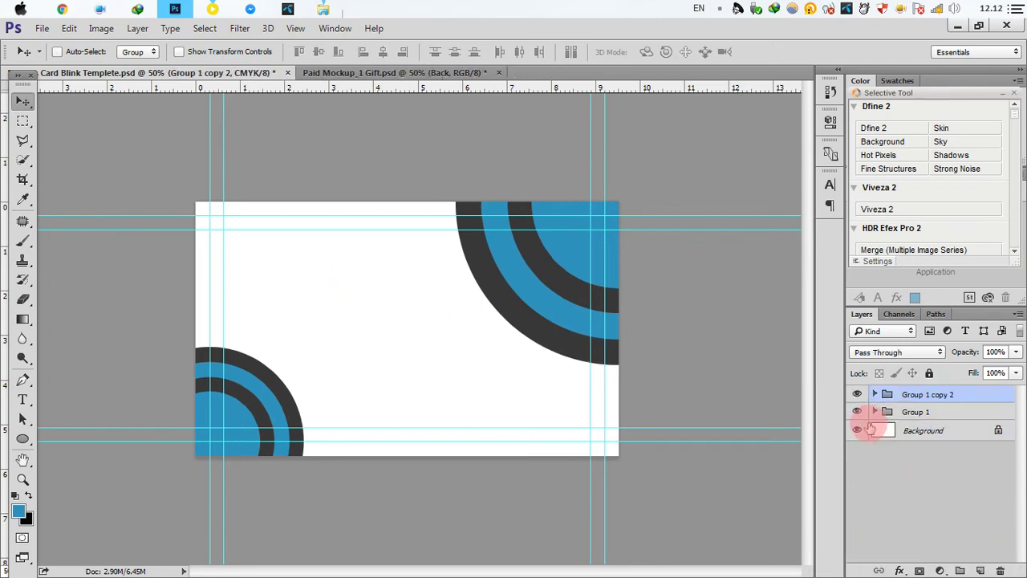
# - Delete the top-right Group 1 copy 2 and raise Group 1 about 0.41 cm
pyautogui.click(857, 394)
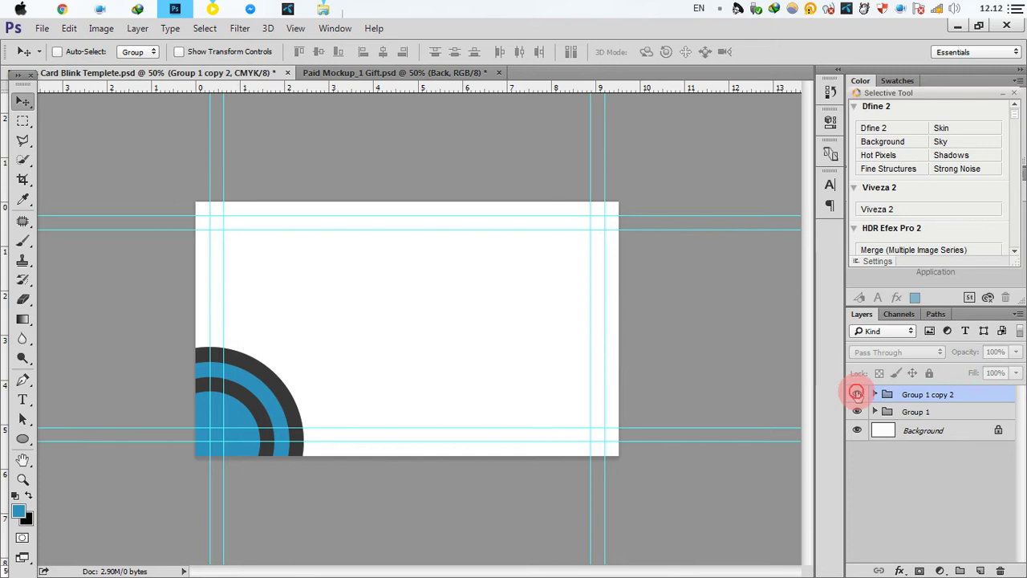
pyautogui.click(857, 394)
pyautogui.click(922, 393)
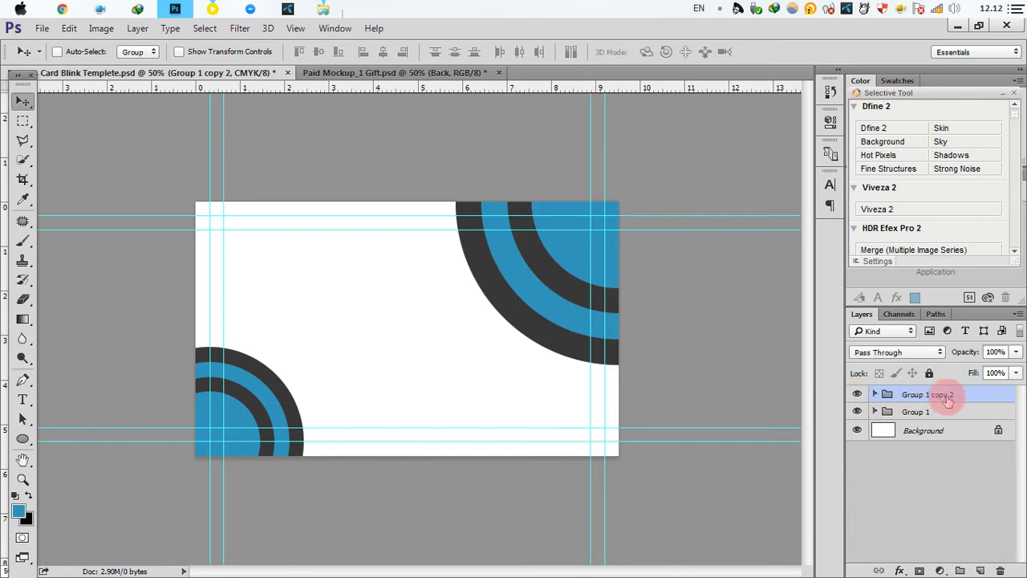
pyautogui.moveTo(939, 395); pyautogui.dragTo(1001, 571)
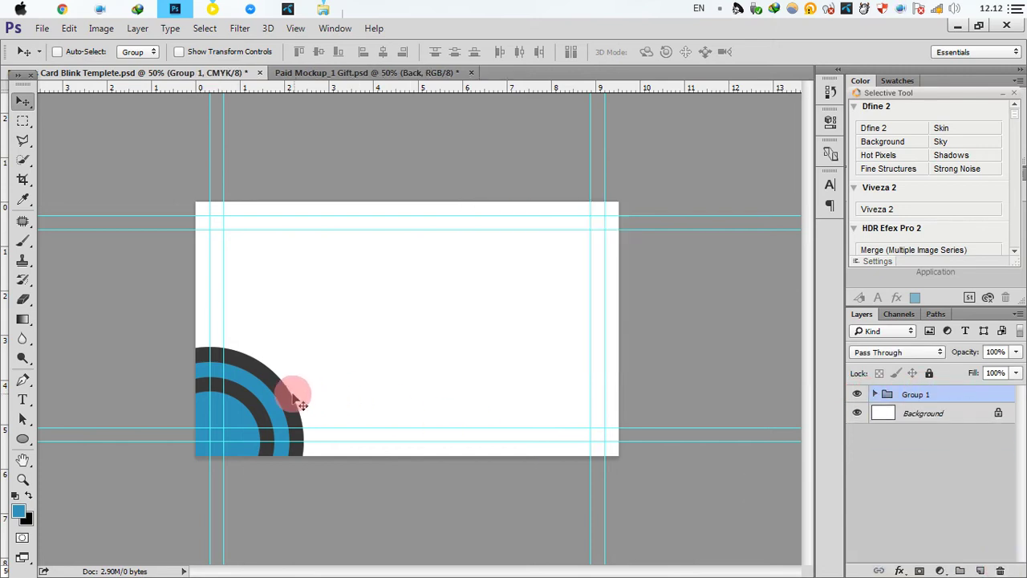
pyautogui.moveTo(277, 379); pyautogui.dragTo(269, 361)
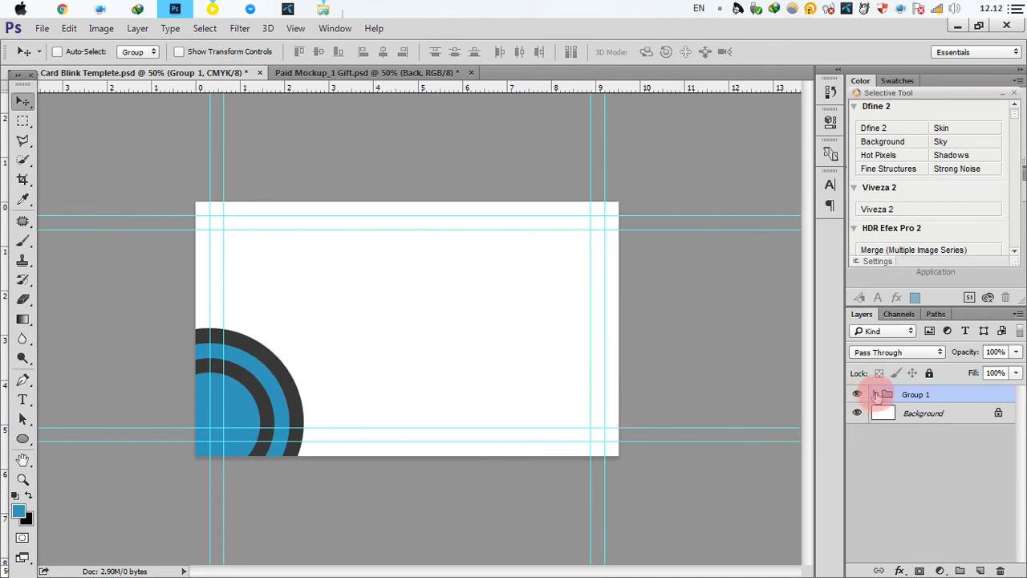
# - Recolour the inner and outer dark rings (Ellipse 1 copy 2 and Ellipse 1 copy) white
pyautogui.click(875, 394)
pyautogui.click(923, 412)
pyautogui.click(893, 434)
pyautogui.doubleClick(894, 434)
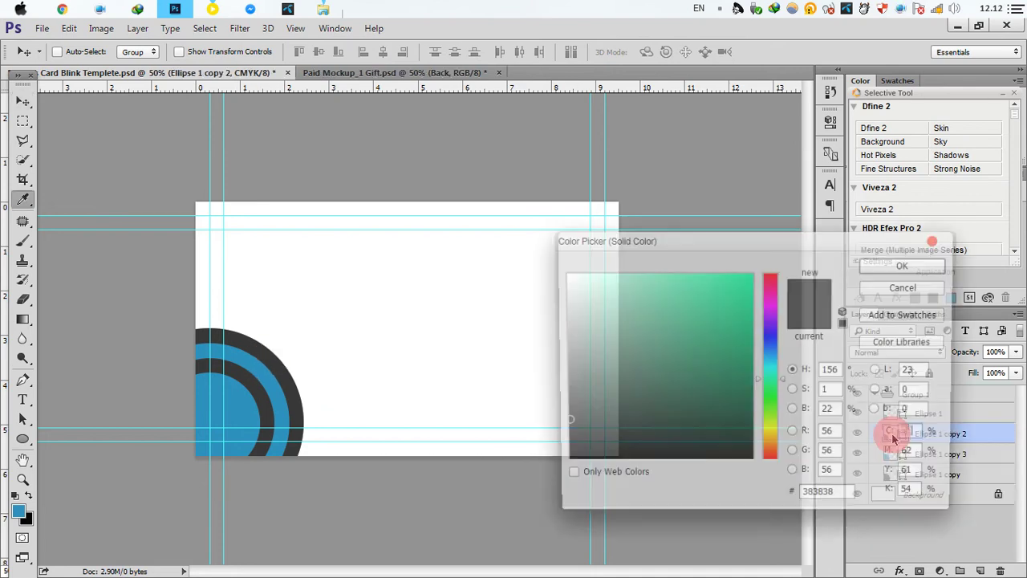
pyautogui.click(405, 381)
pyautogui.click(905, 269)
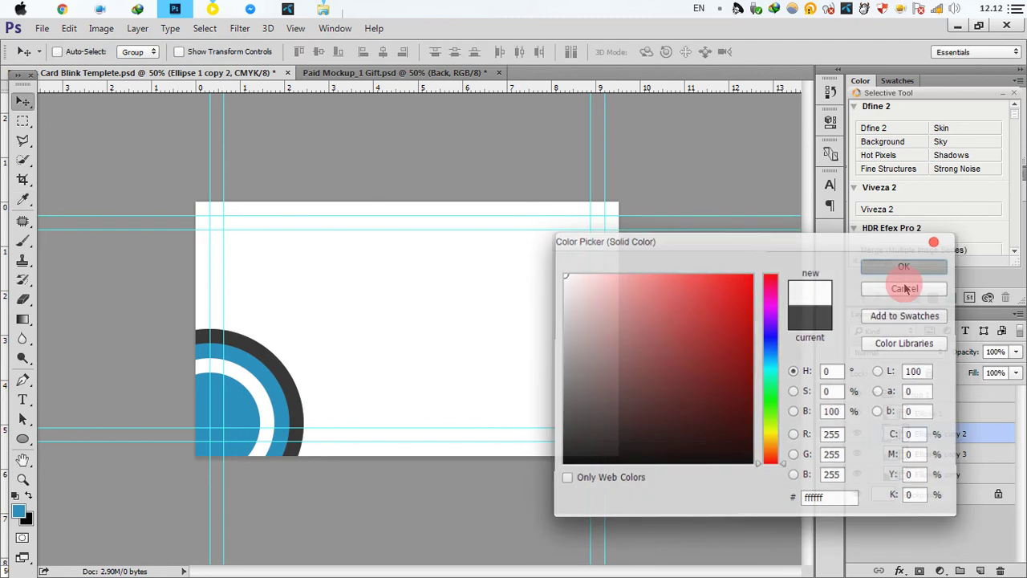
pyautogui.click(921, 477)
pyautogui.doubleClick(896, 474)
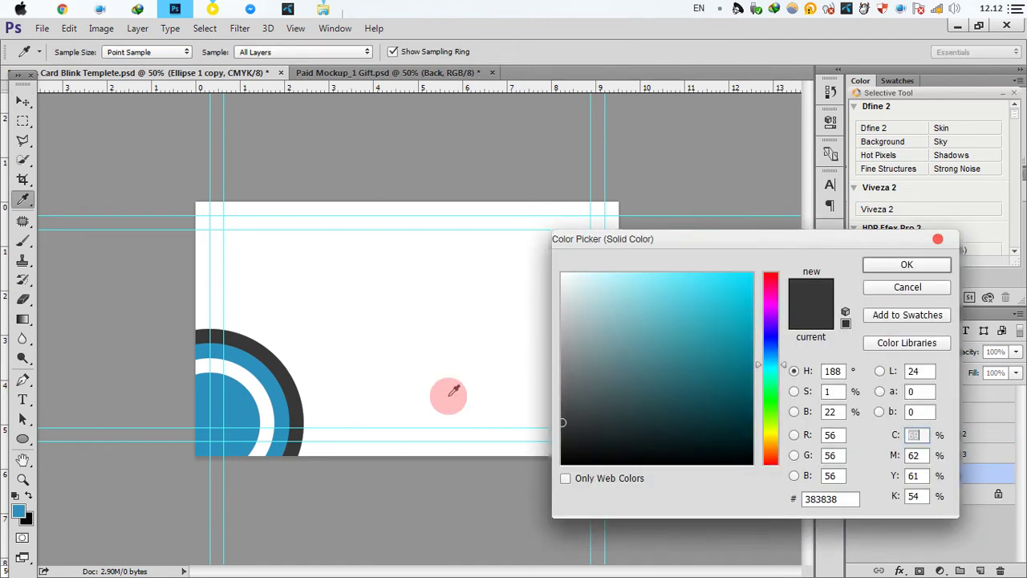
pyautogui.click(419, 379)
pyautogui.click(893, 263)
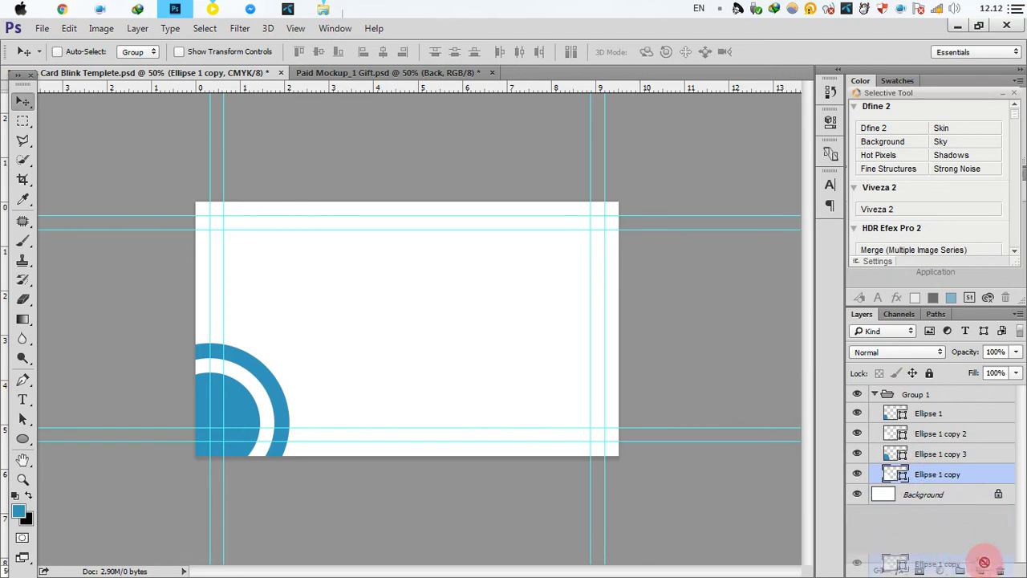
# - Duplicate the outer circle layer and recolour the original to blue #2c91bc
pyautogui.moveTo(938, 475); pyautogui.dragTo(980, 570)
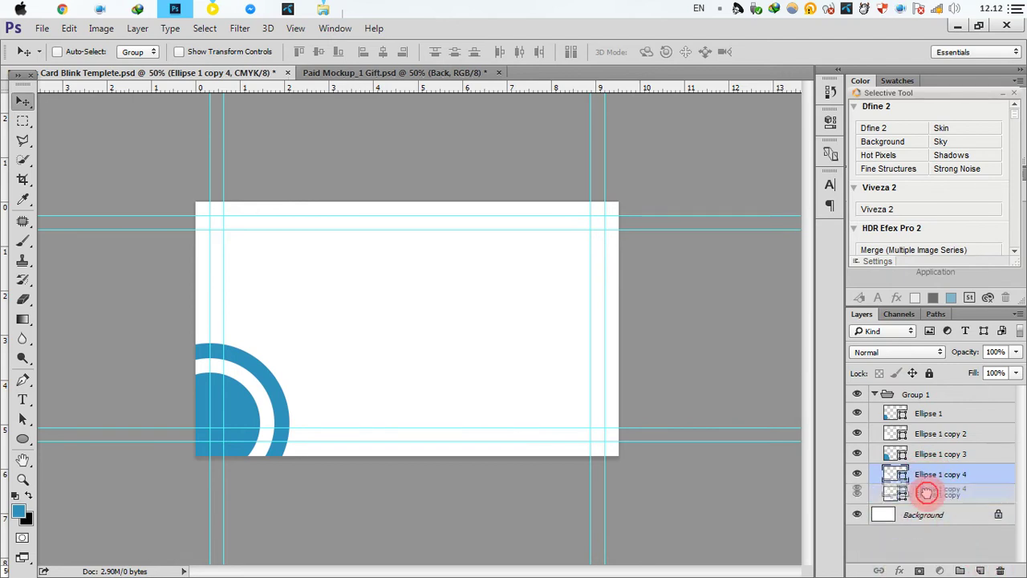
pyautogui.click(900, 495)
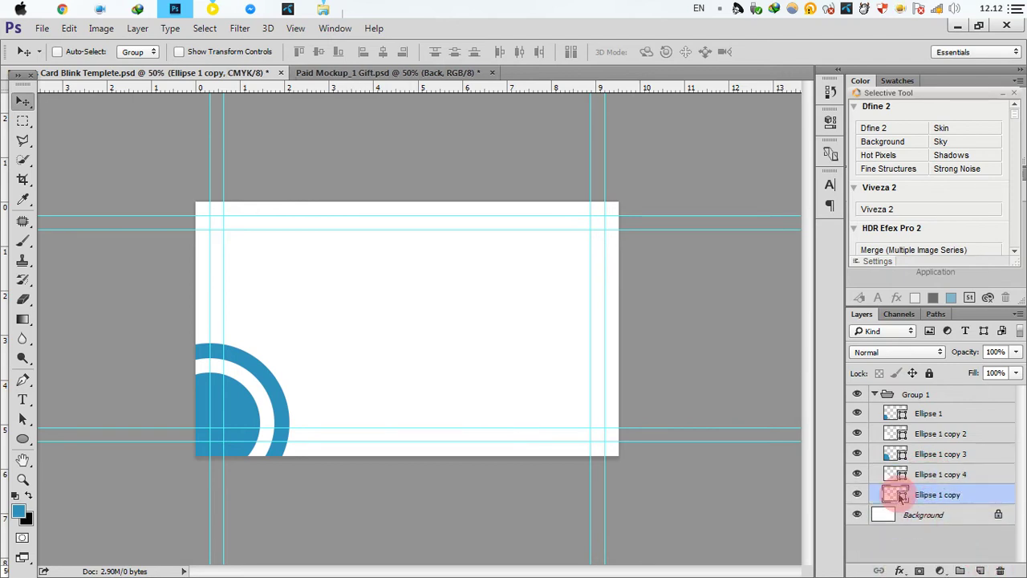
pyautogui.doubleClick(900, 495)
pyautogui.click(263, 387)
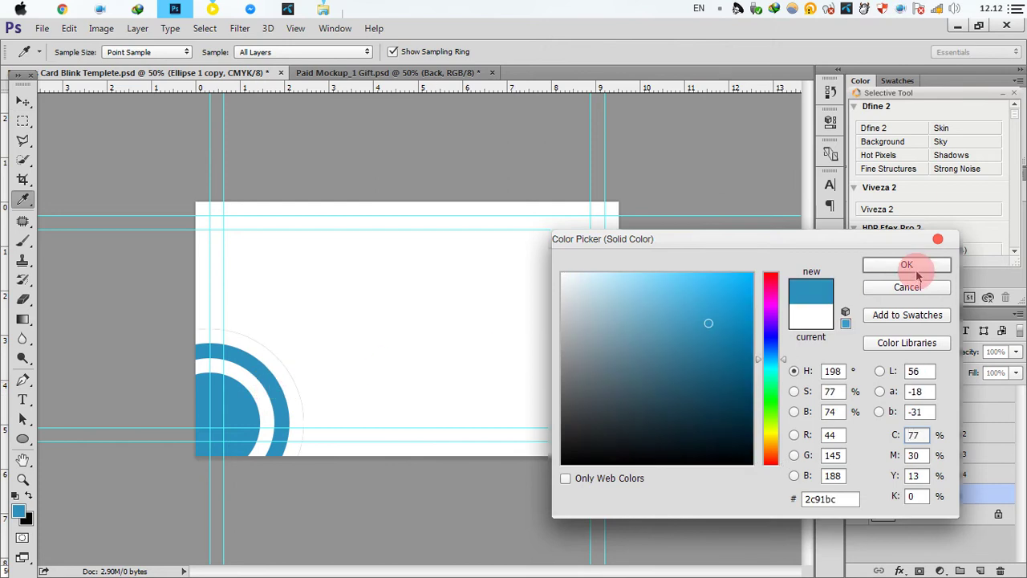
pyautogui.click(919, 274)
pyautogui.press('v')
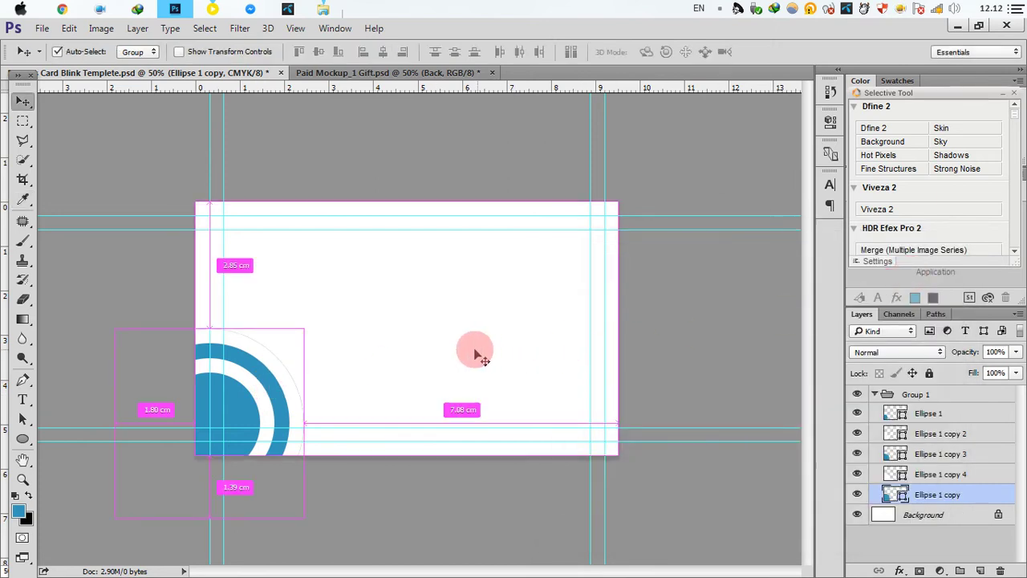
# - Enlarge the blue Ellipse 1 copy circle to about 121%, then start a new text line on the card
pyautogui.hotkey('ctrl', 't')
pyautogui.moveTo(307, 331); pyautogui.dragTo(338, 320)
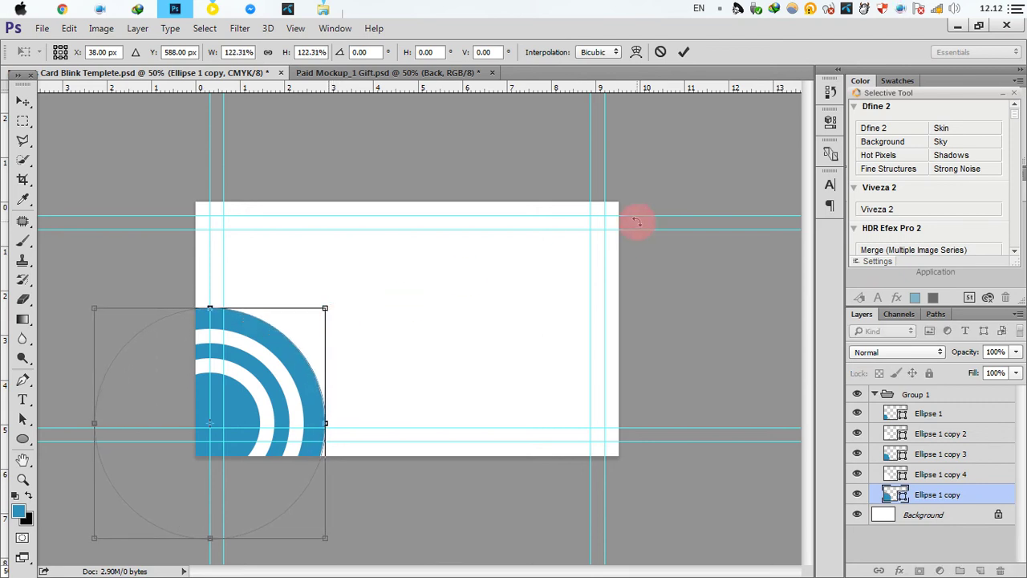
pyautogui.moveTo(321, 311); pyautogui.dragTo(318, 311)
pyautogui.click(683, 52)
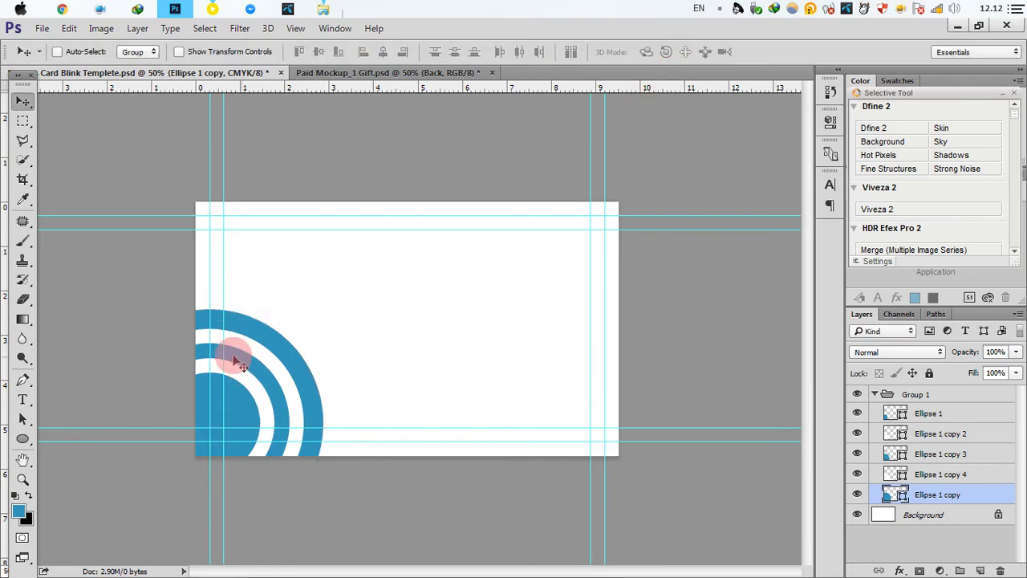
pyautogui.click(36, 398)
pyautogui.click(226, 242)
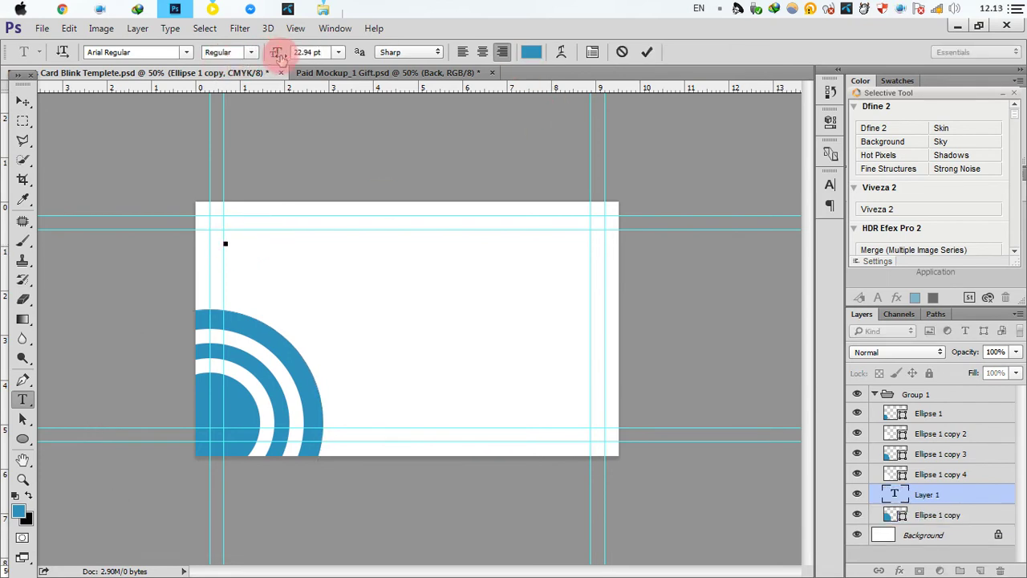
# - Set the name text to 20.94 pt and position it on the card
pyautogui.click(277, 53)
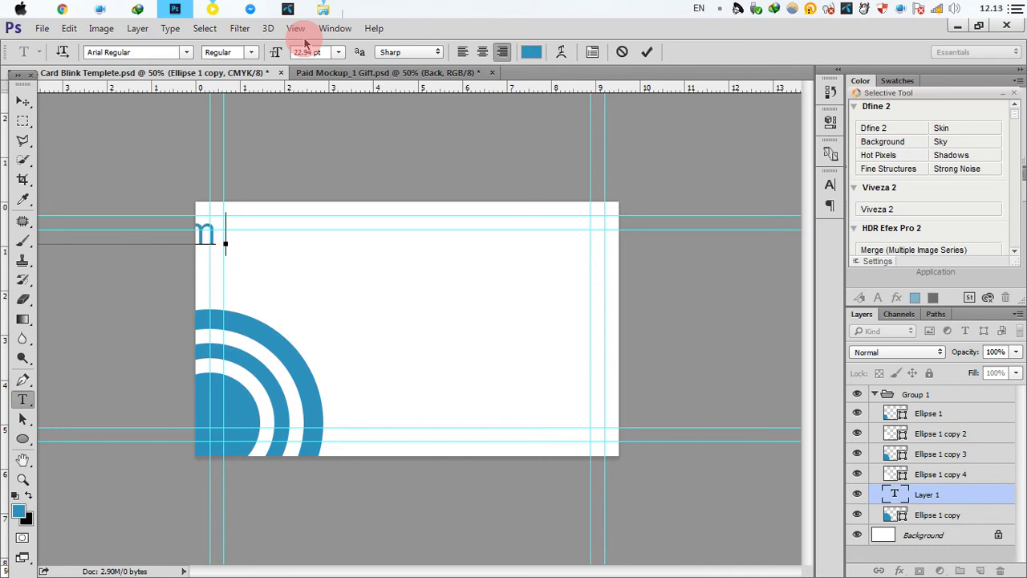
pyautogui.moveTo(336, 6); pyautogui.dragTo(634, 189)
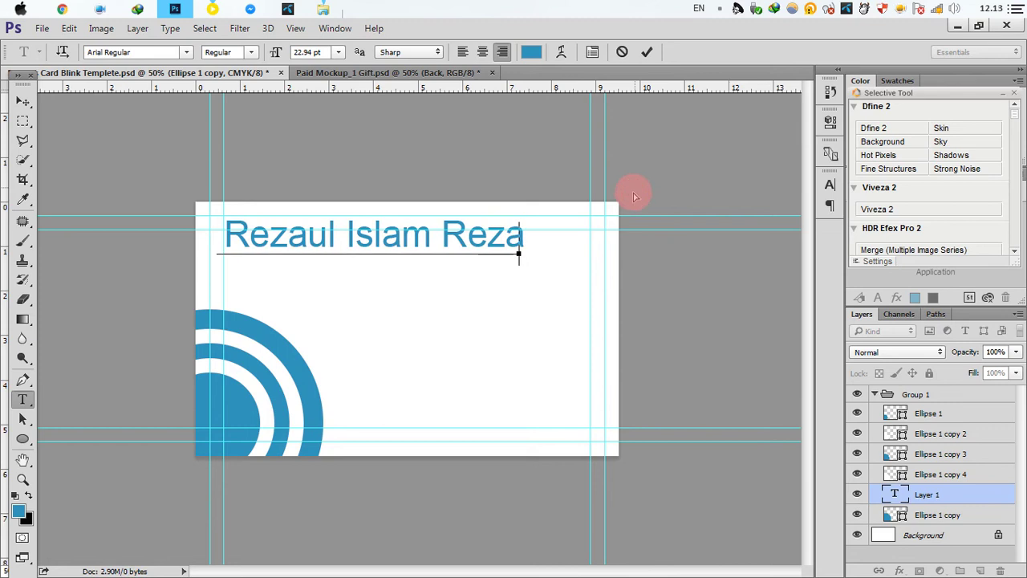
pyautogui.moveTo(522, 245); pyautogui.dragTo(201, 206)
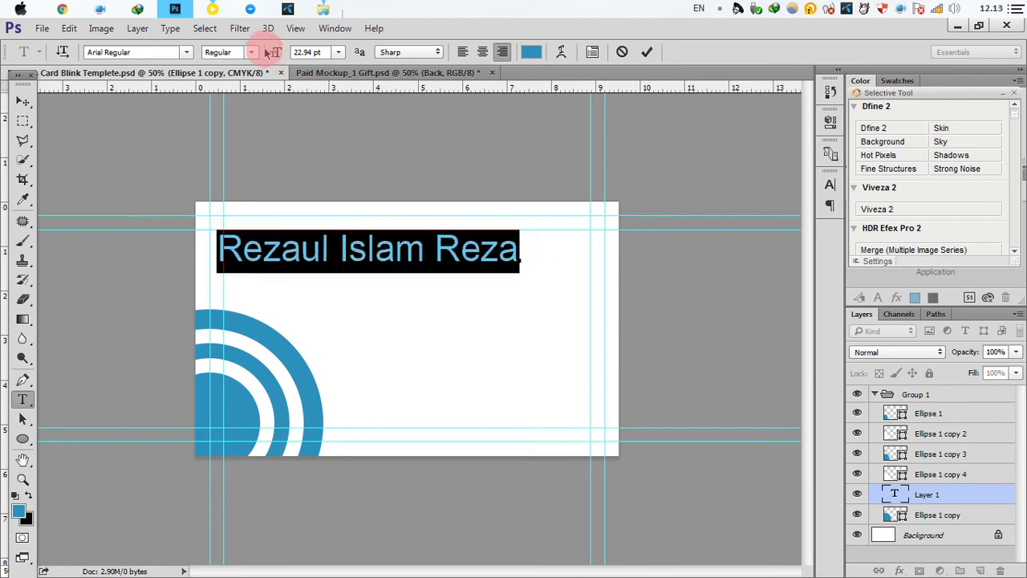
pyautogui.moveTo(275, 51); pyautogui.dragTo(270, 40)
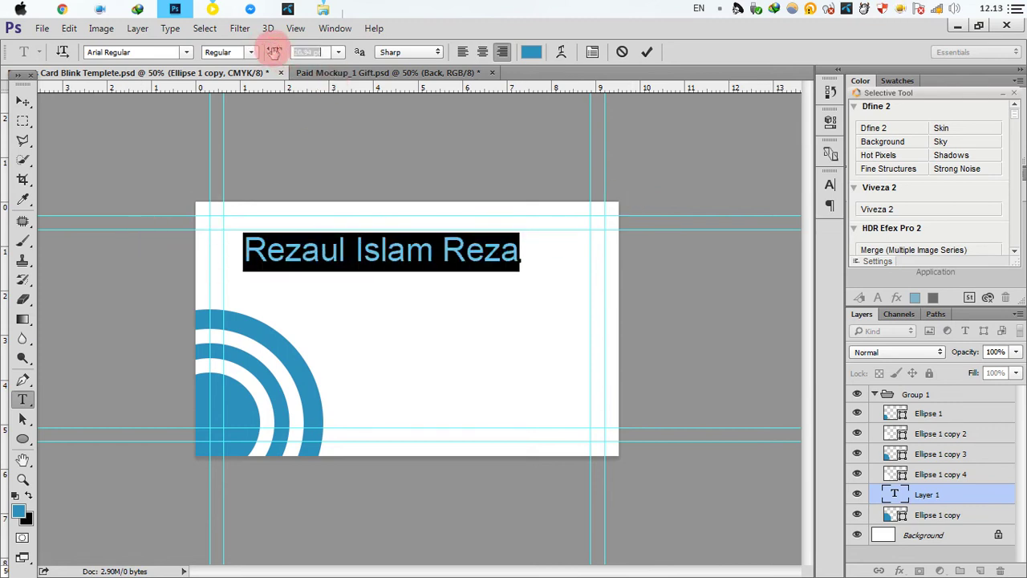
pyautogui.click(647, 52)
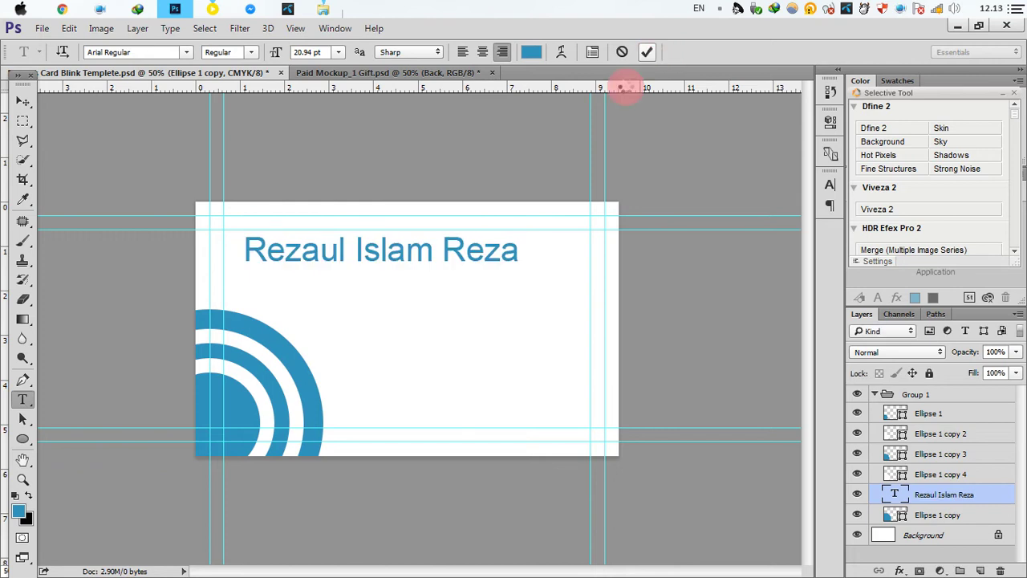
# - Scale the name down to about 48% and move it toward the top-left guides
pyautogui.hotkey('ctrl', 't')
pyautogui.moveTo(518, 271); pyautogui.dragTo(377, 249)
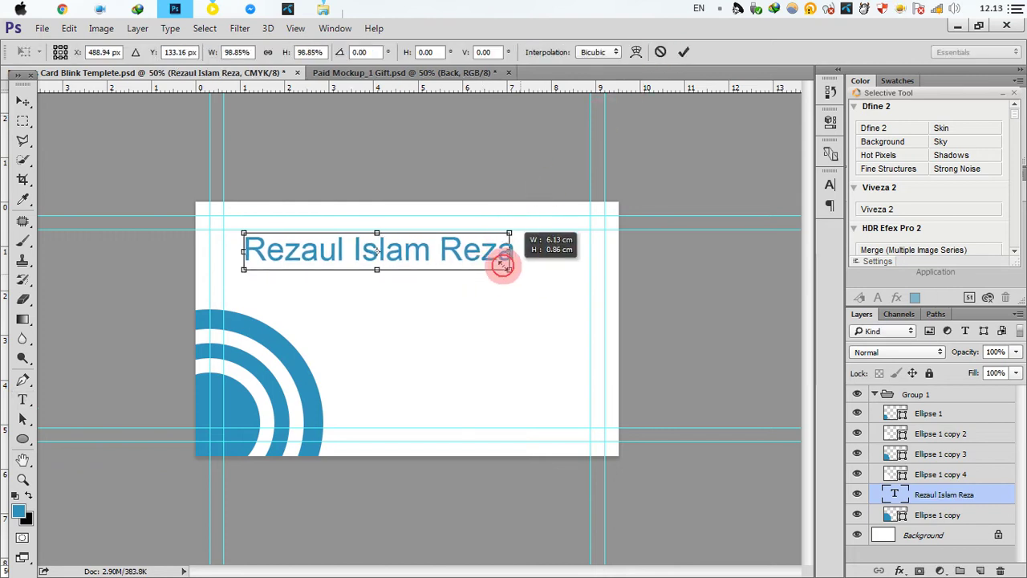
pyautogui.click(684, 51)
pyautogui.click(24, 101)
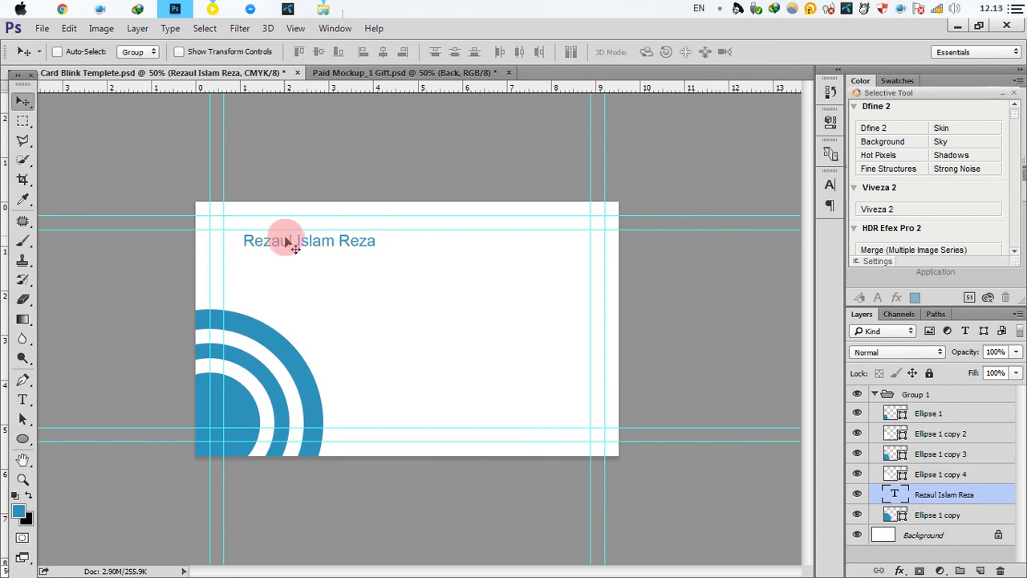
pyautogui.moveTo(287, 241); pyautogui.dragTo(268, 236)
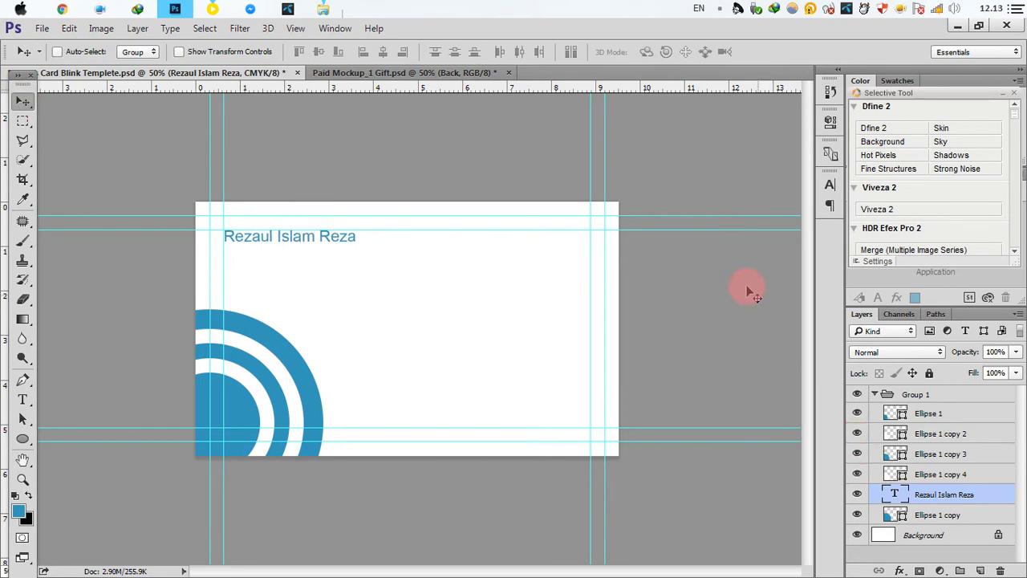
pyautogui.click(23, 399)
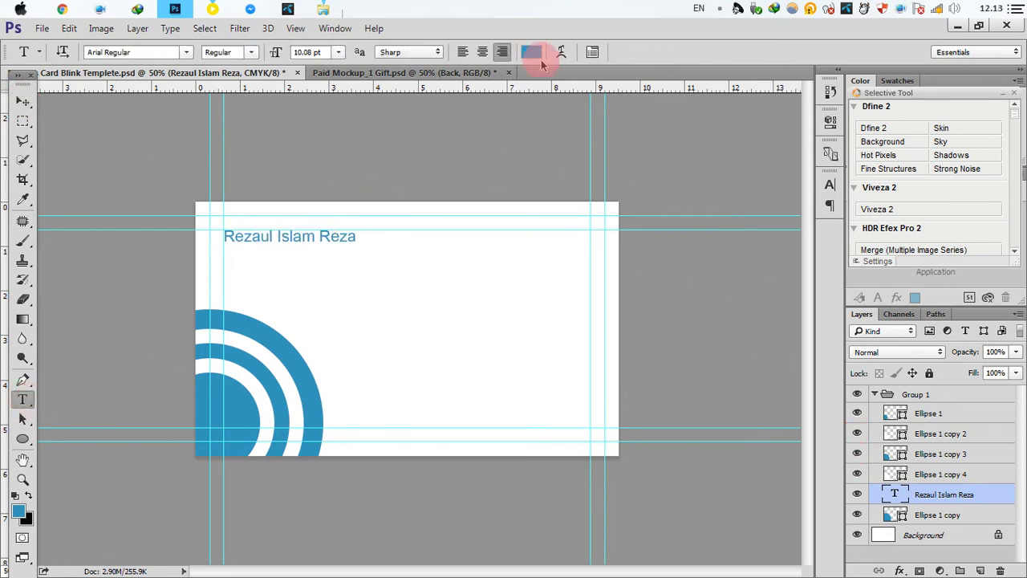
# - Make the name text near-black #1f1f1f in Akrobat Bold
pyautogui.click(534, 51)
pyautogui.click(562, 441)
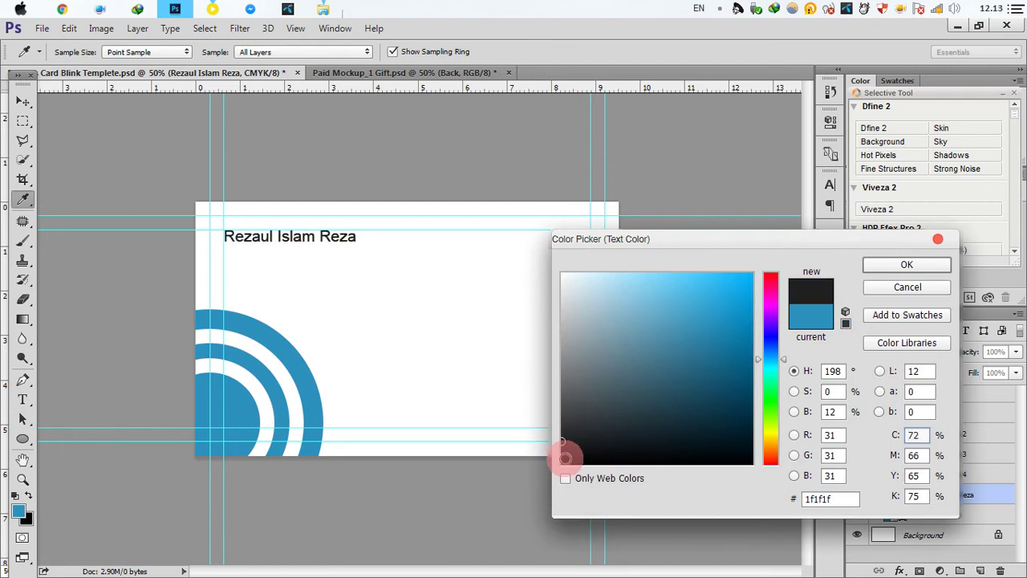
pyautogui.click(923, 265)
pyautogui.click(830, 186)
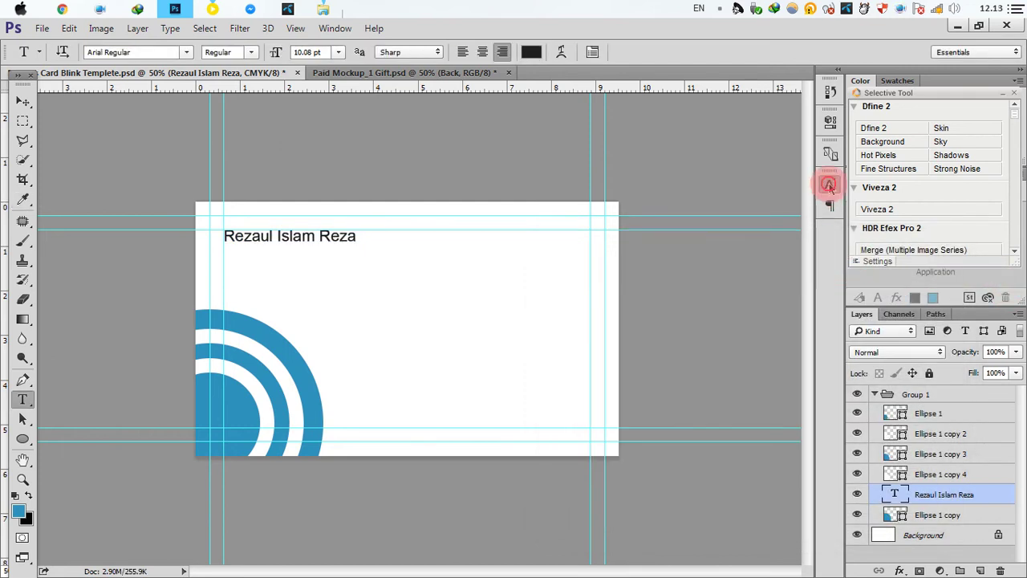
pyautogui.click(740, 193)
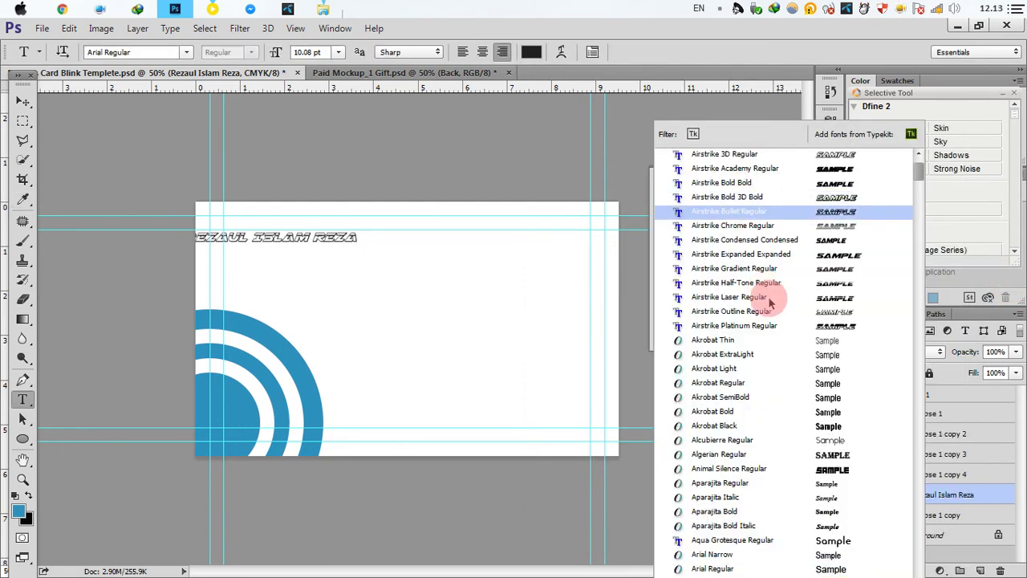
pyautogui.click(800, 412)
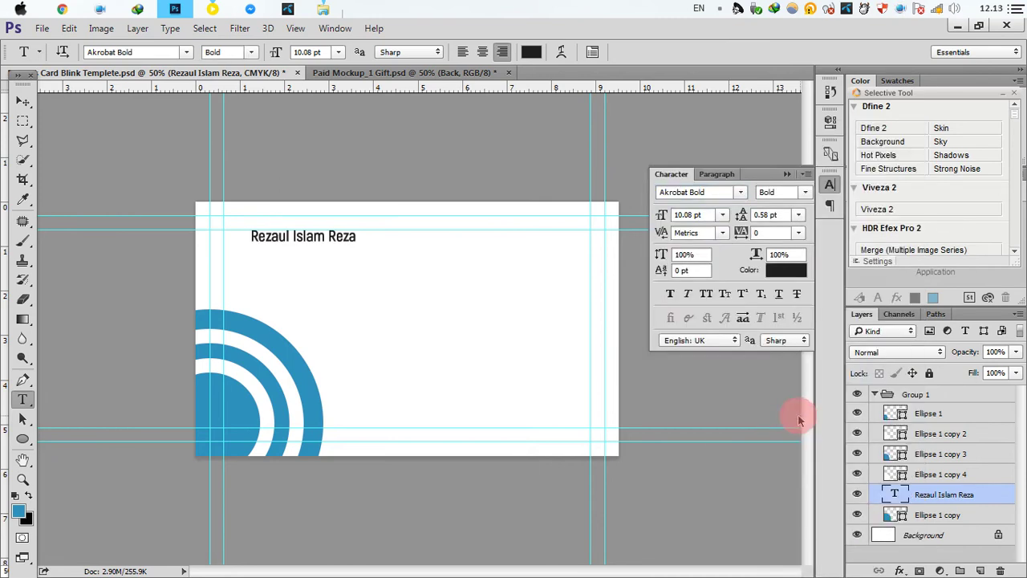
# - Zoom in and nudge the name about 0.65 cm to align with the top-left guide
pyautogui.click(23, 102)
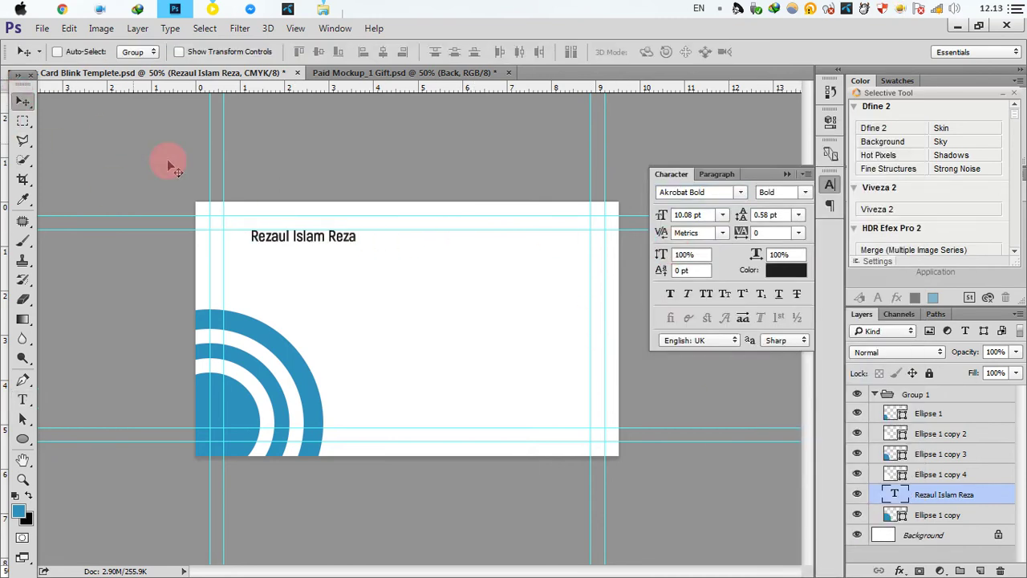
pyautogui.scroll(1, 192, 172)
pyautogui.scroll(1, 188, 170)
pyautogui.moveTo(290, 166); pyautogui.dragTo(394, 230)
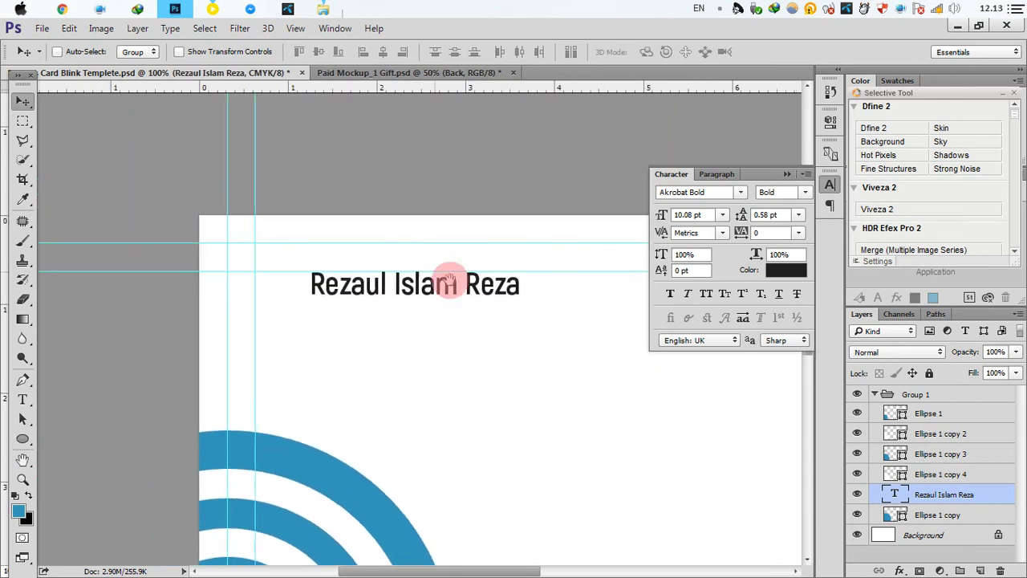
pyautogui.moveTo(480, 296); pyautogui.dragTo(430, 298)
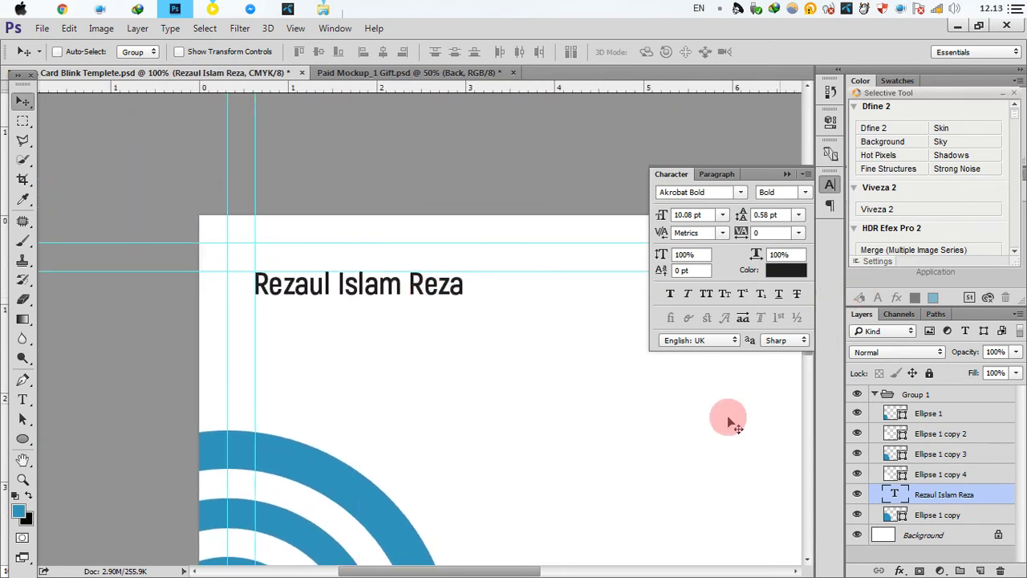
pyautogui.click(22, 398)
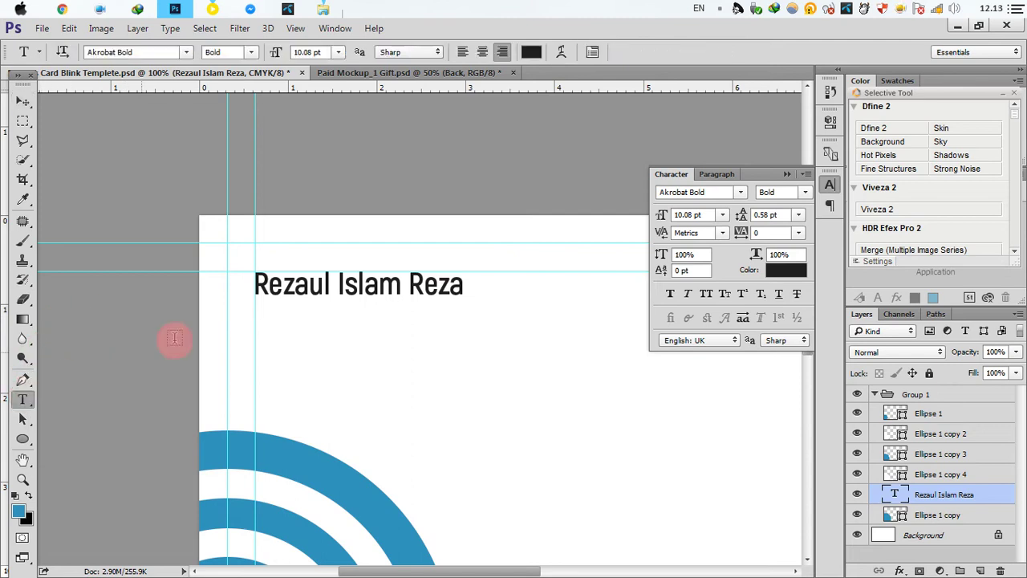
# - Add a 'Graphic Designer' line at 8.94 pt just below the name
pyautogui.click(289, 319)
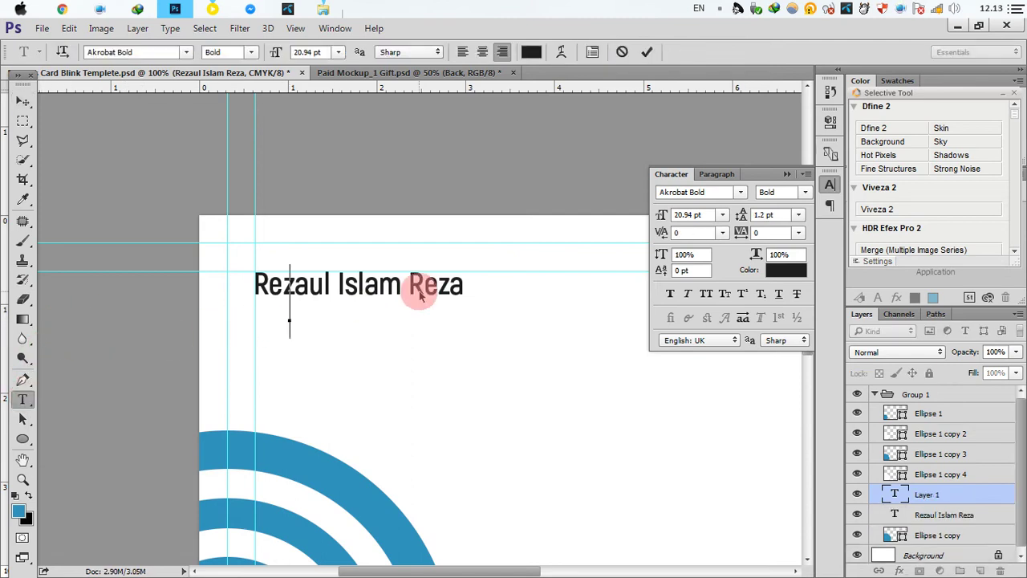
pyautogui.write('Graphic Designer')
pyautogui.moveTo(401, 248)
pyautogui.mouseDown()
pyautogui.moveTo(654, 233)
pyautogui.moveTo(658, 399)
pyautogui.moveTo(221, 383)
pyautogui.mouseUp()
pyautogui.moveTo(660, 215); pyautogui.dragTo(657, 217)
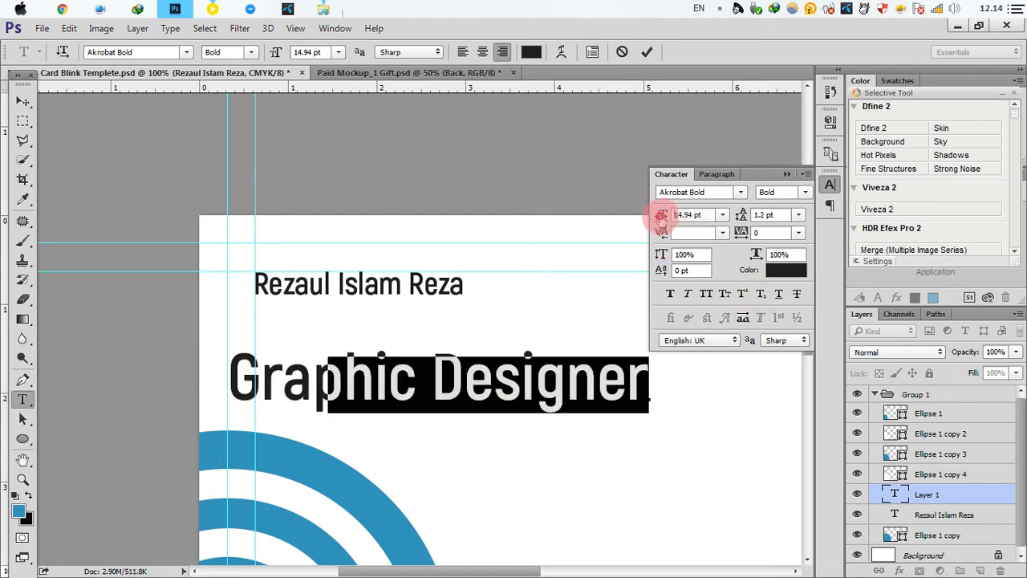
pyautogui.moveTo(553, 253); pyautogui.dragTo(354, 184)
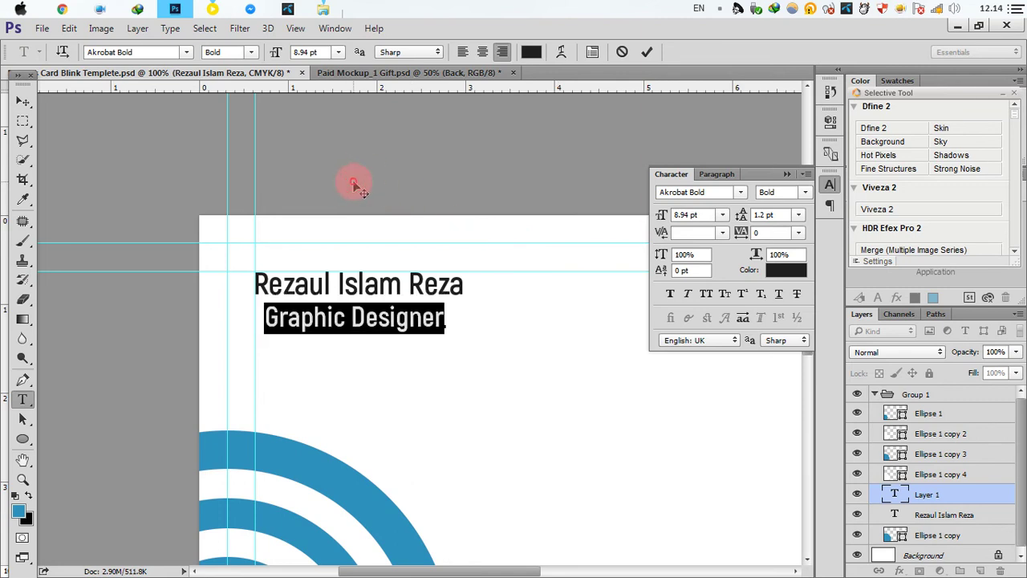
pyautogui.click(647, 51)
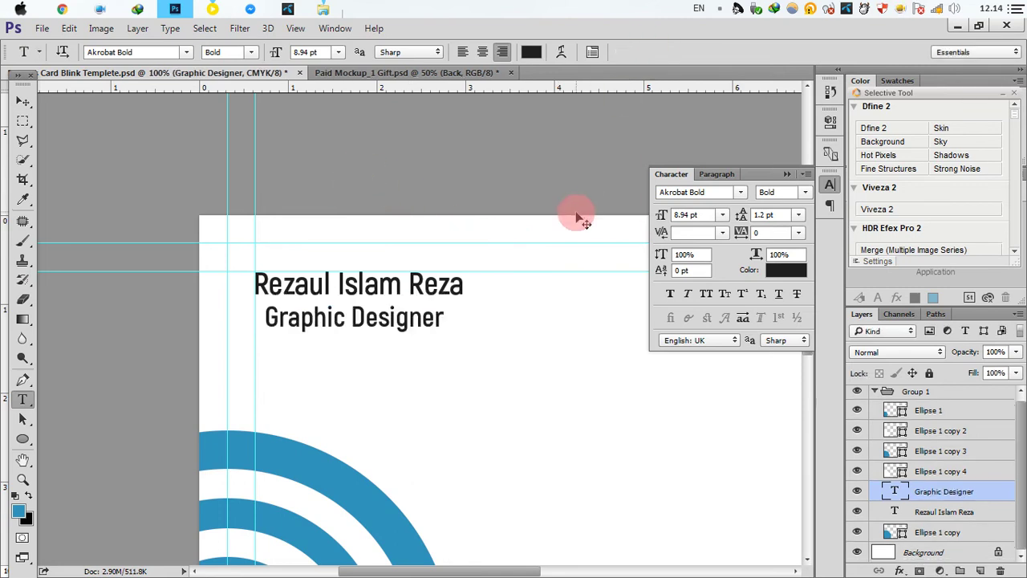
# - Scale the Graphic Designer text down slightly and nudge it into place with arrow keys
pyautogui.hotkey('ctrl', 't')
pyautogui.moveTo(442, 330); pyautogui.dragTo(434, 329)
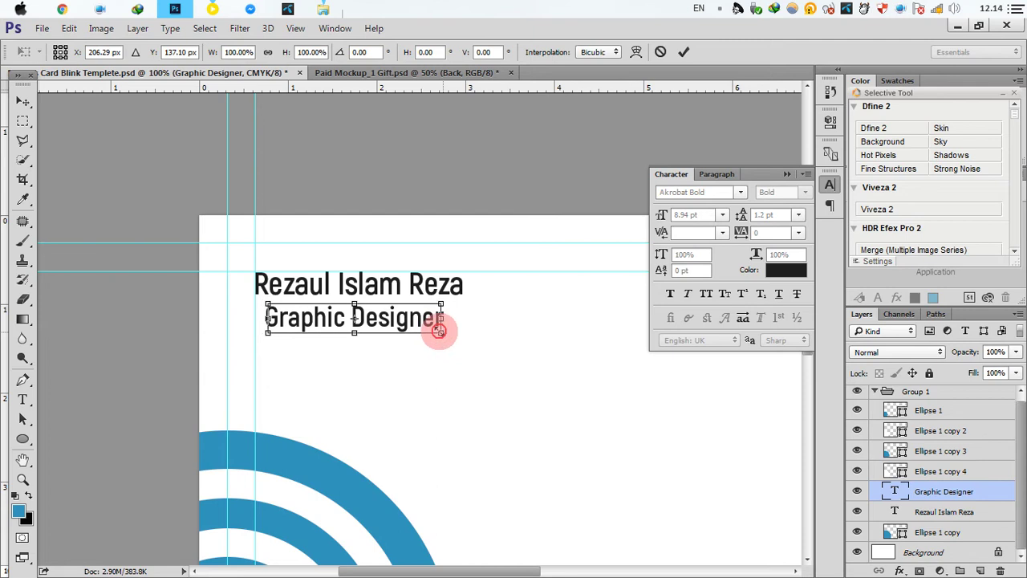
pyautogui.click(683, 51)
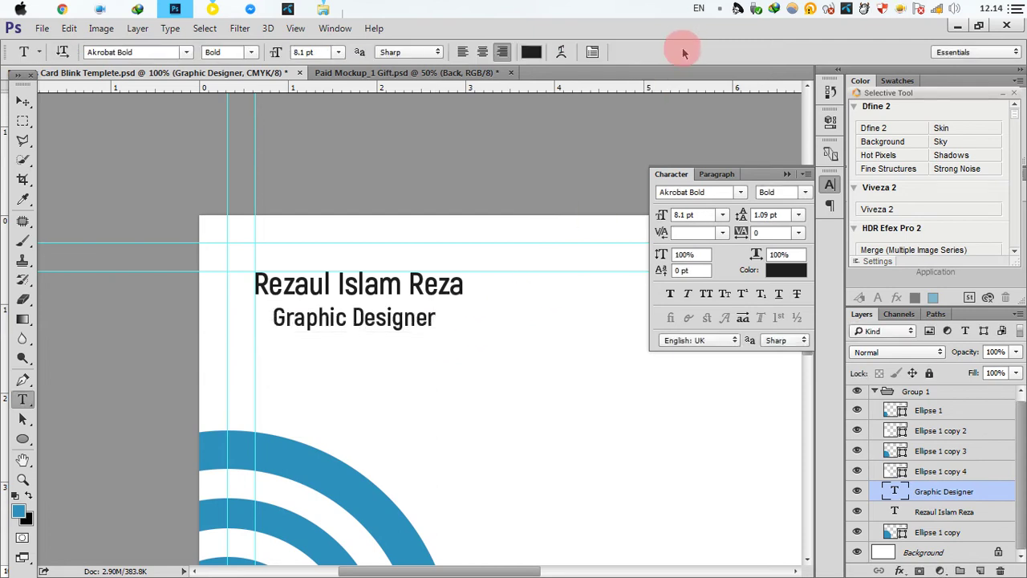
pyautogui.click(35, 106)
pyautogui.press('Right')
pyautogui.press('Right')
pyautogui.press('Right')
pyautogui.press('Up')
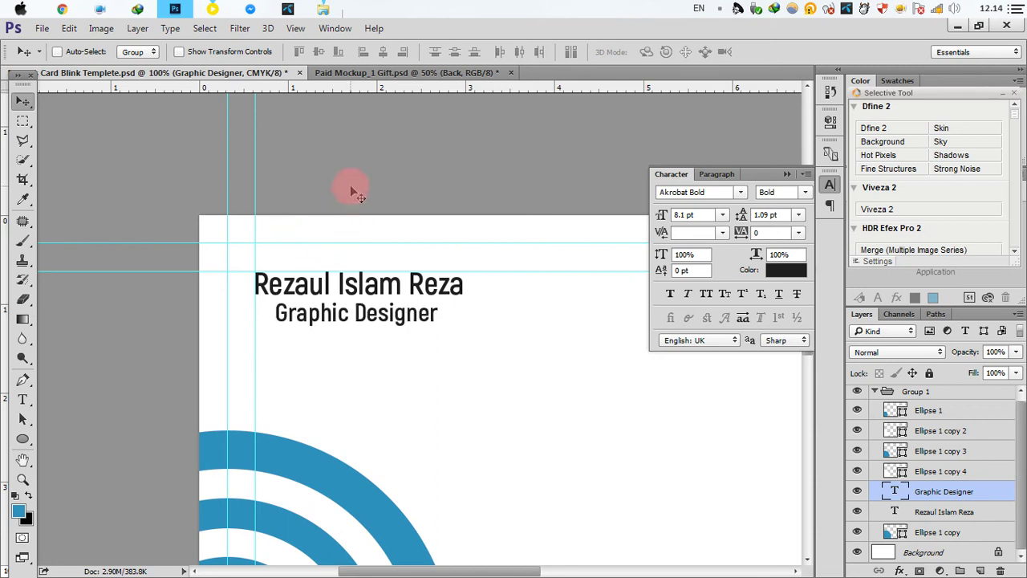
pyautogui.press('Down')
pyautogui.press('Down')
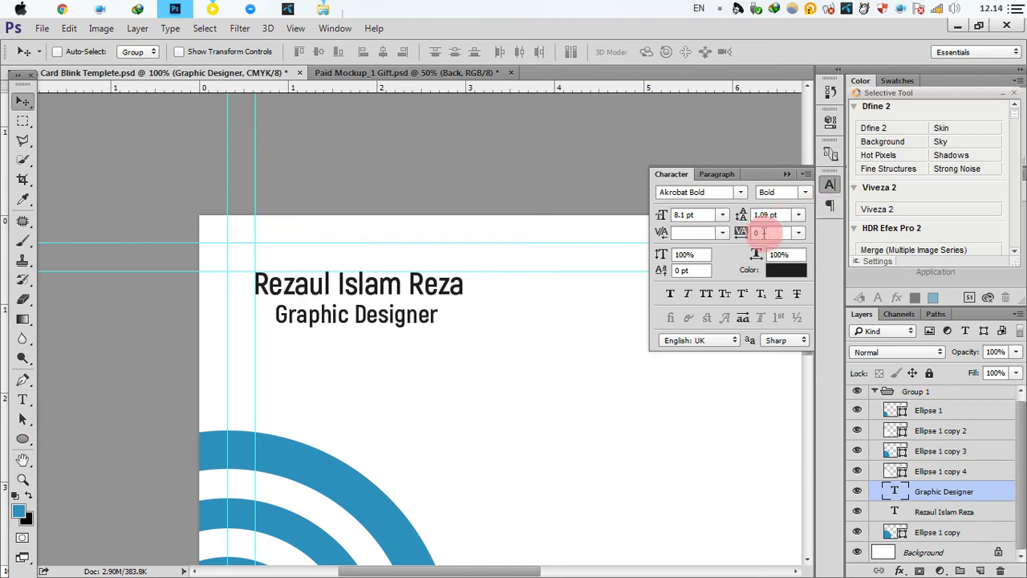
# - Switch Graphic Designer to Akrobat Regular weight and zoom out to the whole card
pyautogui.click(805, 193)
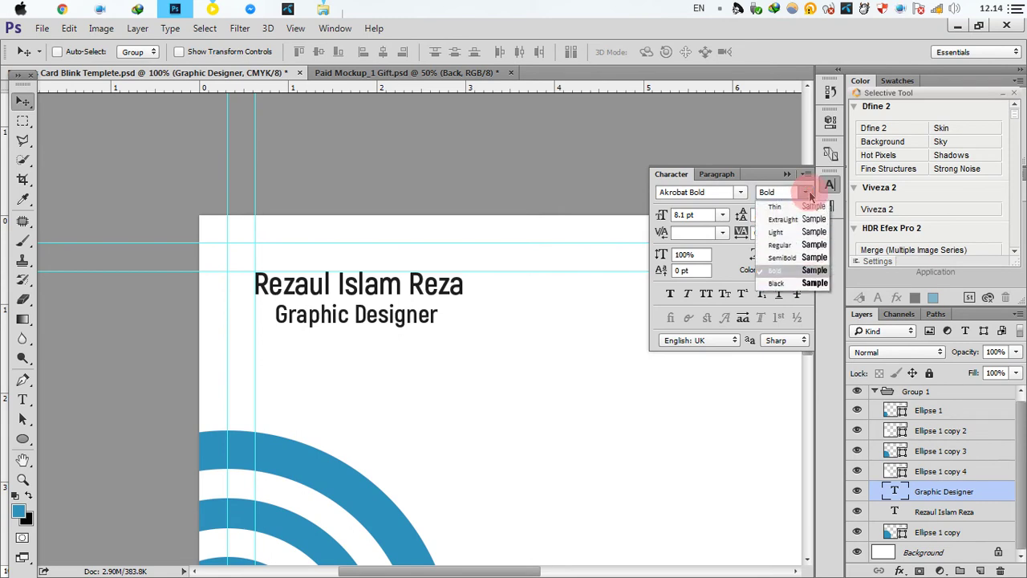
pyautogui.click(798, 245)
pyautogui.click(33, 127)
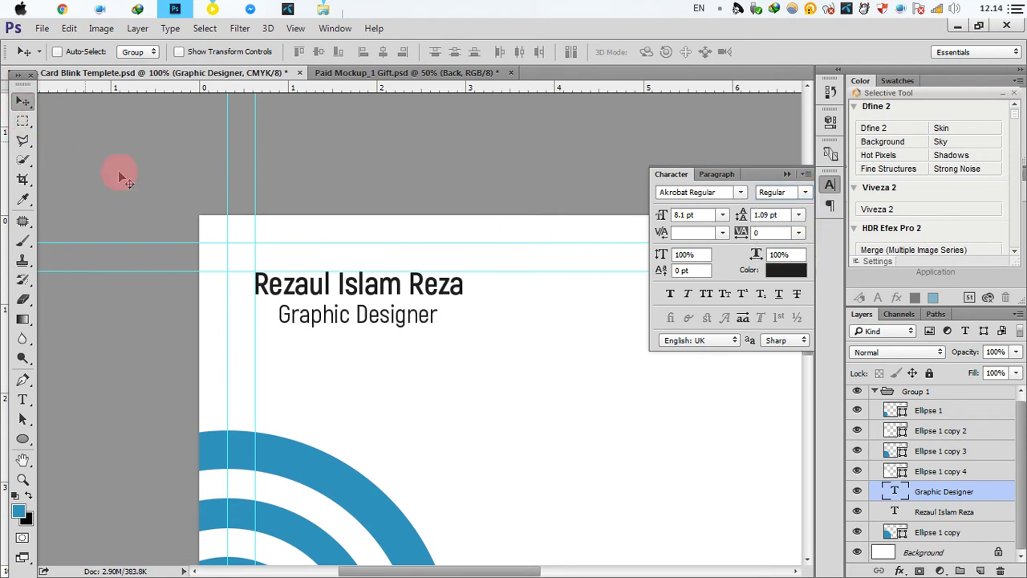
pyautogui.keyDown('alt'); pyautogui.click(449, 312); pyautogui.keyUp('alt')
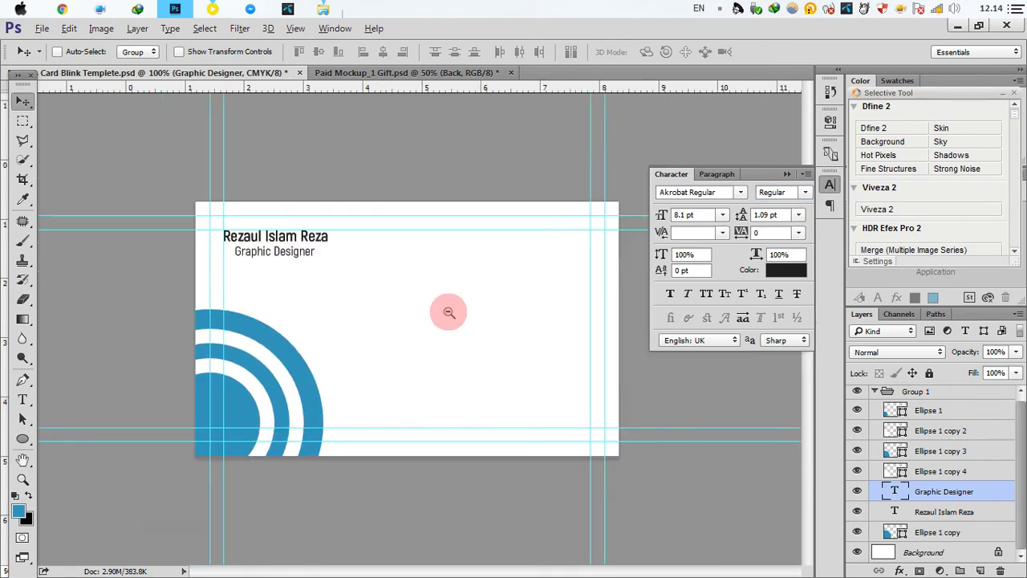
# - Draw a thin vertical blue ellipse divider (Ellipse 2, 5 × 439 px) mid-card and shift it slightly right
pyautogui.hotkey('ctrl', '-')
pyautogui.hotkey('ctrl', '+')
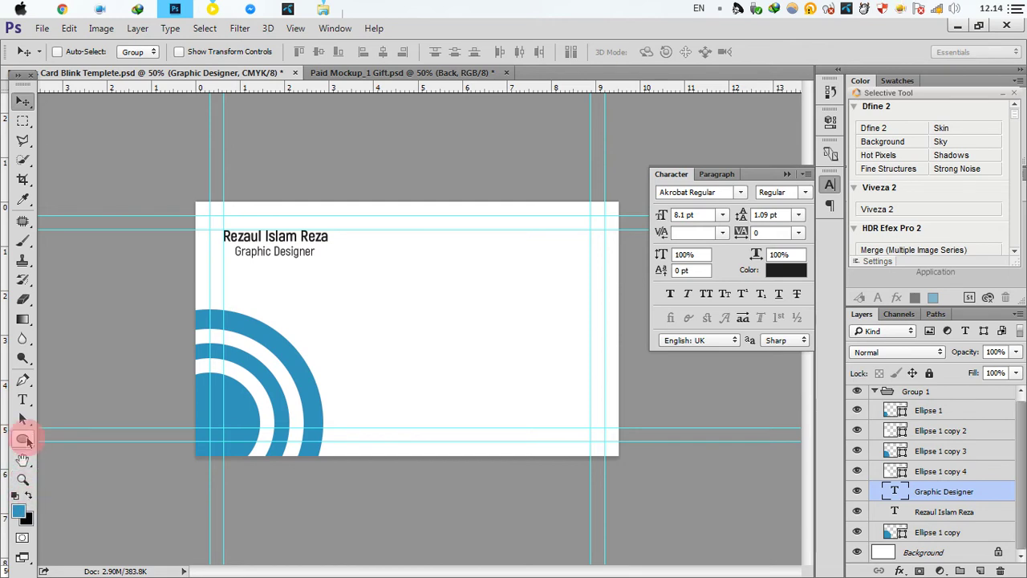
pyautogui.moveTo(27, 440); pyautogui.dragTo(73, 465)
pyautogui.moveTo(399, 262); pyautogui.dragTo(399, 416)
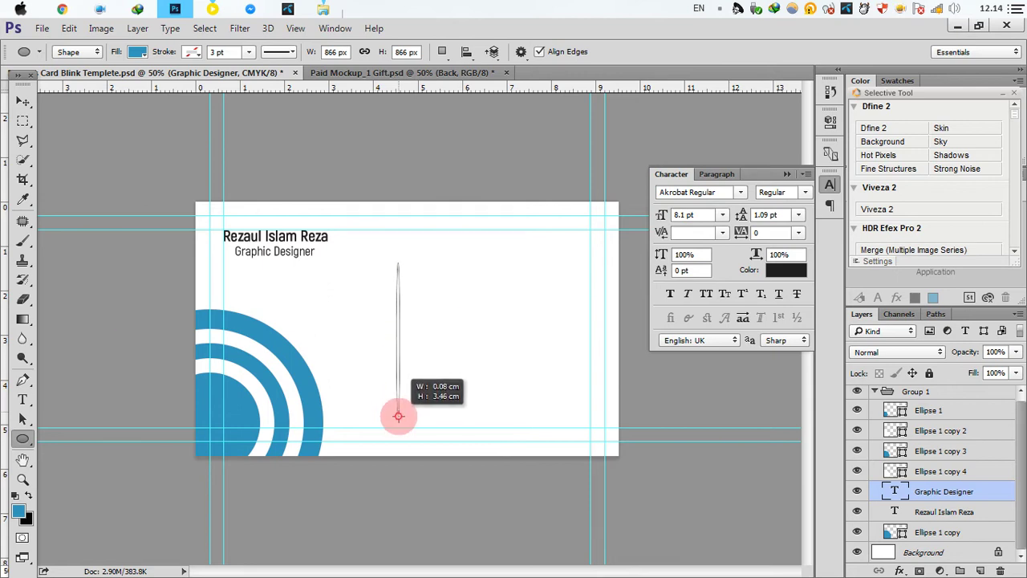
pyautogui.moveTo(399, 416); pyautogui.dragTo(397, 427)
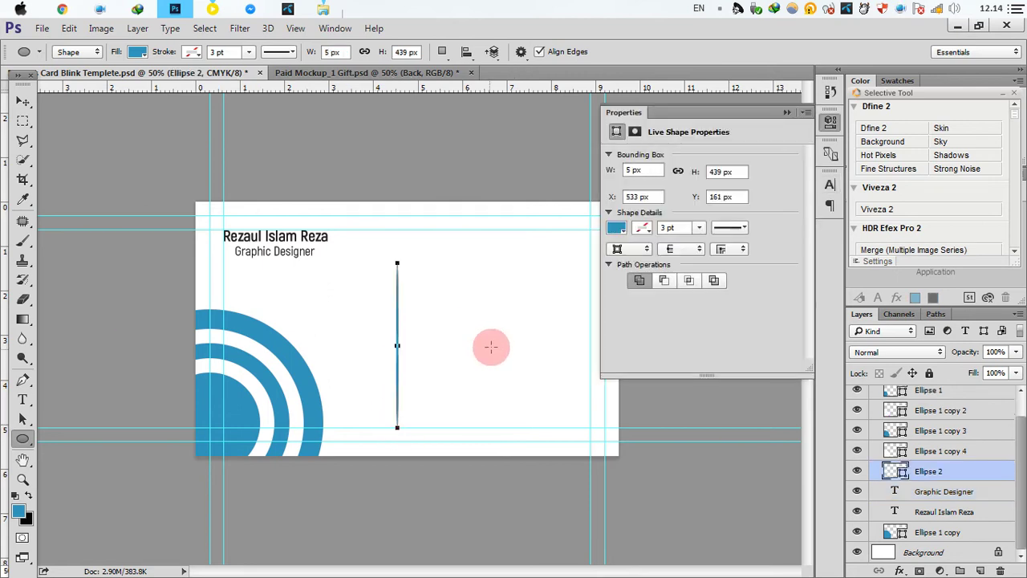
pyautogui.click(783, 115)
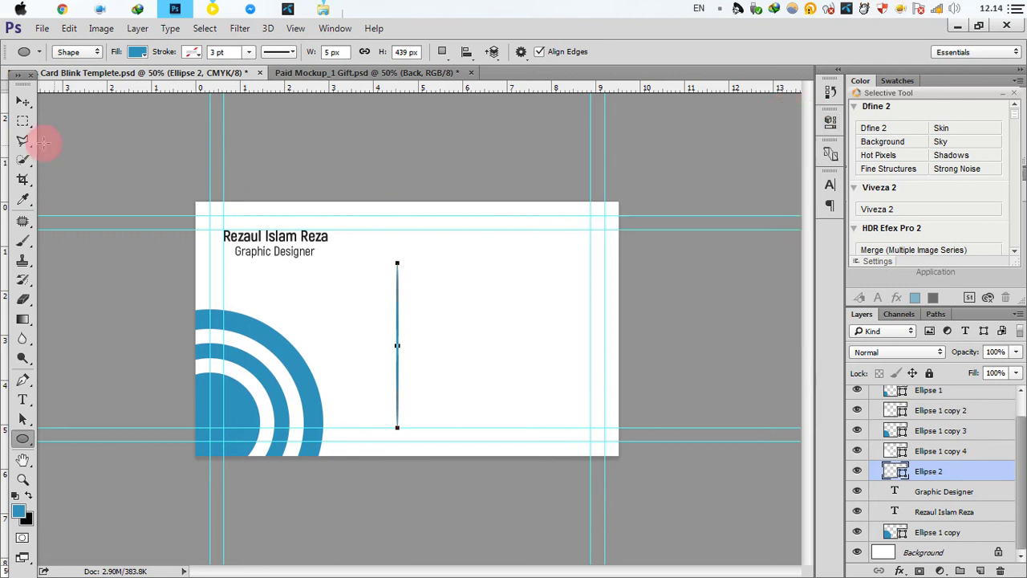
pyautogui.click(22, 103)
pyautogui.moveTo(423, 326); pyautogui.dragTo(425, 306)
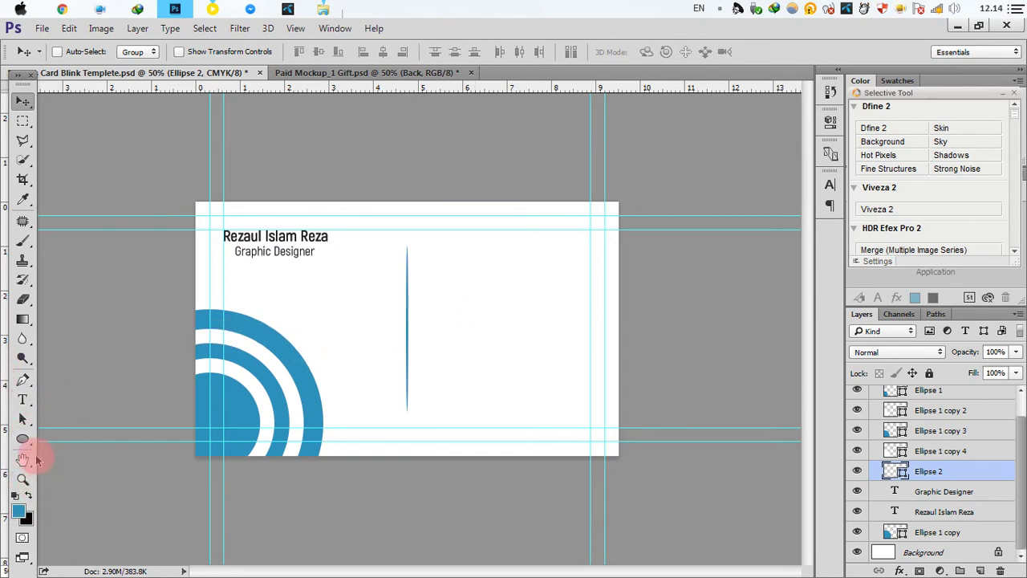
# - Select the ring ellipse layers and the Ellipse 2 divider and group them as Group 2
pyautogui.hotkey('ctrl', '+')
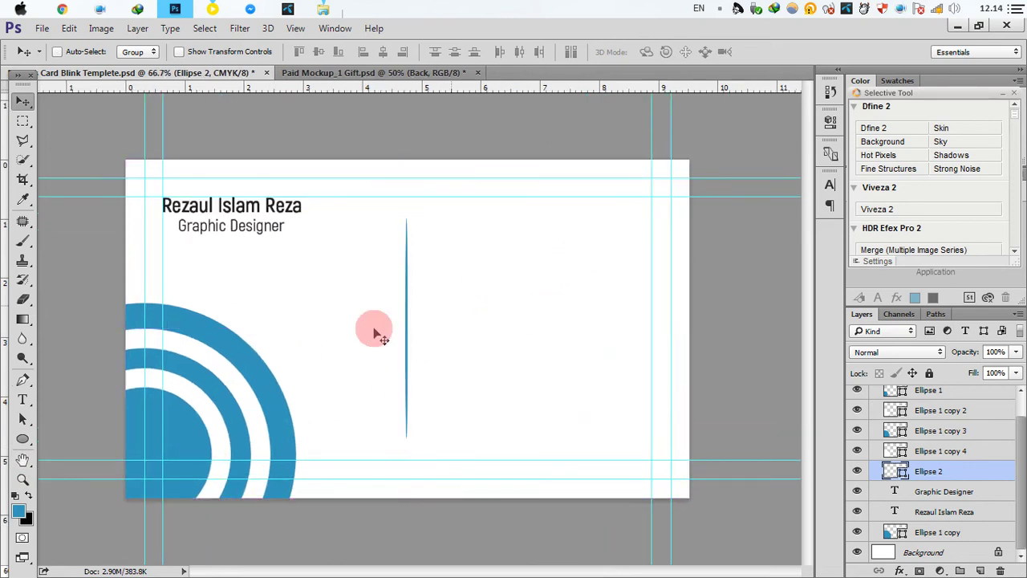
pyautogui.hotkey('alt', '.')
pyautogui.hotkey('ctrl', 'g')
pyautogui.click(877, 394)
pyautogui.click(876, 395)
pyautogui.click(934, 416)
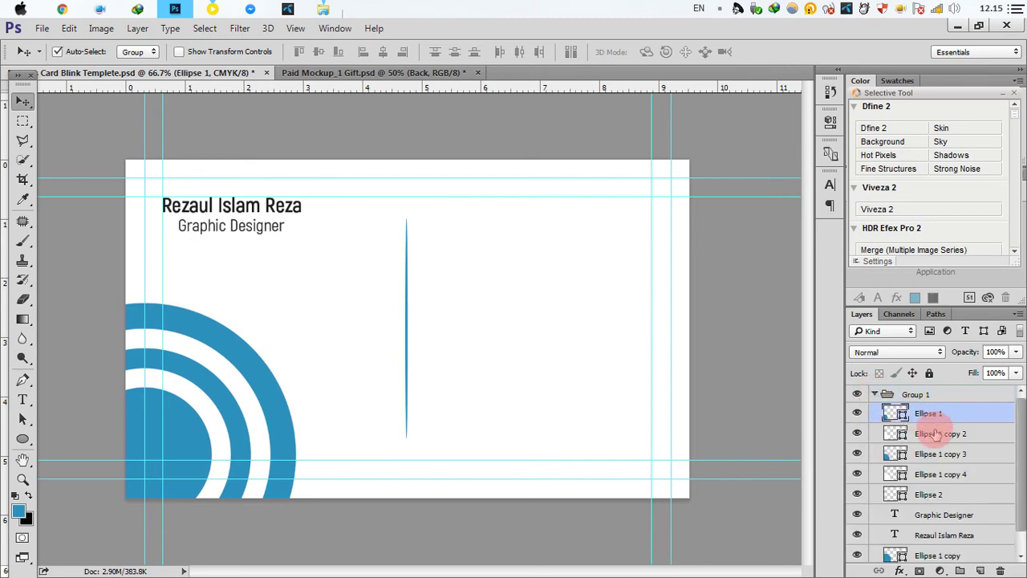
pyautogui.keyDown('shift'); pyautogui.click(935, 434); pyautogui.keyUp('shift')
pyautogui.keyDown('shift'); pyautogui.click(937, 454); pyautogui.keyUp('shift')
pyautogui.keyDown('ctrl'); pyautogui.click(942, 475); pyautogui.keyUp('ctrl')
pyautogui.keyDown('ctrl'); pyautogui.click(946, 494); pyautogui.keyUp('ctrl')
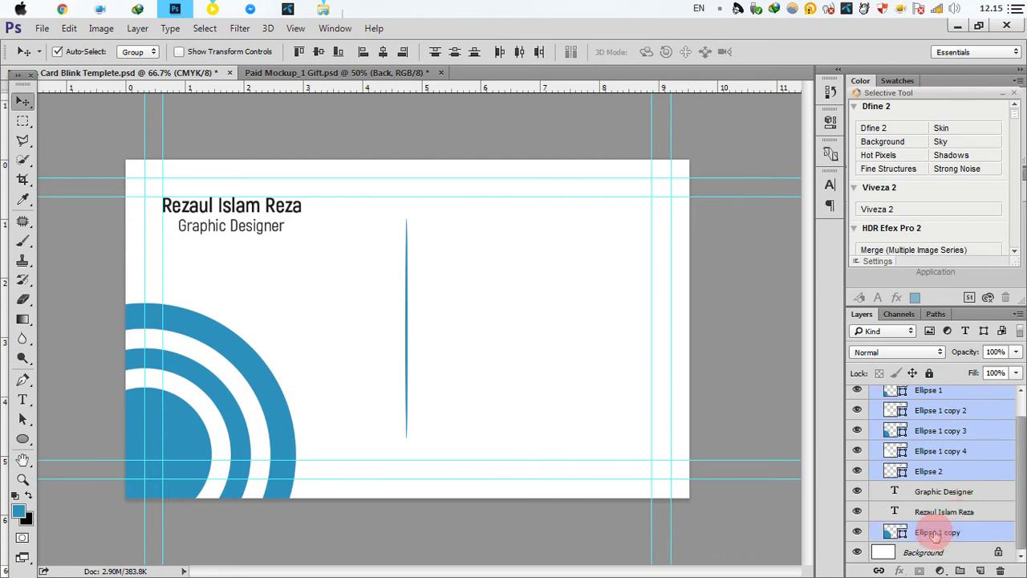
pyautogui.hotkey('ctrl', 'g')
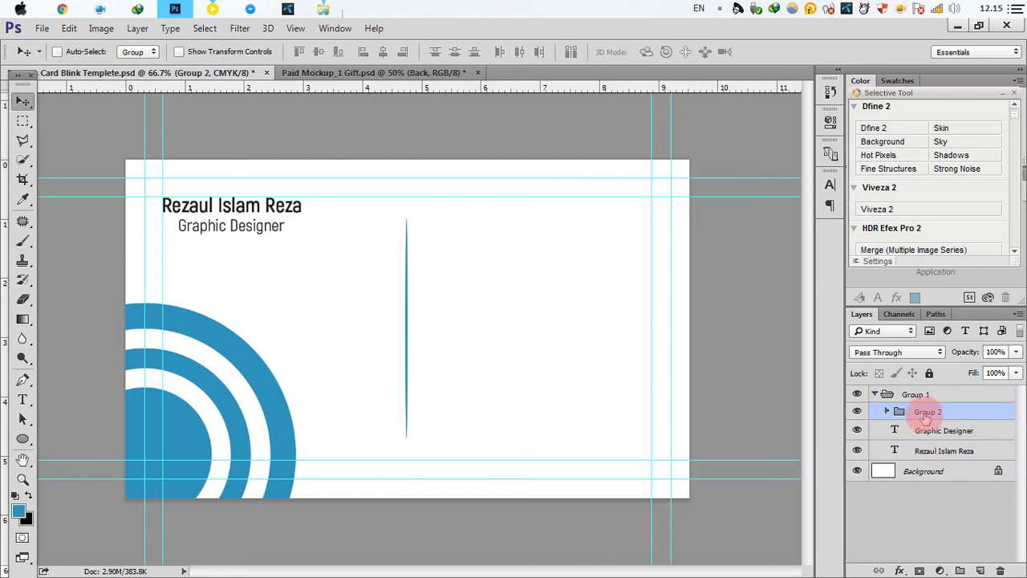
# - Duplicate Group 2 and move the copied circles and line to the right
pyautogui.moveTo(928, 414); pyautogui.dragTo(989, 557)
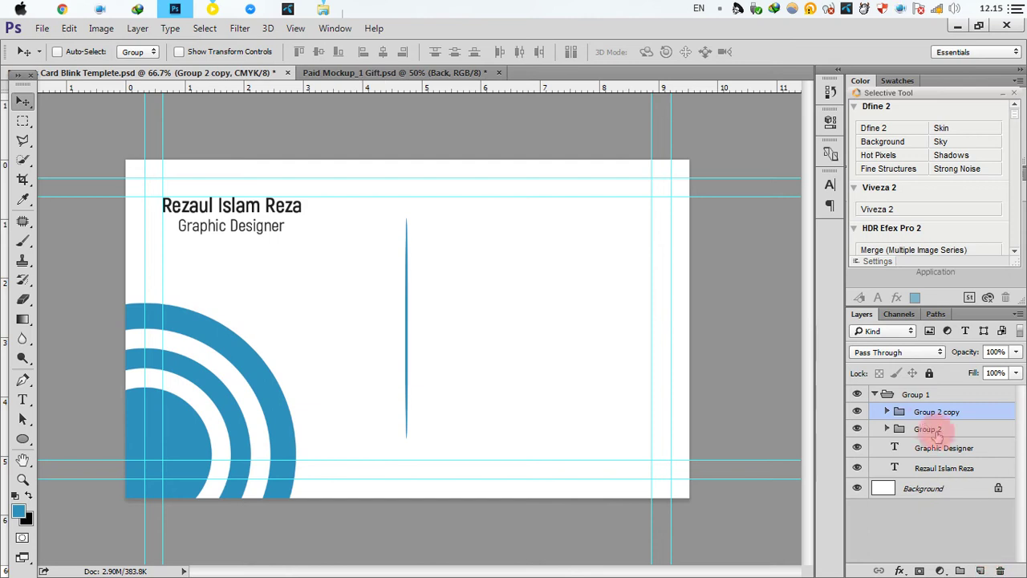
pyautogui.moveTo(226, 406); pyautogui.dragTo(573, 316)
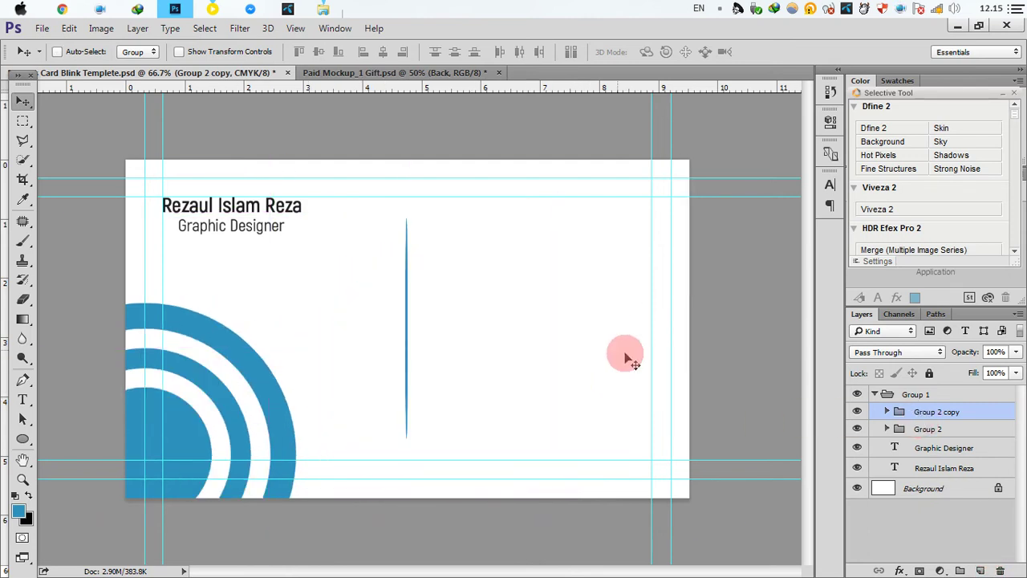
pyautogui.click(887, 412)
pyautogui.click(939, 451)
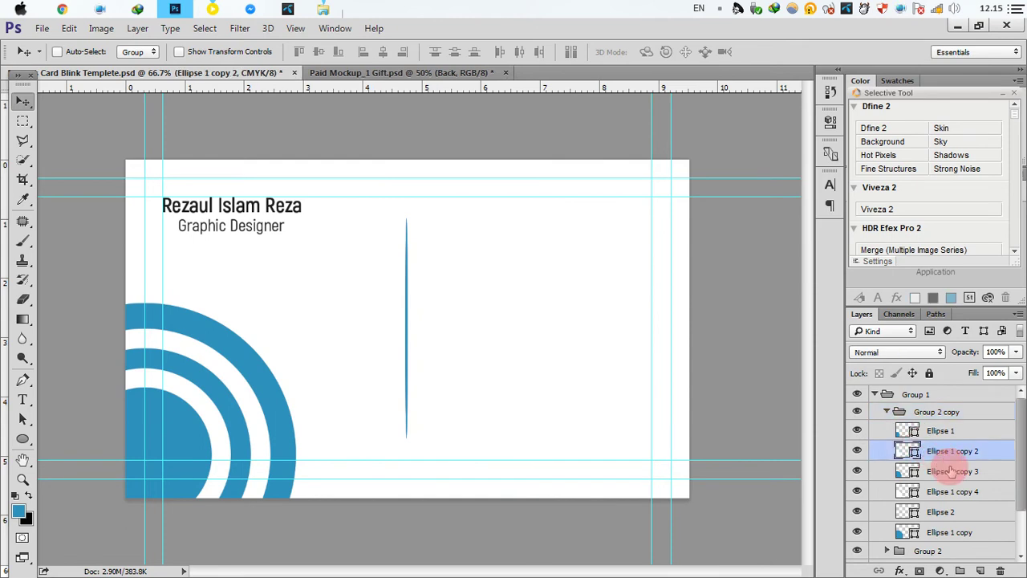
pyautogui.scroll(-1, 951, 471)
pyautogui.scroll(-1, 951, 472)
pyautogui.scroll(-1, 951, 471)
pyautogui.scroll(2, 951, 472)
# - Toggle each layer's visibility in Group 2 copy to identify which ring it is
pyautogui.click(908, 413)
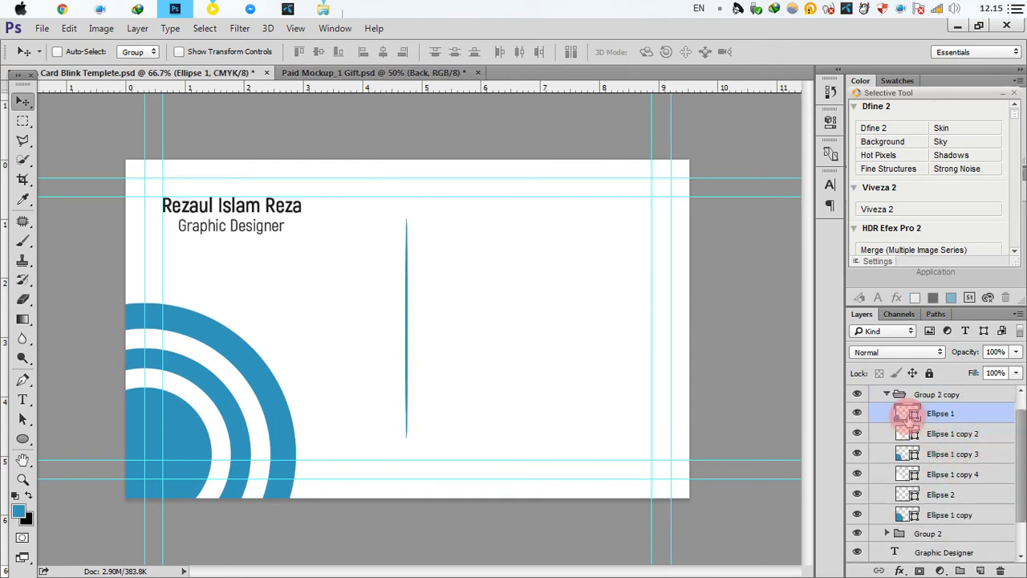
pyautogui.click(858, 413)
pyautogui.click(858, 413)
pyautogui.click(891, 434)
pyautogui.click(854, 434)
pyautogui.click(855, 431)
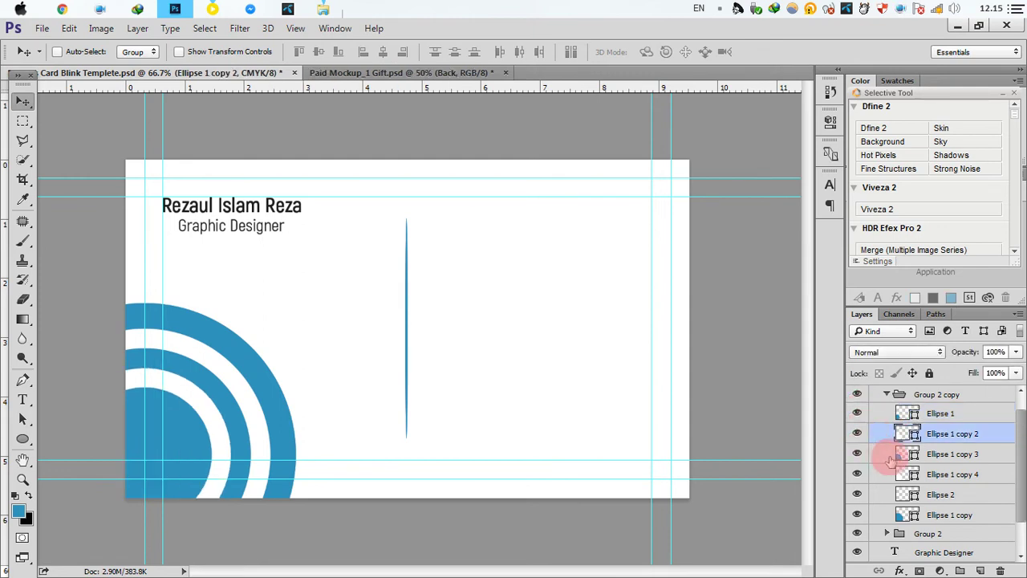
pyautogui.click(885, 452)
pyautogui.click(857, 454)
pyautogui.click(857, 454)
pyautogui.click(887, 474)
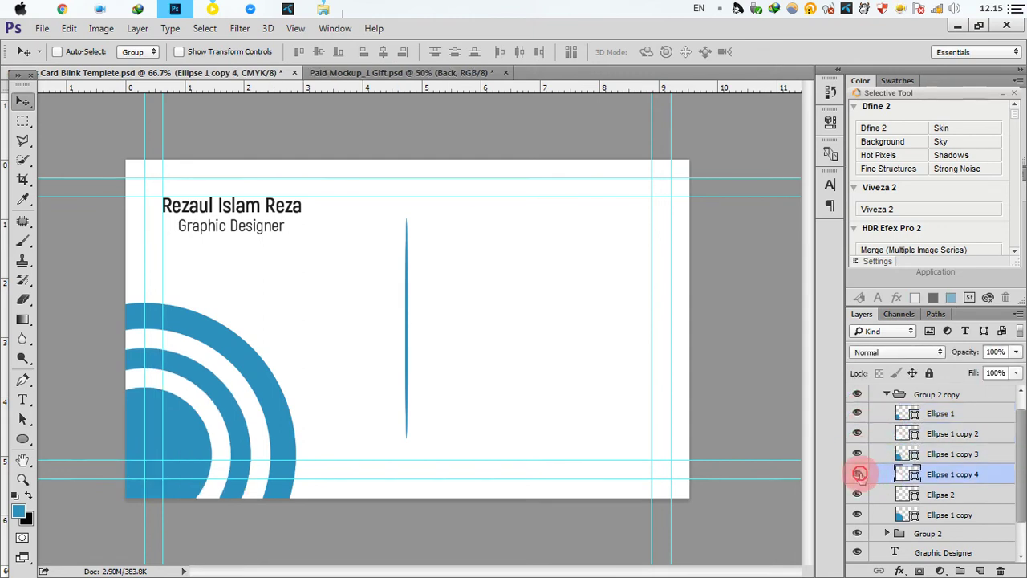
pyautogui.click(857, 473)
pyautogui.click(857, 473)
pyautogui.click(907, 495)
pyautogui.click(855, 496)
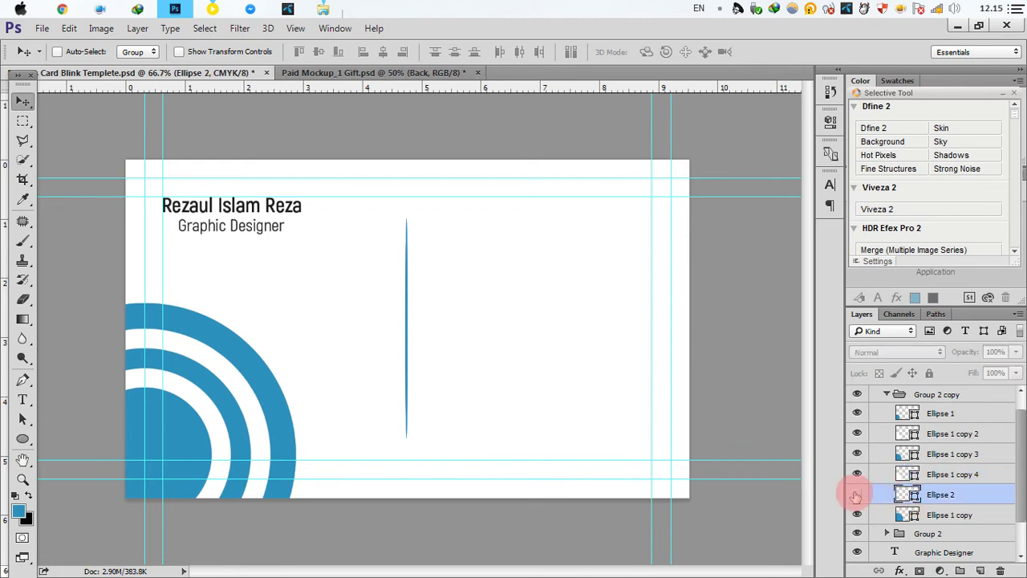
pyautogui.click(857, 496)
pyautogui.click(857, 495)
pyautogui.click(857, 494)
pyautogui.click(937, 502)
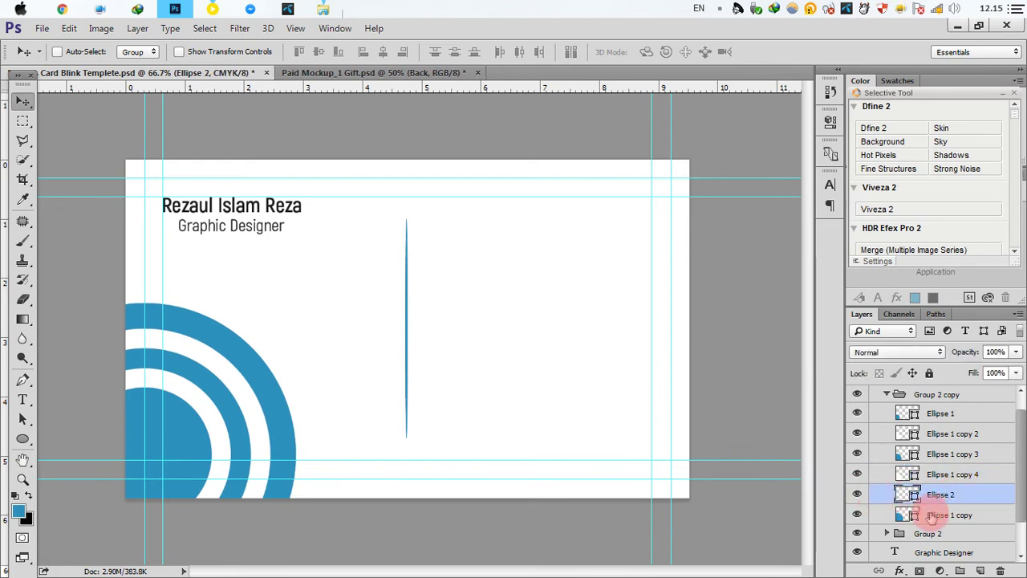
pyautogui.click(934, 515)
pyautogui.click(856, 516)
pyautogui.click(857, 516)
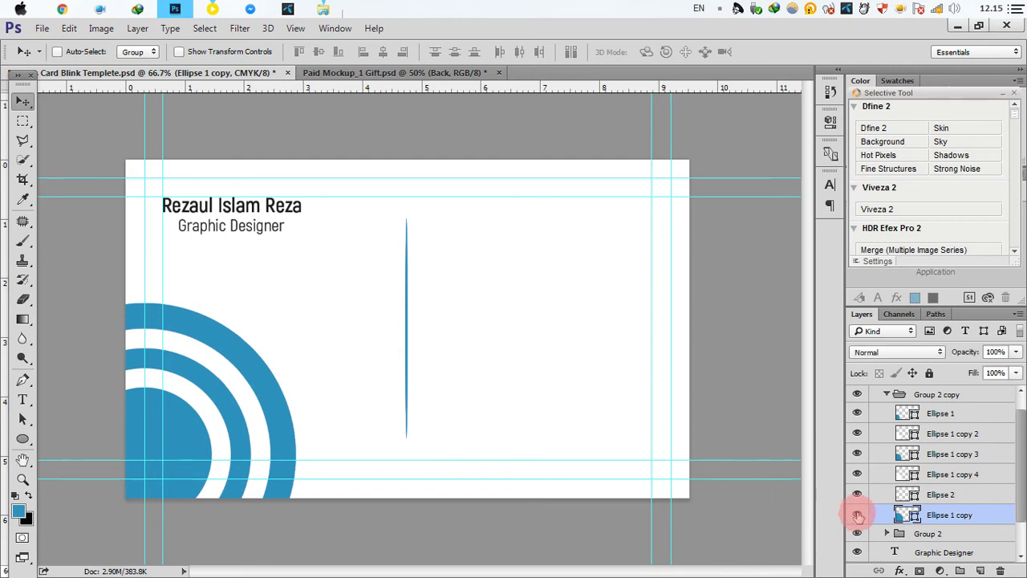
pyautogui.scroll(1, 937, 488)
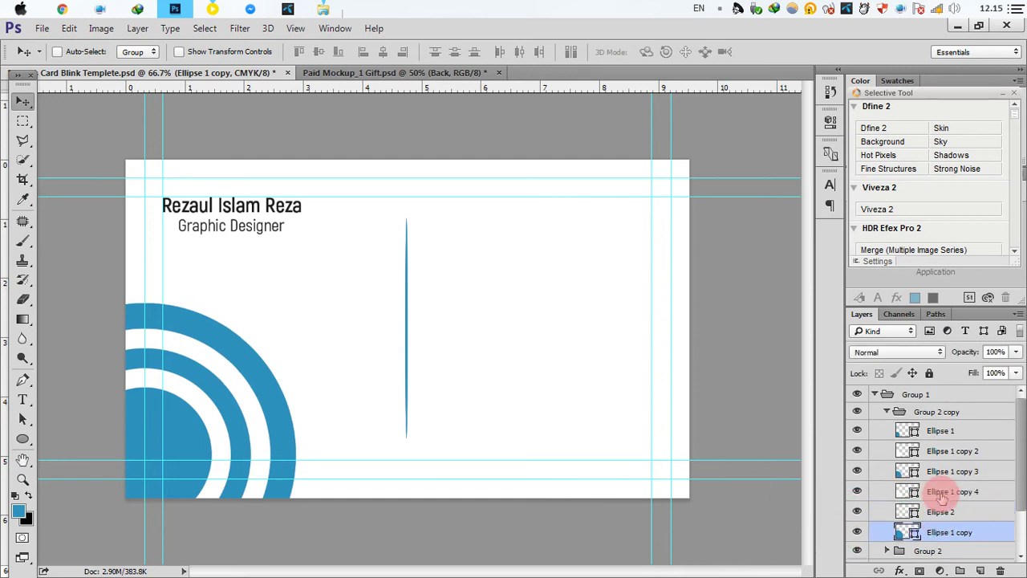
# - Collapse Group 2 copy, test moving it up and right, then delete it
pyautogui.click(889, 412)
pyautogui.click(857, 412)
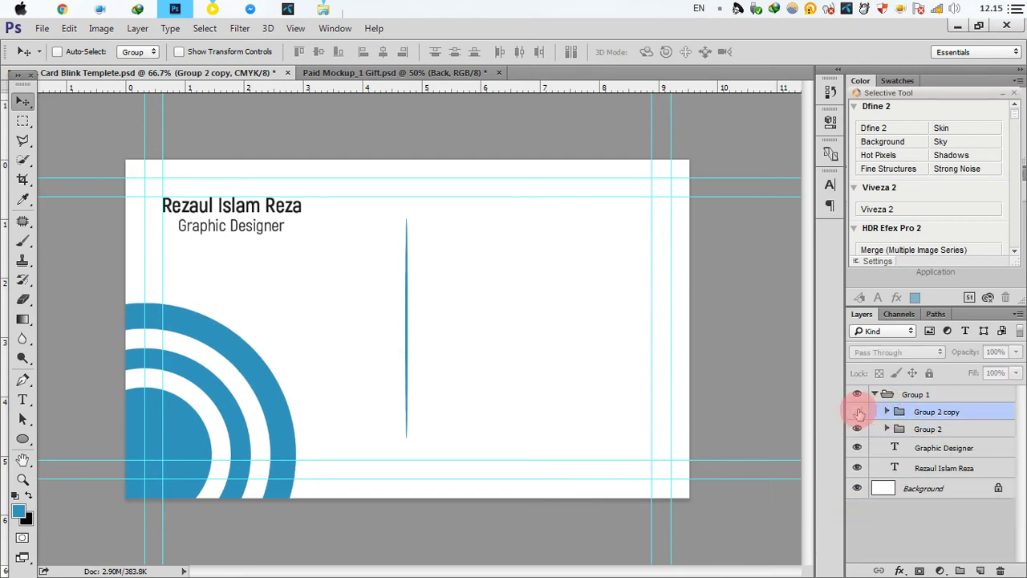
pyautogui.click(858, 411)
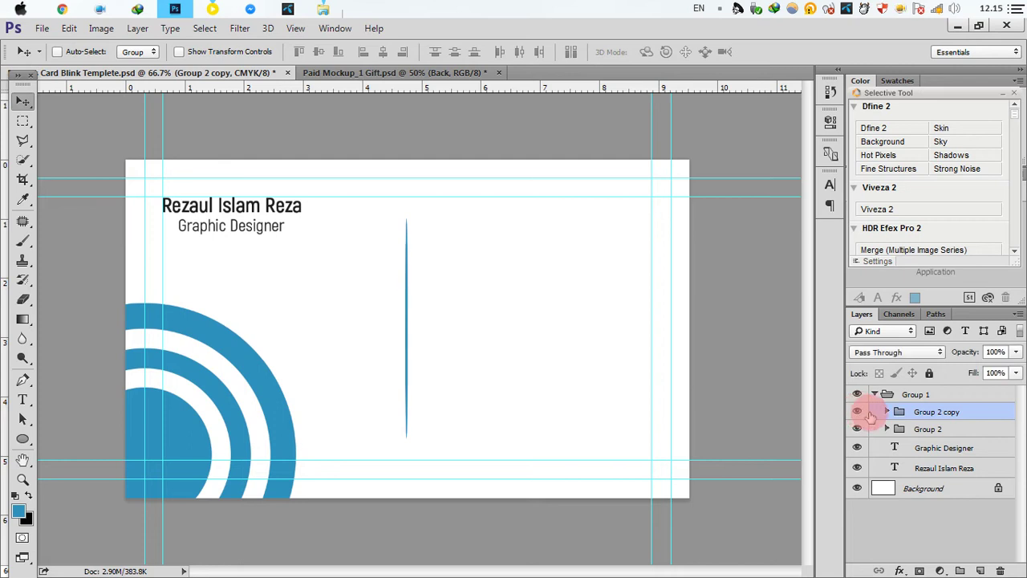
pyautogui.click(254, 401)
pyautogui.moveTo(267, 400); pyautogui.dragTo(451, 334)
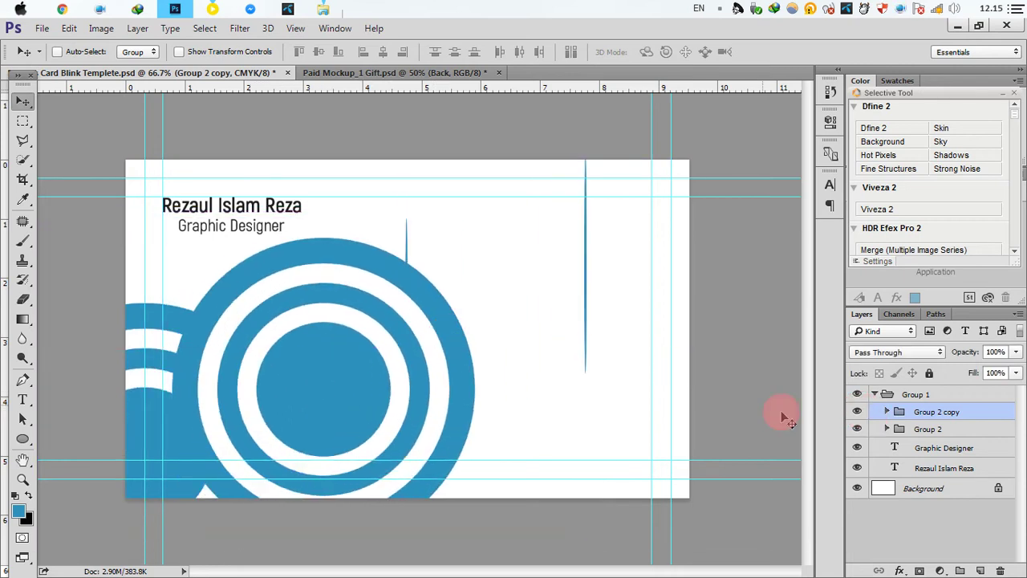
pyautogui.click(857, 413)
pyautogui.click(857, 413)
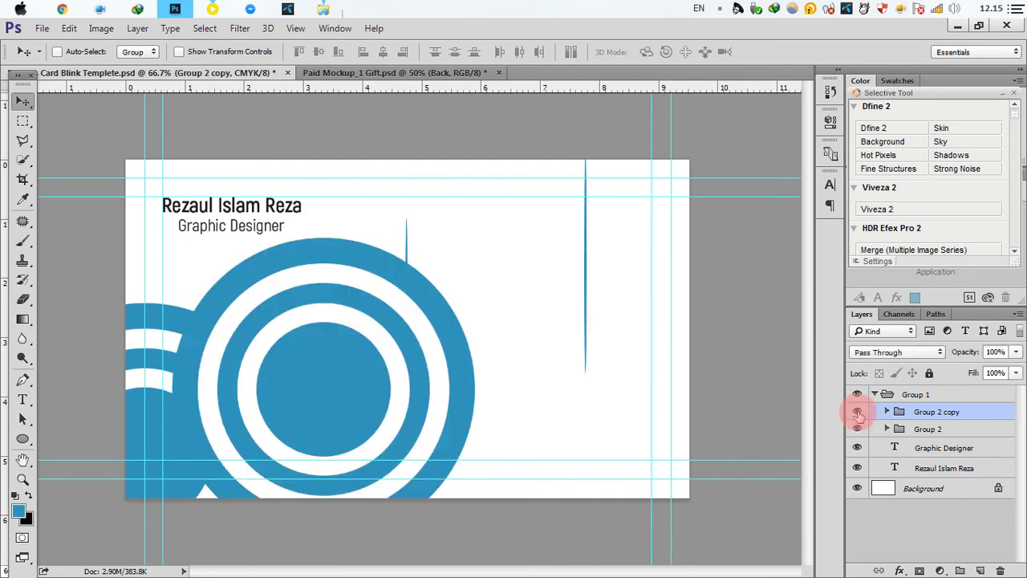
pyautogui.moveTo(915, 412); pyautogui.dragTo(1005, 567)
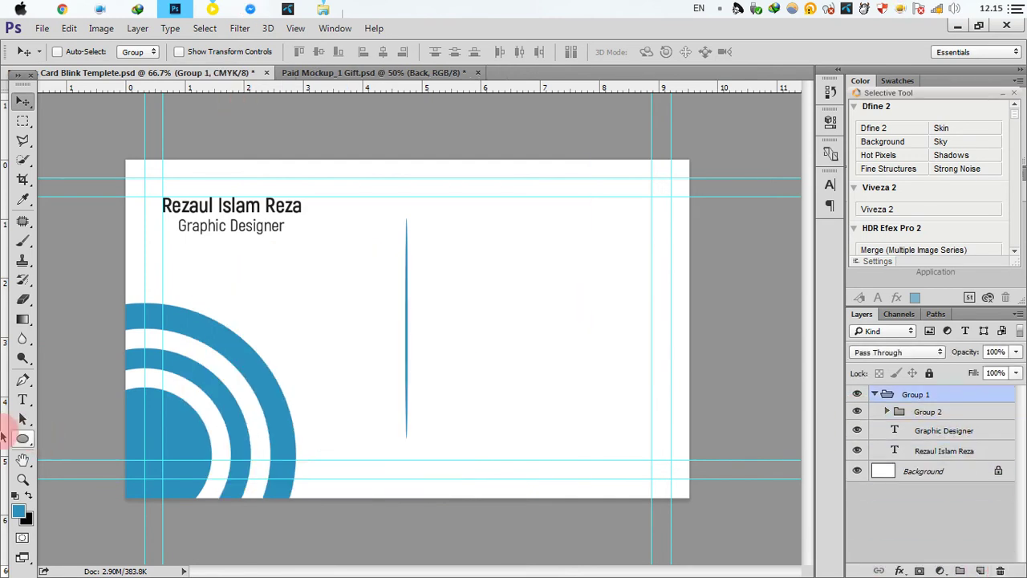
# - Draw a small blue circle, Ellipse 3, right of the divider's top and nudge it left
pyautogui.moveTo(21, 439); pyautogui.dragTo(73, 435)
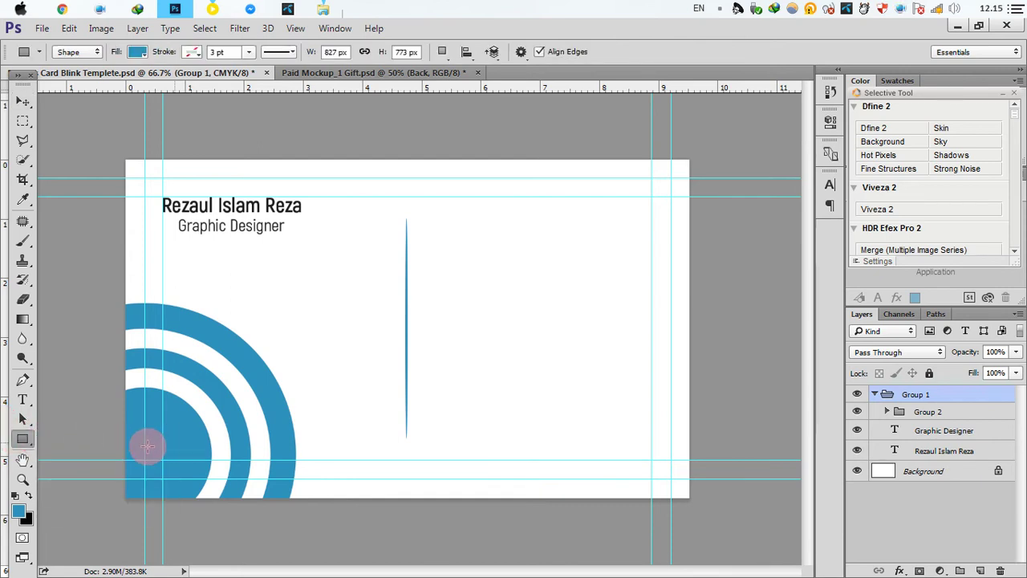
pyautogui.moveTo(37, 447); pyautogui.dragTo(72, 464)
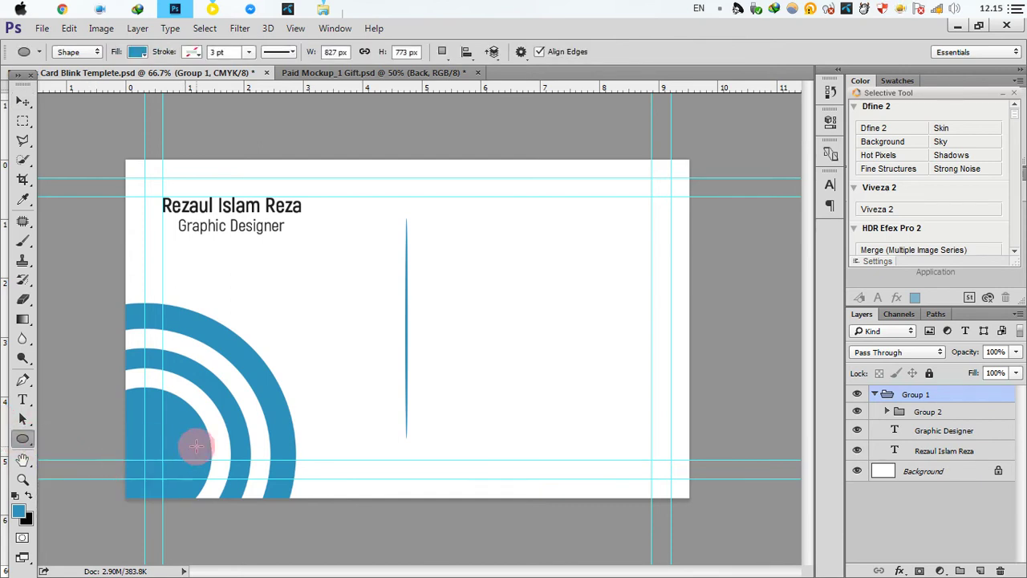
pyautogui.moveTo(461, 257); pyautogui.dragTo(479, 272)
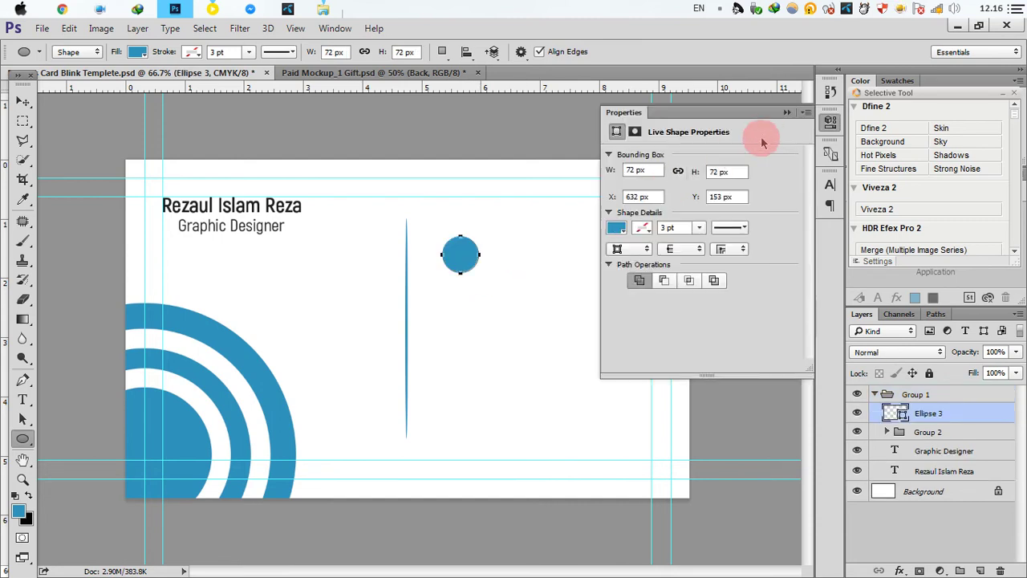
pyautogui.click(787, 112)
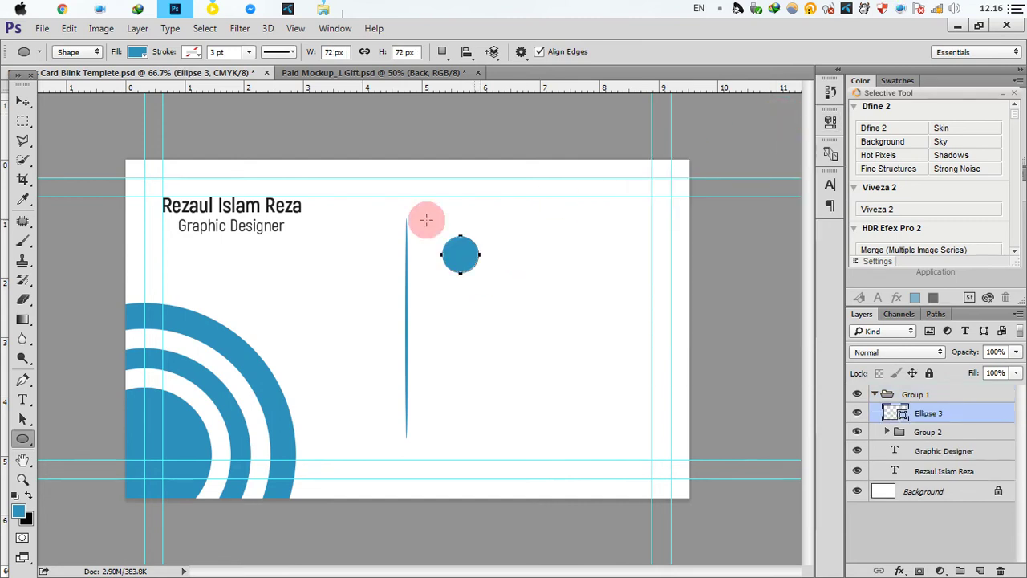
pyautogui.click(25, 102)
pyautogui.moveTo(460, 256); pyautogui.dragTo(451, 255)
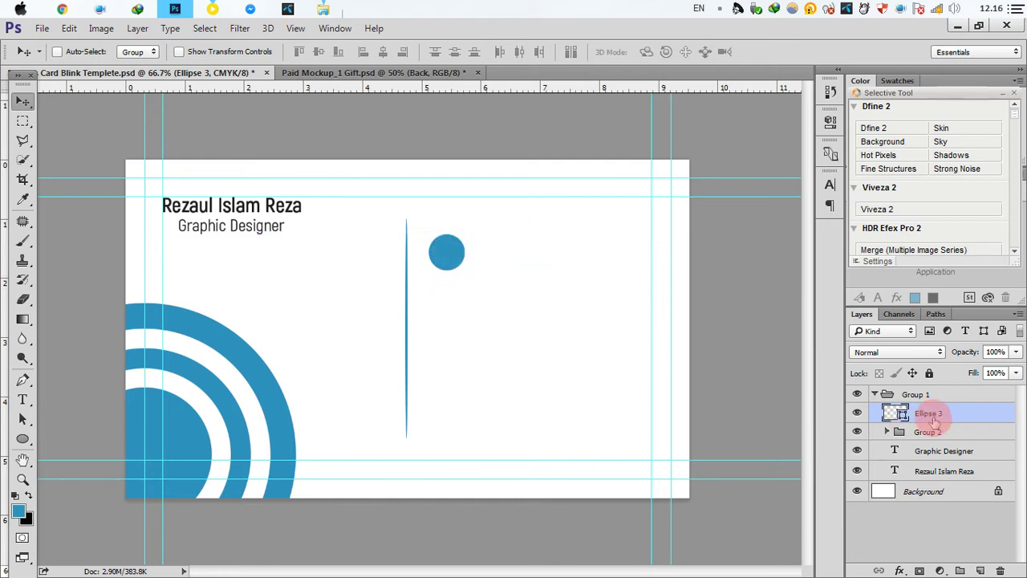
# - Duplicate Ellipse 3, fill the copy white and shrink it to about 86% to form a ring
pyautogui.moveTo(960, 420); pyautogui.dragTo(981, 570)
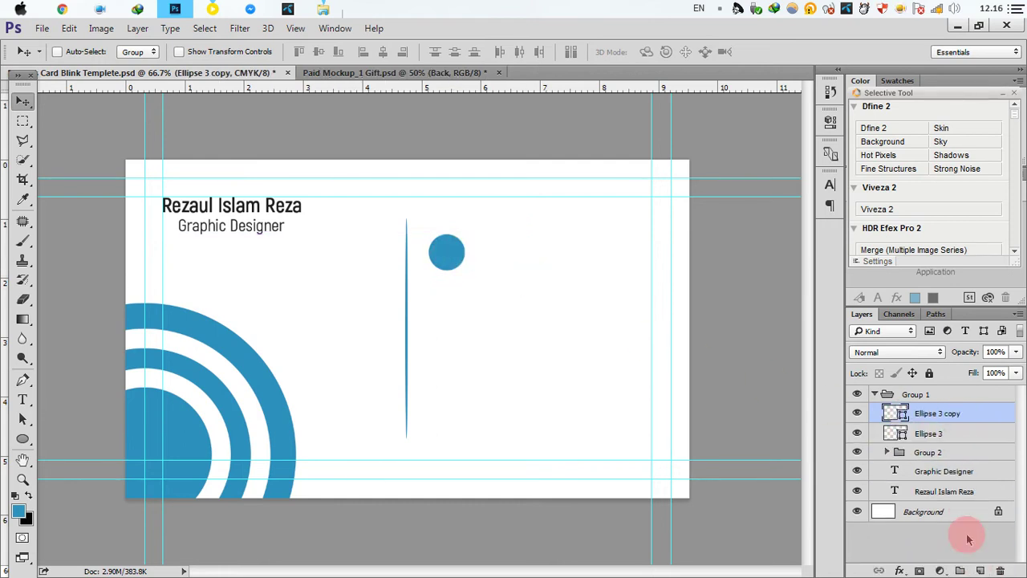
pyautogui.doubleClick(893, 414)
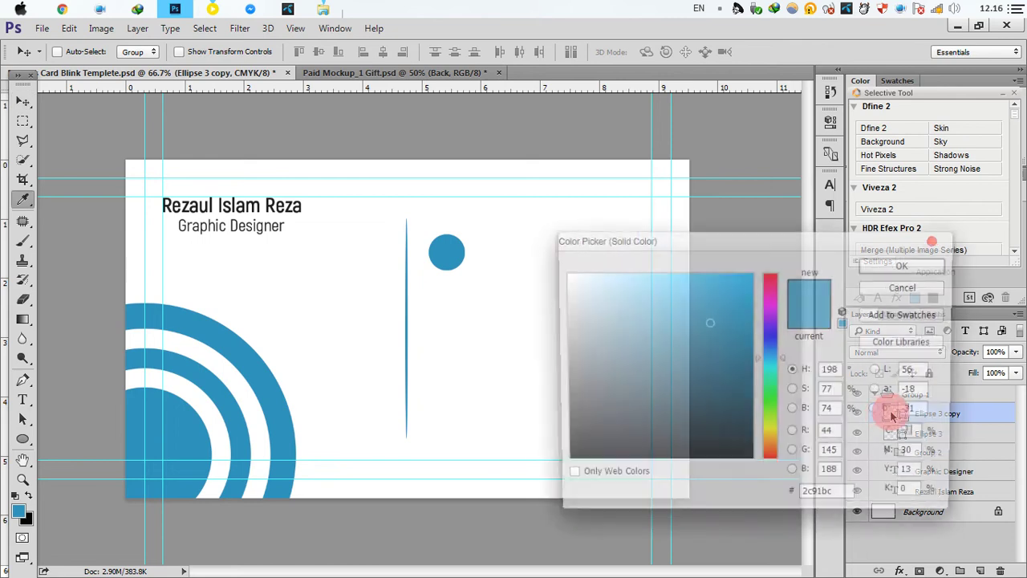
pyautogui.click(470, 345)
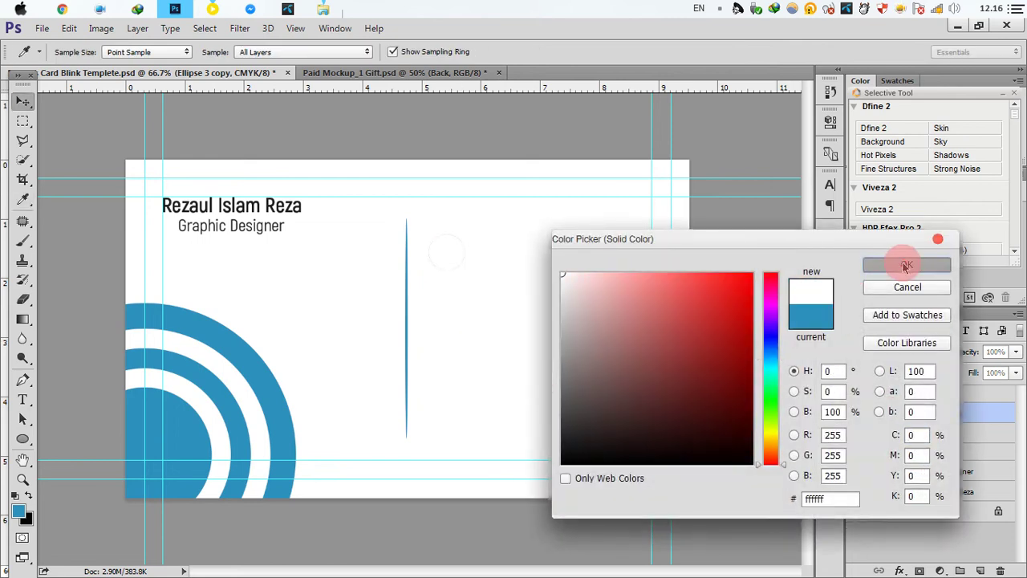
pyautogui.click(906, 266)
pyautogui.hotkey('ctrl', 't')
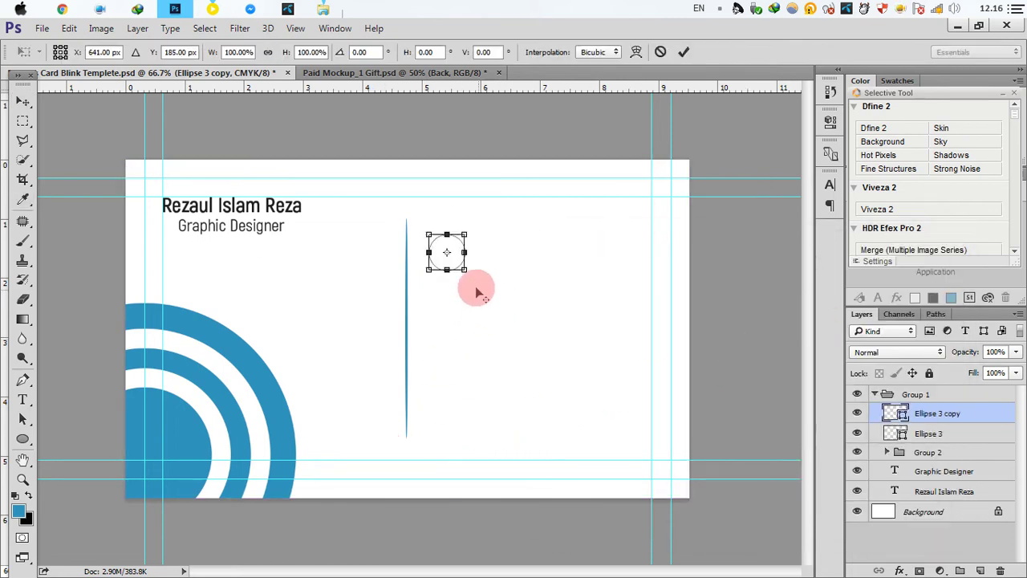
pyautogui.moveTo(463, 269); pyautogui.dragTo(462, 269)
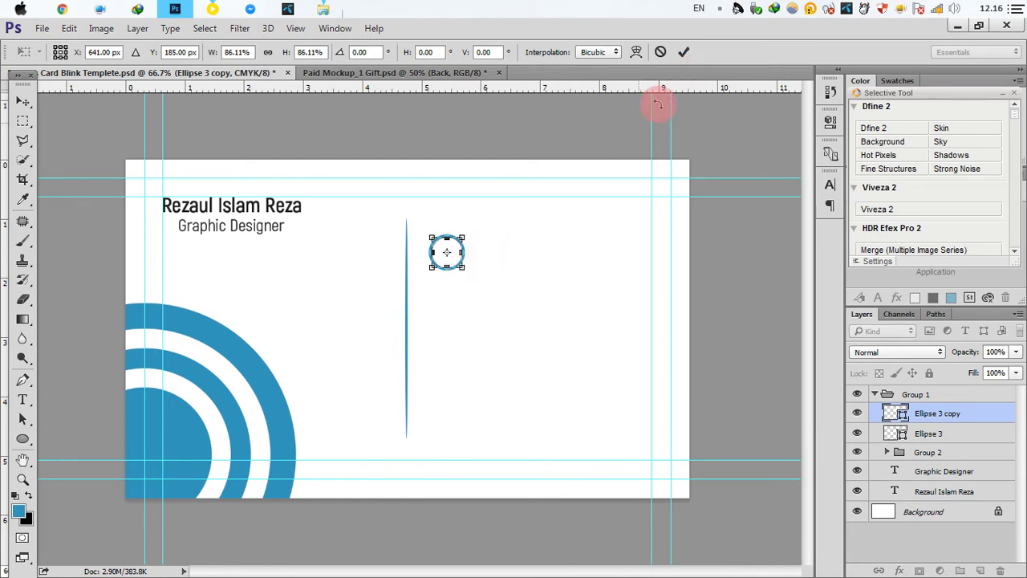
pyautogui.click(686, 52)
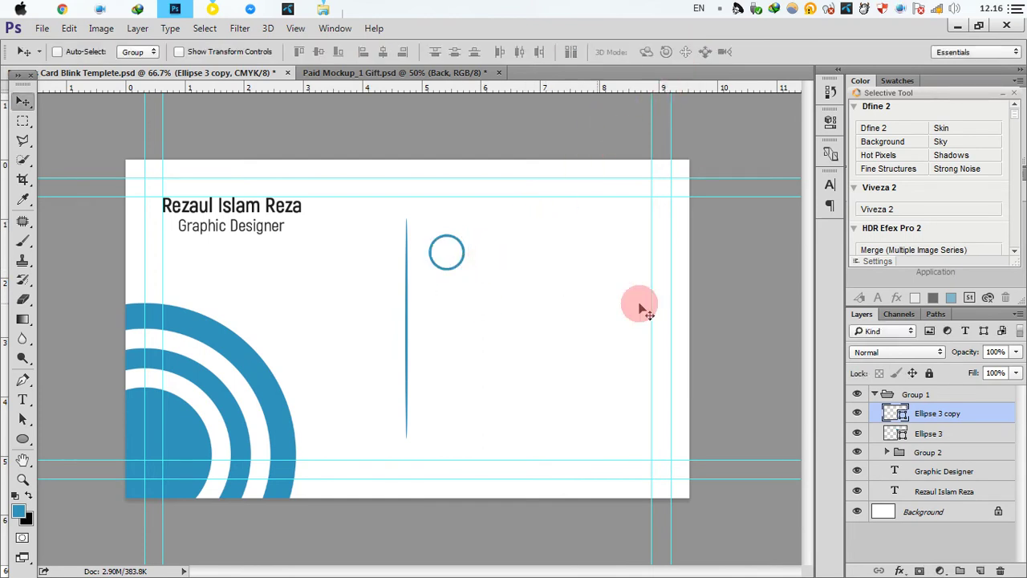
# - Group both circles as Group 3 and scale the ring down slightly
pyautogui.keyDown('shift'); pyautogui.click(928, 433); pyautogui.keyUp('shift')
pyautogui.hotkey('ctrl', 'g')
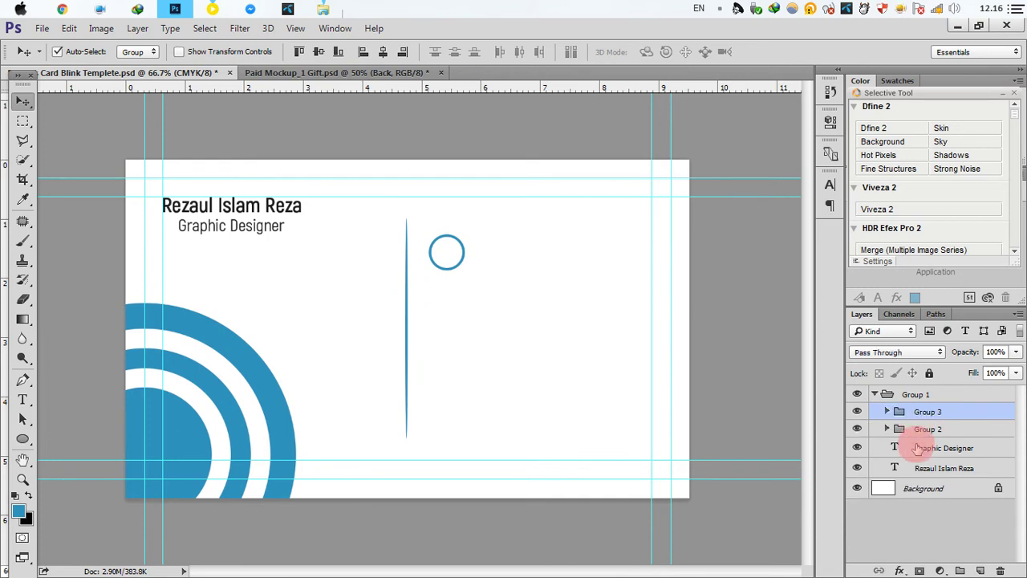
pyautogui.hotkey('ctrl', 't')
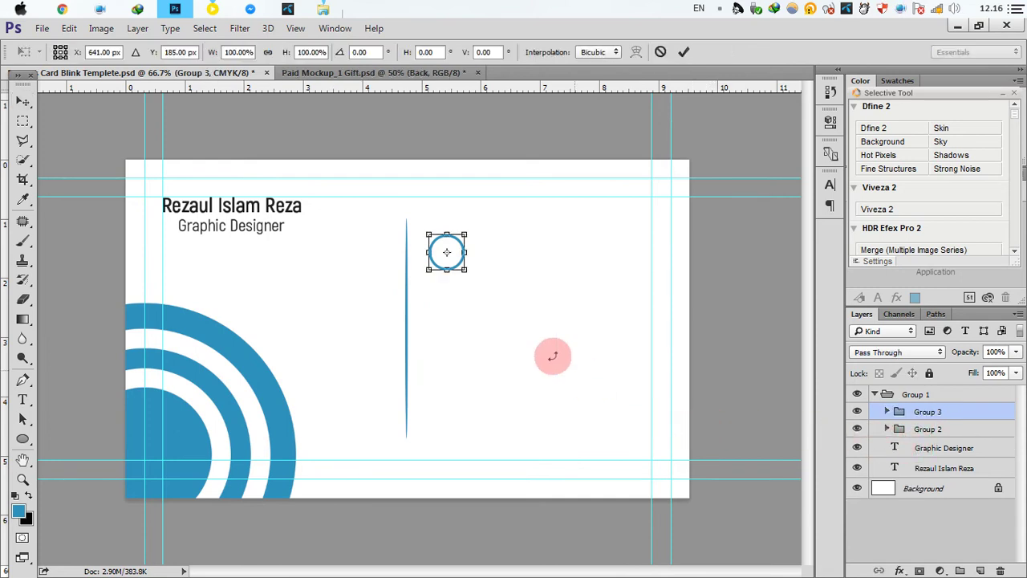
pyautogui.moveTo(464, 267); pyautogui.dragTo(467, 270)
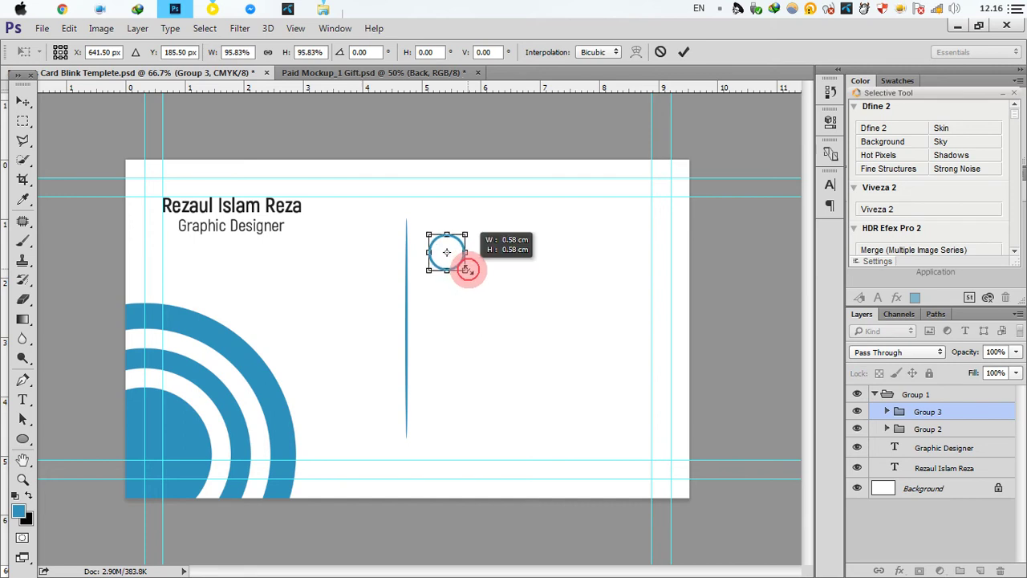
pyautogui.moveTo(466, 268)
pyautogui.mouseDown()
pyautogui.moveTo(450, 280)
pyautogui.moveTo(450, 250)
pyautogui.moveTo(454, 257)
pyautogui.mouseUp()
pyautogui.click(683, 51)
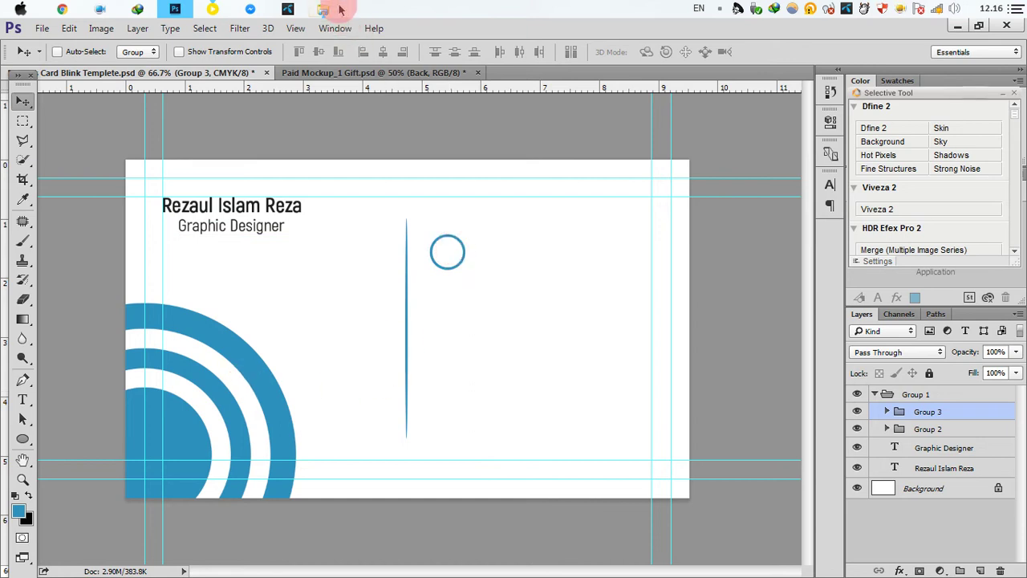
# - Find the black phone handset icon in the Business Card folder and drag it onto the card
pyautogui.moveTo(323, 9)
pyautogui.click(334, 32)
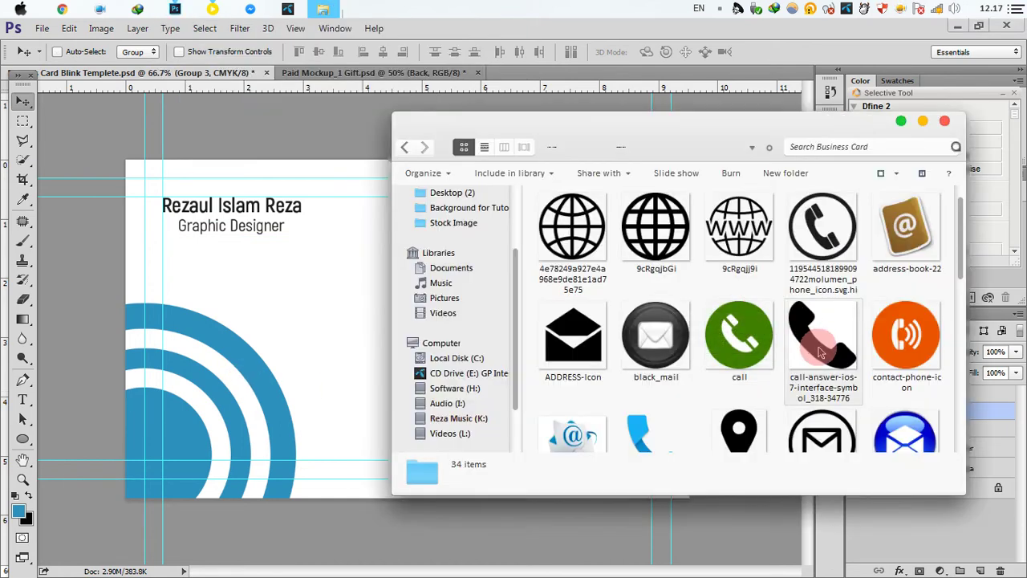
pyautogui.click(828, 352)
pyautogui.scroll(-2, 828, 367)
pyautogui.scroll(-3, 828, 368)
pyautogui.scroll(-3, 827, 368)
pyautogui.scroll(-2, 828, 368)
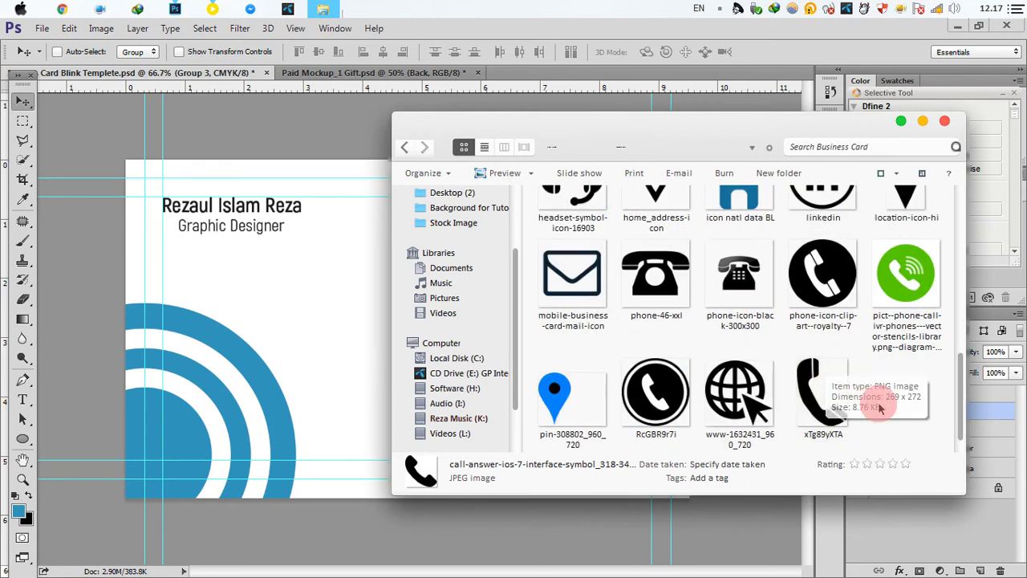
pyautogui.scroll(1, 843, 391)
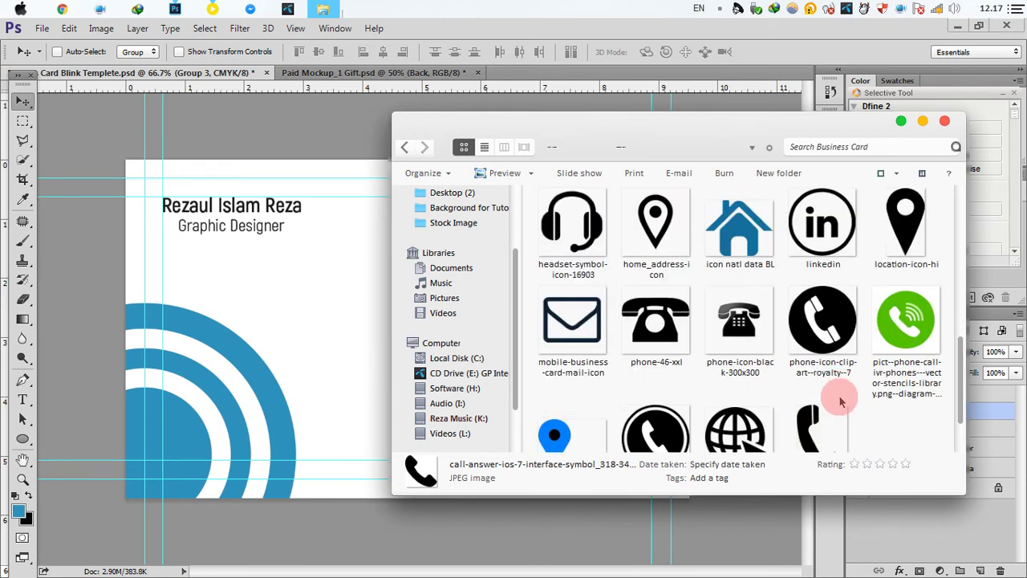
pyautogui.moveTo(841, 402); pyautogui.dragTo(318, 345)
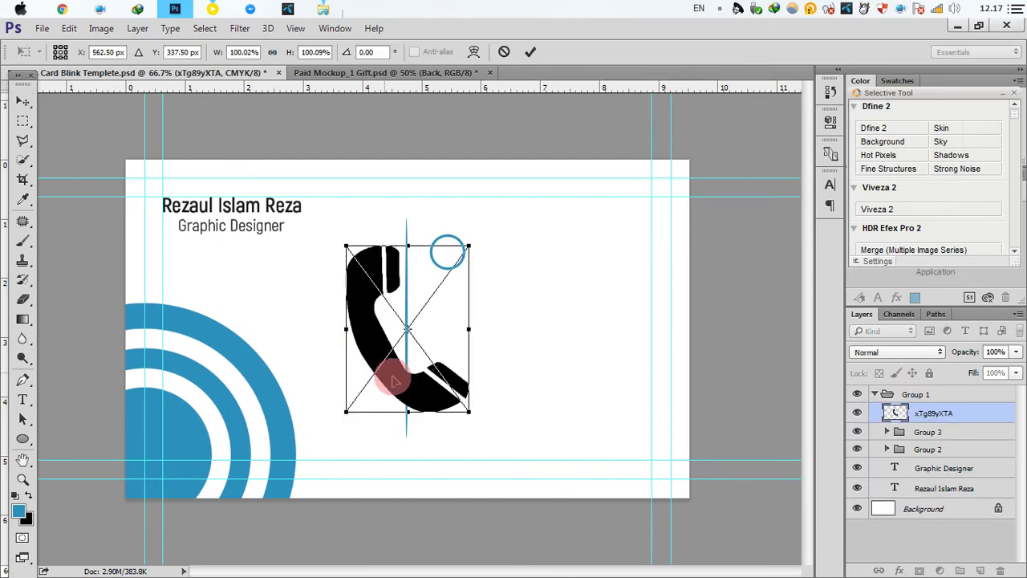
# - Shrink the placed phone image to about 15% and move it into the blue ring
pyautogui.moveTo(470, 411); pyautogui.dragTo(405, 353)
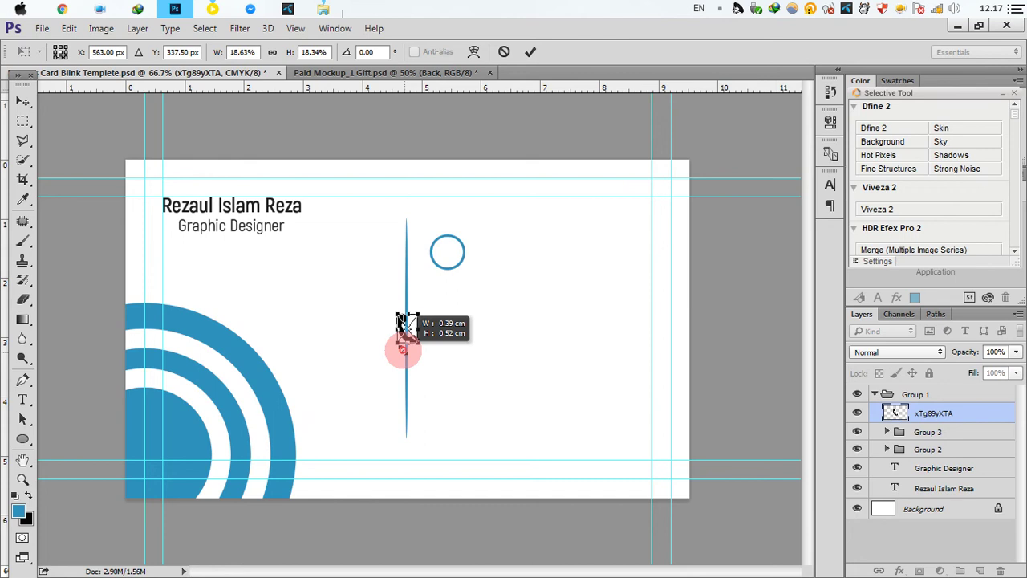
pyautogui.moveTo(404, 347); pyautogui.dragTo(401, 342)
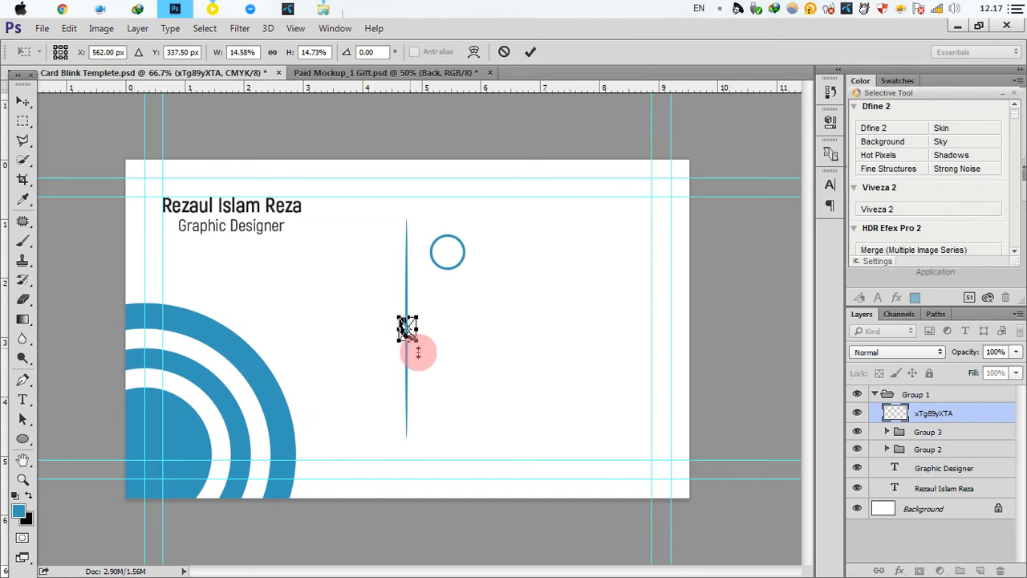
pyautogui.click(530, 55)
pyautogui.moveTo(425, 322); pyautogui.dragTo(465, 246)
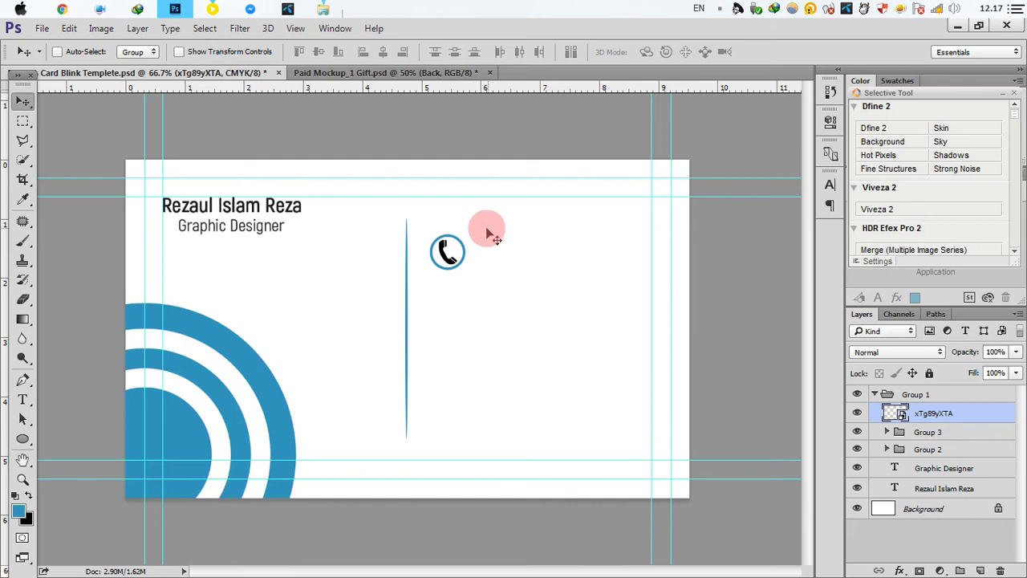
# - Refine the phone icon layer xTg89yXTA to about 13.4% scale inside the ring
pyautogui.scroll(1, 473, 234)
pyautogui.scroll(1, 450, 223)
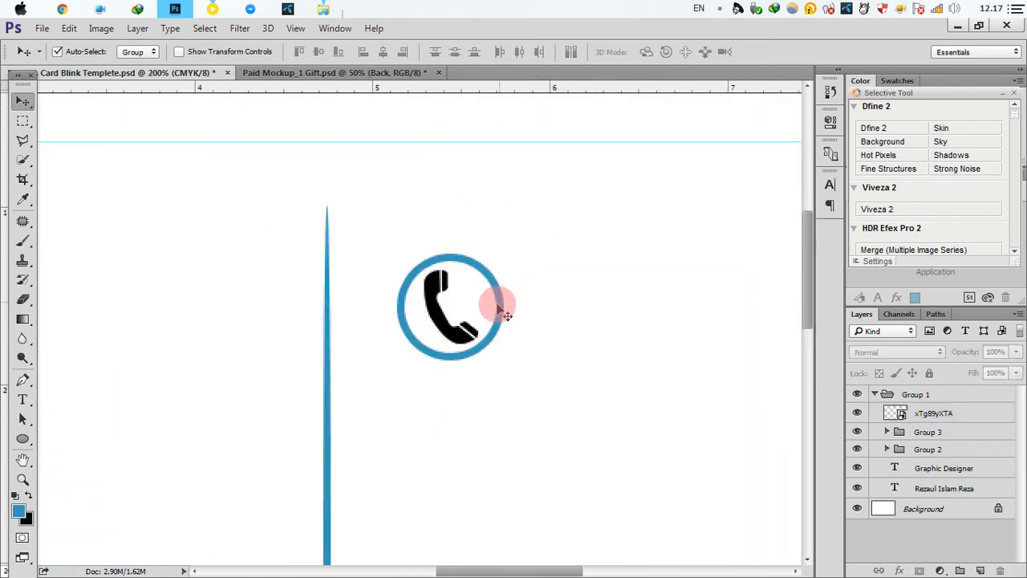
pyautogui.press('ctrl')
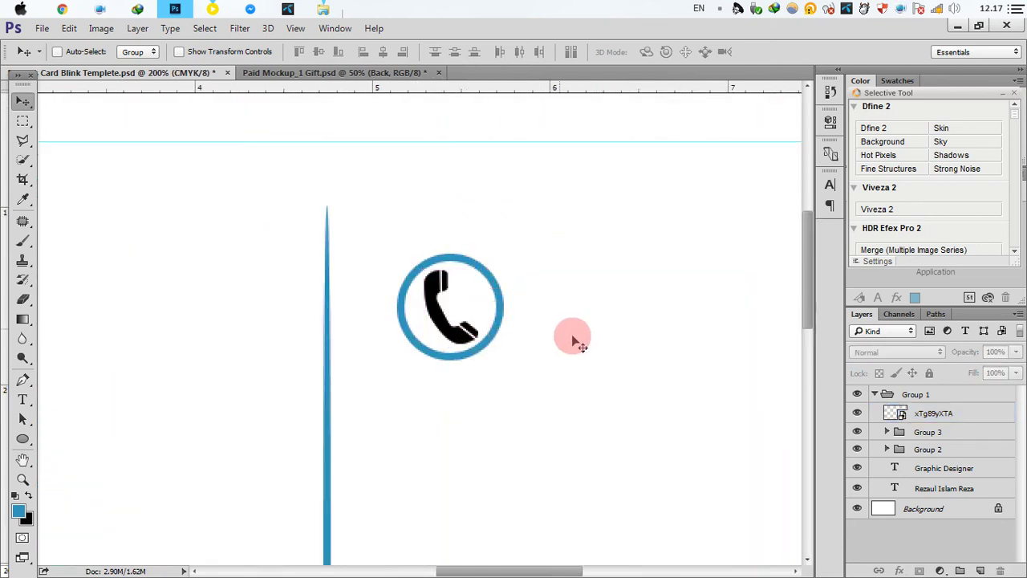
pyautogui.click(939, 413)
pyautogui.hotkey('ctrl', 't')
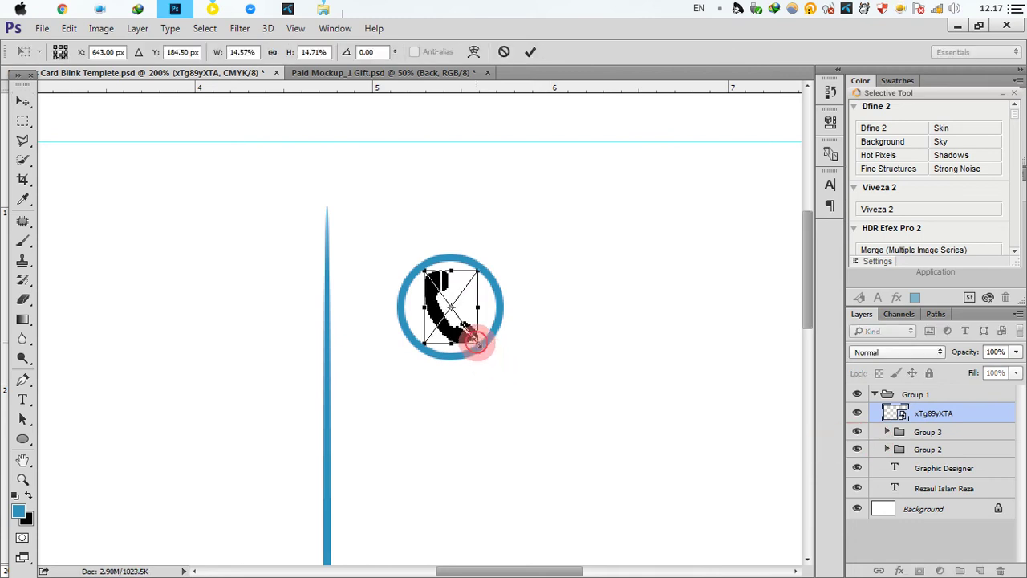
pyautogui.moveTo(476, 341); pyautogui.dragTo(474, 339)
pyautogui.click(529, 52)
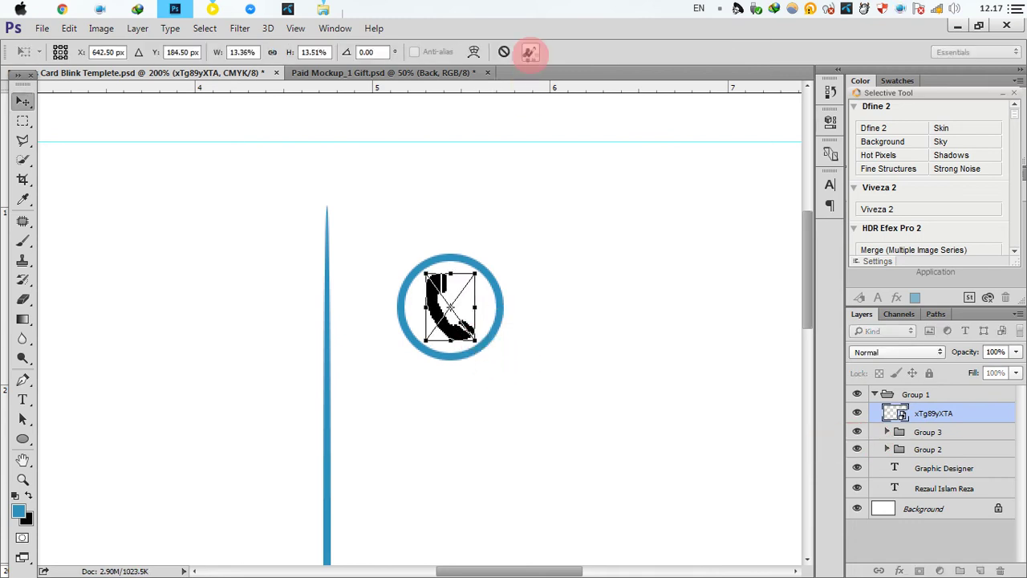
pyautogui.keyDown('ctrl'); pyautogui.keyDown('alt'); pyautogui.click(573, 288); pyautogui.keyUp('alt'); pyautogui.keyUp('ctrl')
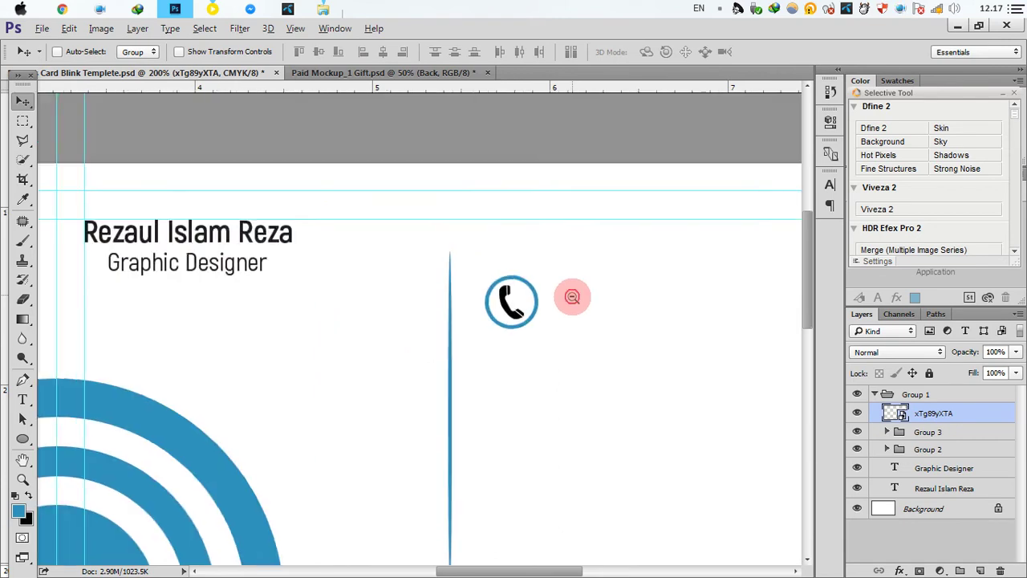
pyautogui.keyDown('ctrl'); pyautogui.keyDown('alt'); pyautogui.click(573, 288); pyautogui.keyUp('alt'); pyautogui.keyUp('ctrl')
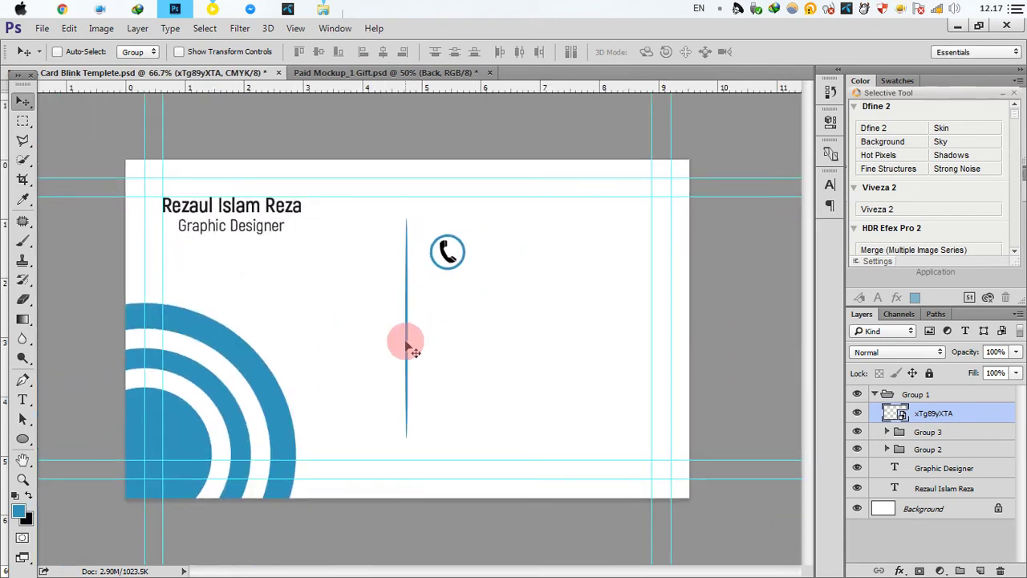
# - Group the phone icon layer together with Group 3 into Group 4
pyautogui.press('ctrl')
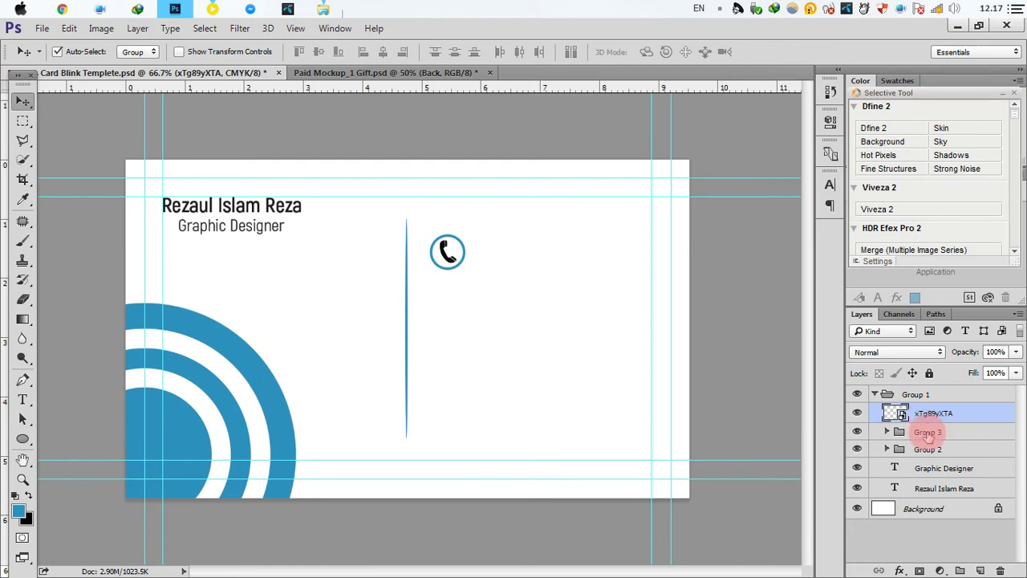
pyautogui.click(857, 431)
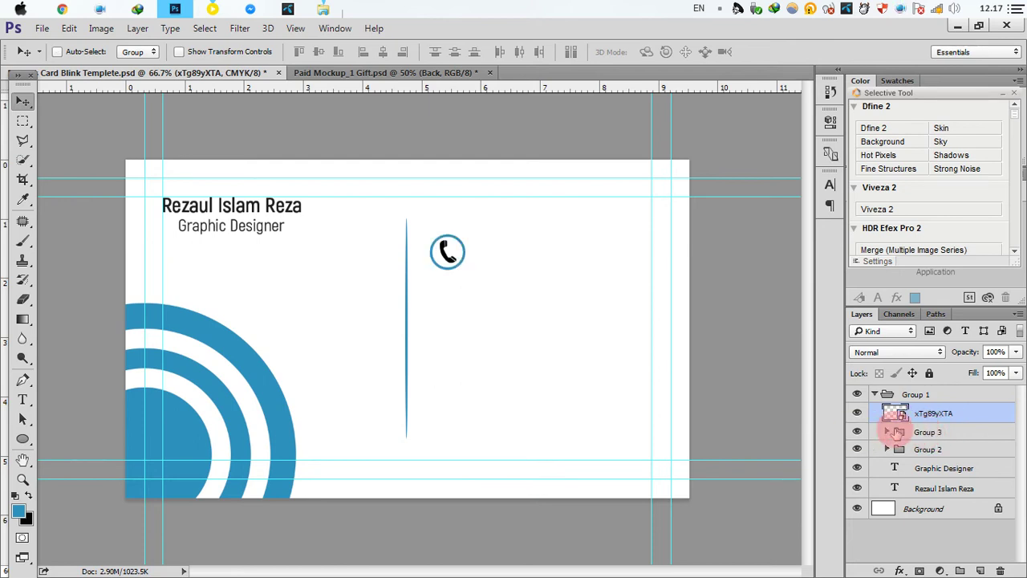
pyautogui.keyDown('ctrl'); pyautogui.click(930, 434); pyautogui.keyUp('ctrl')
pyautogui.hotkey('ctrl', 'g')
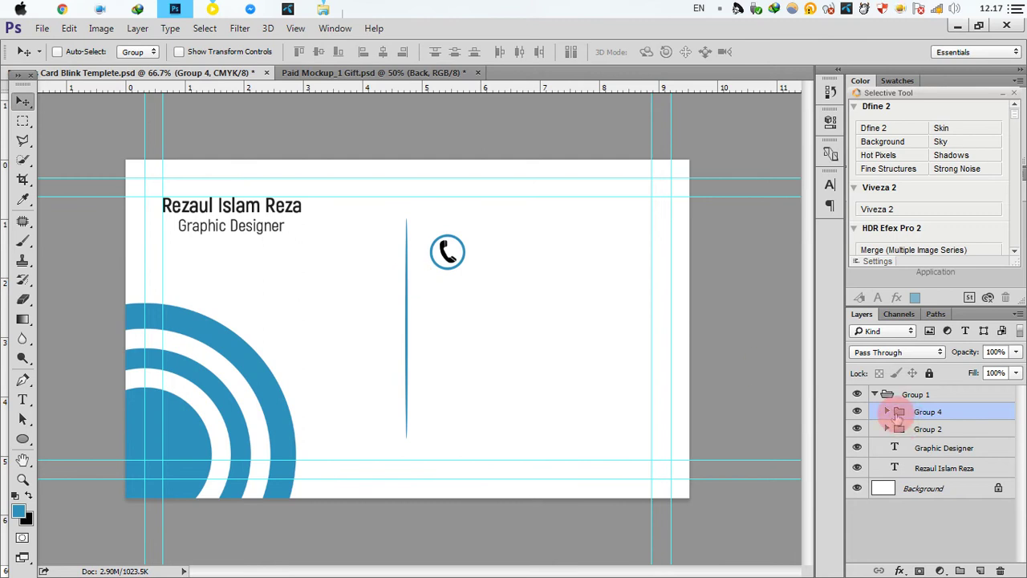
# - Expand Group 4 and Group 3 and select the Ellipse 3 circle layer
pyautogui.click(889, 412)
pyautogui.click(913, 431)
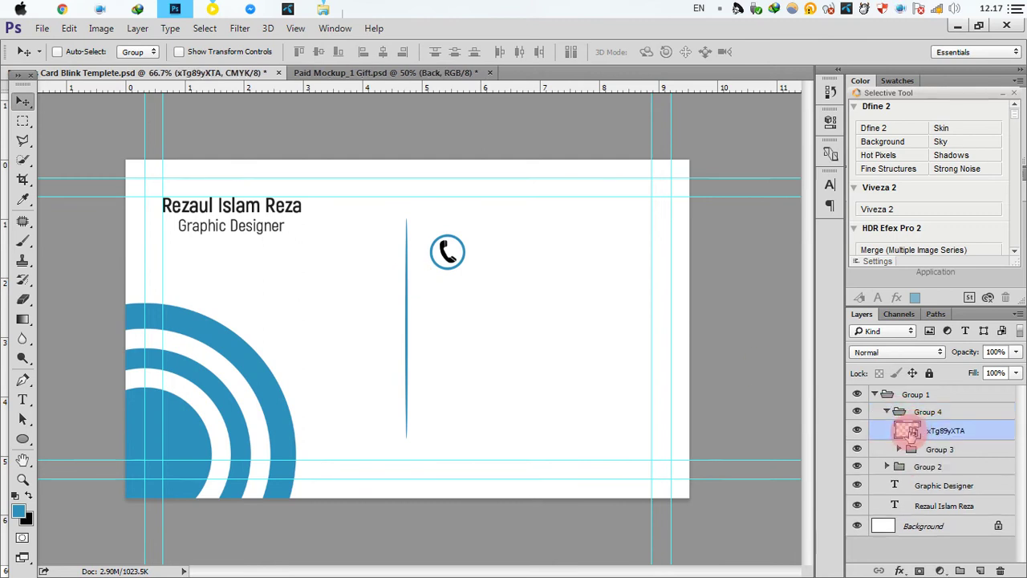
pyautogui.click(899, 450)
pyautogui.click(919, 469)
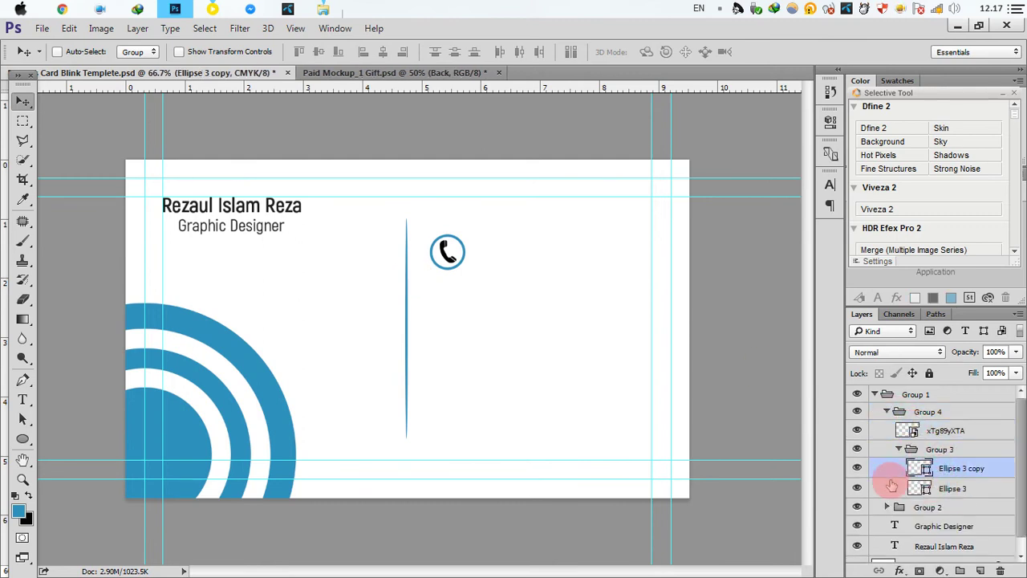
pyautogui.click(923, 490)
pyautogui.click(858, 489)
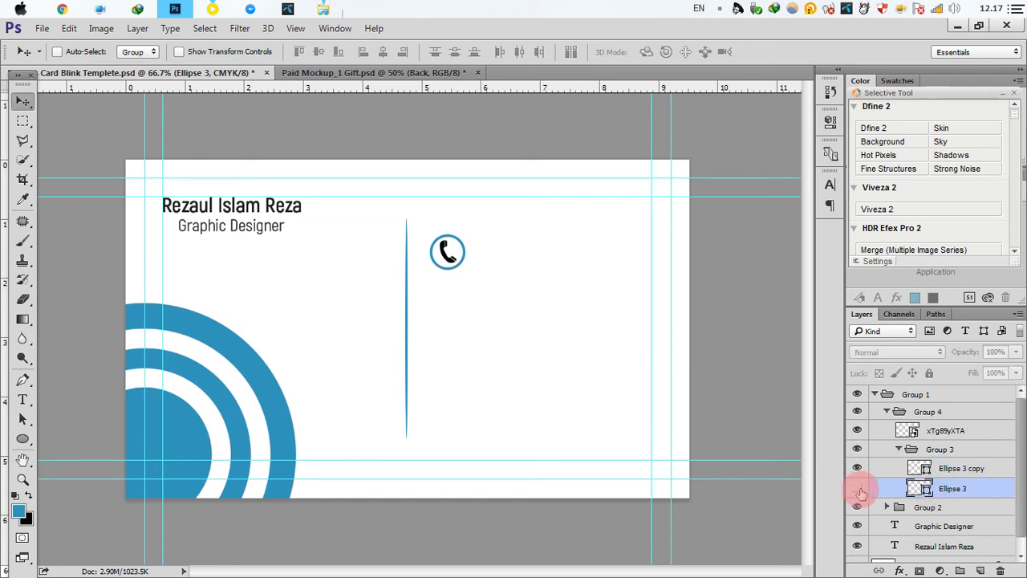
pyautogui.click(860, 490)
# - Duplicate Ellipse 3, place the copy above Ellipse 3 copy, and scale it to about 75%
pyautogui.moveTo(928, 487); pyautogui.dragTo(993, 570)
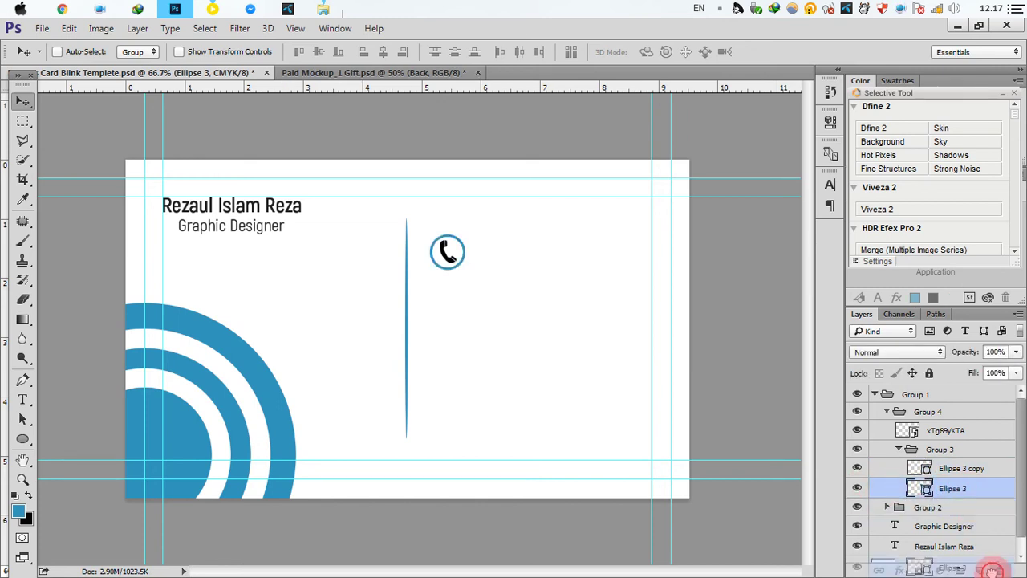
pyautogui.scroll(-1, 964, 476)
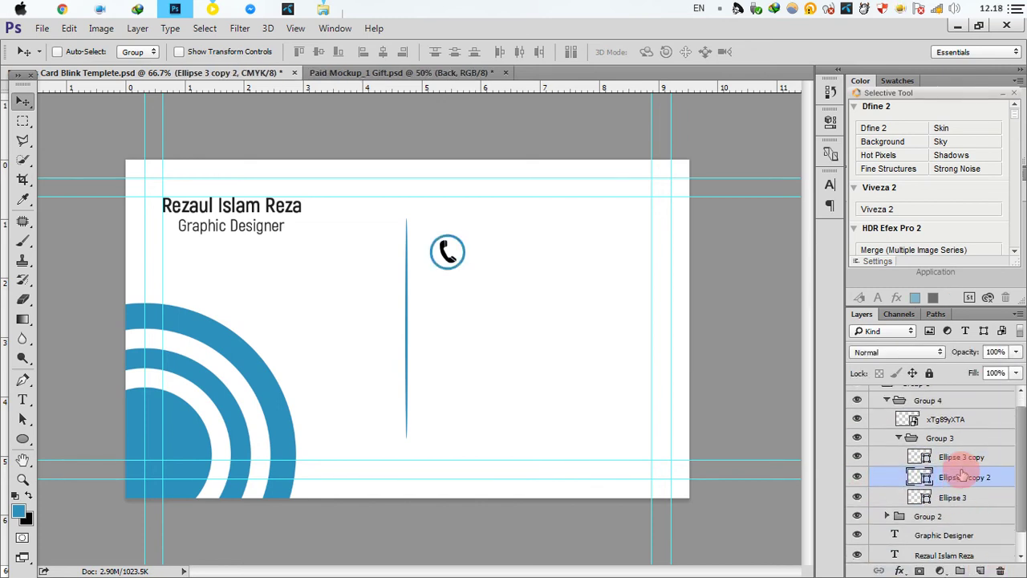
pyautogui.moveTo(961, 477); pyautogui.dragTo(958, 455)
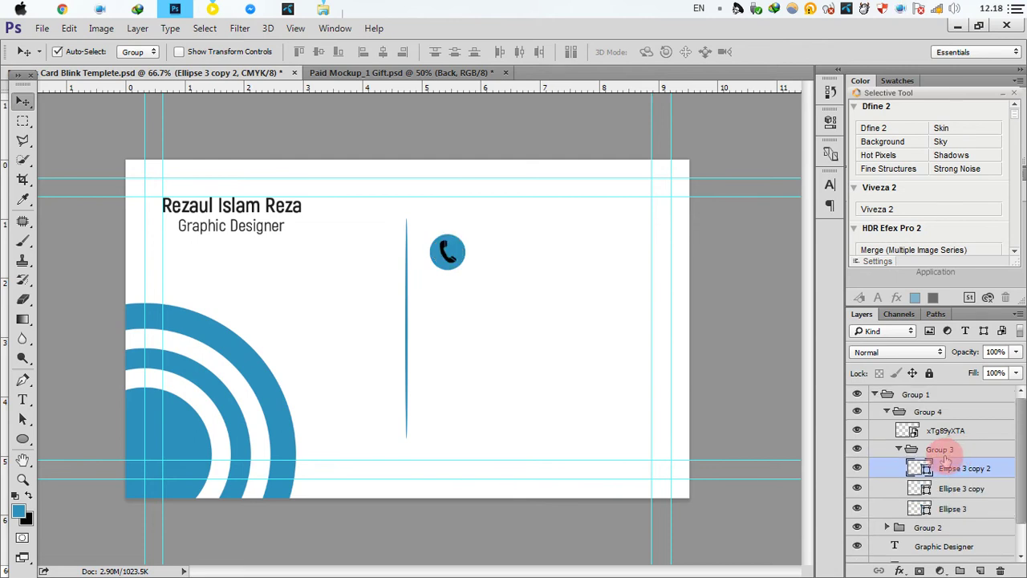
pyautogui.hotkey('ctrl', 't')
pyautogui.moveTo(464, 268); pyautogui.dragTo(462, 266)
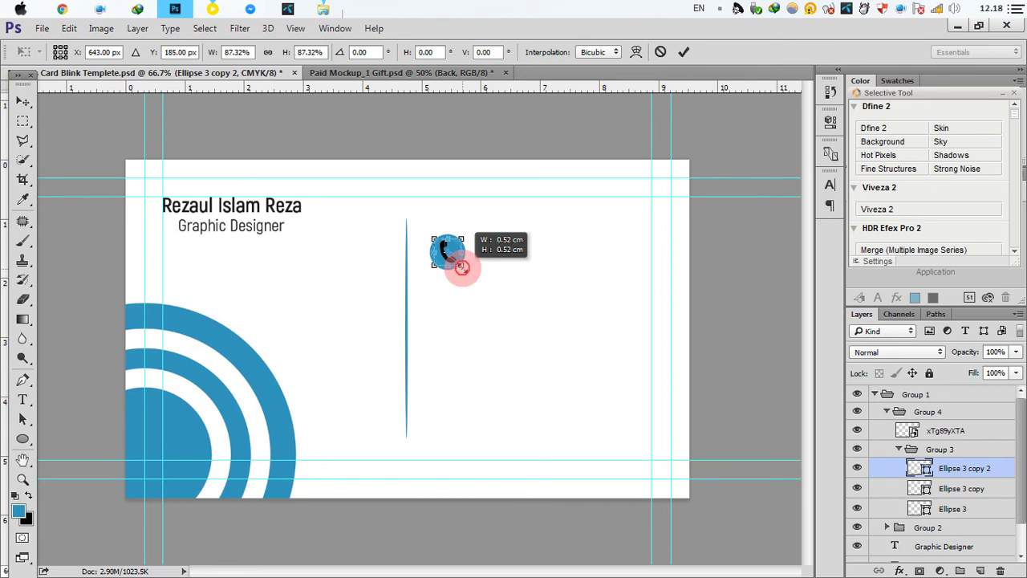
pyautogui.click(684, 53)
# - Shrink the phone icon to about 11.3% and open its xTg89yXTA.png source image
pyautogui.keyDown('ctrl'); pyautogui.click(447, 200); pyautogui.keyUp('ctrl')
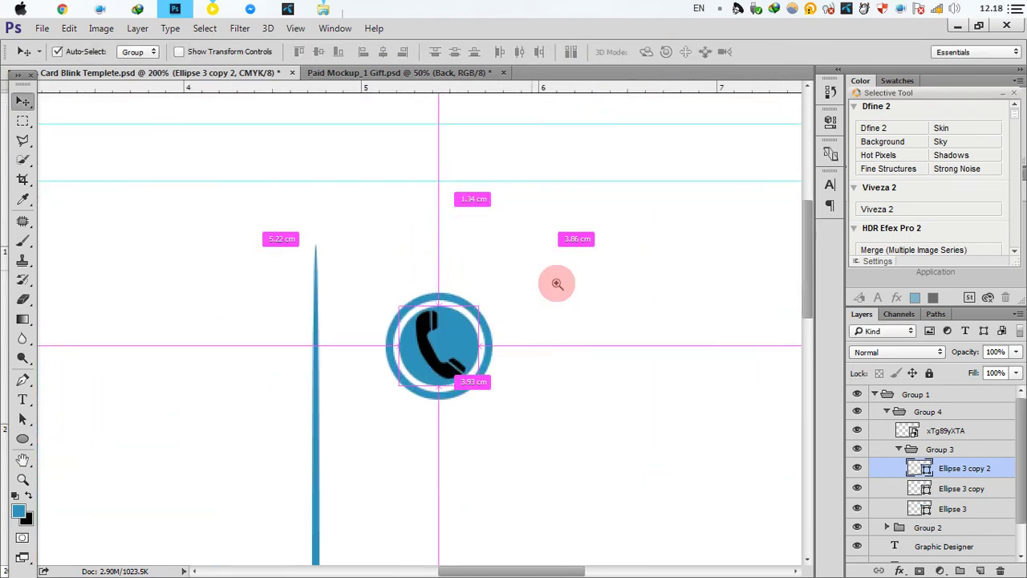
pyautogui.click(919, 433)
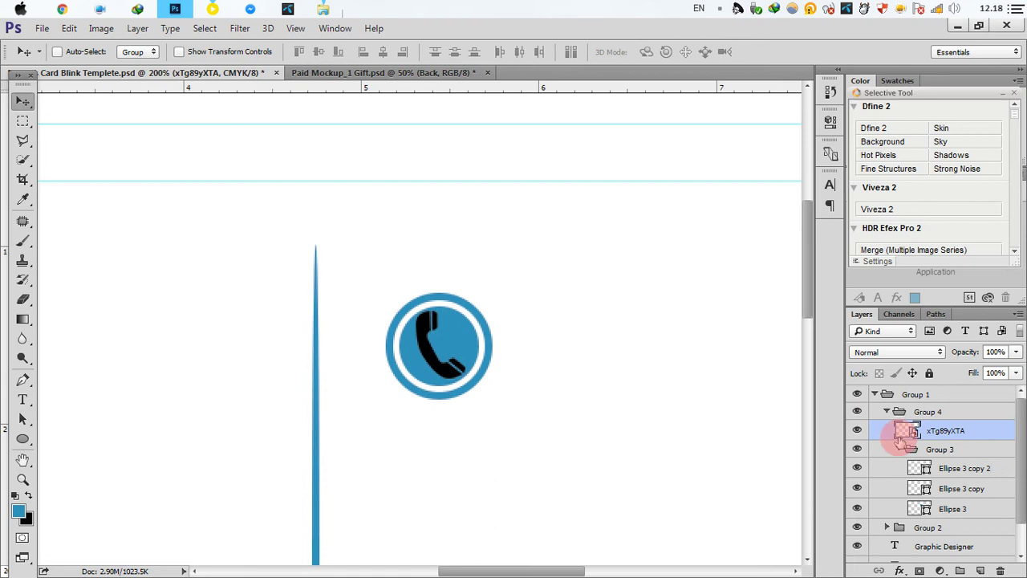
pyautogui.keyDown('ctrl'); pyautogui.click(739, 446); pyautogui.keyUp('ctrl')
pyautogui.hotkey('ctrl', 't')
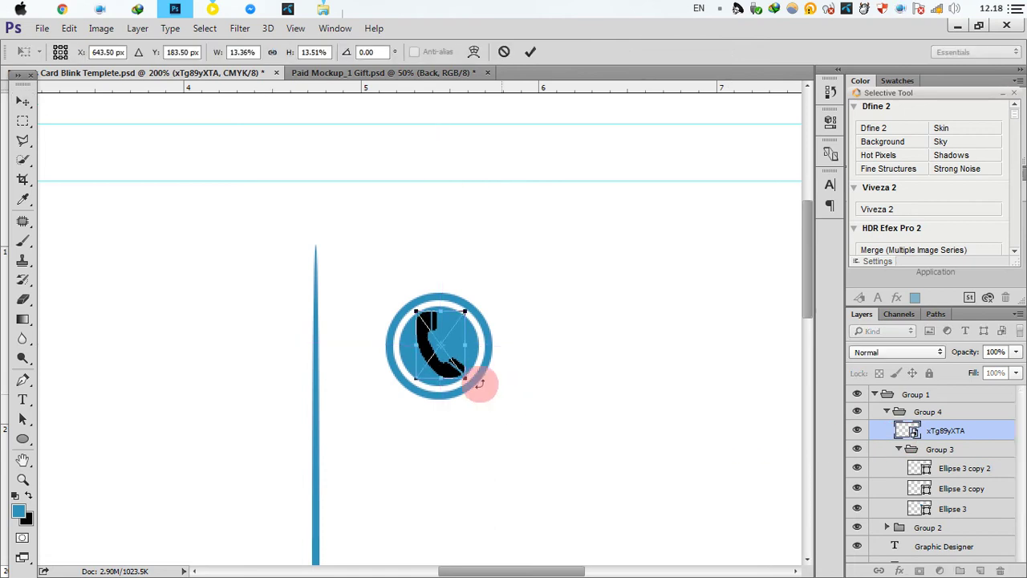
pyautogui.moveTo(465, 379); pyautogui.dragTo(459, 370)
pyautogui.click(531, 53)
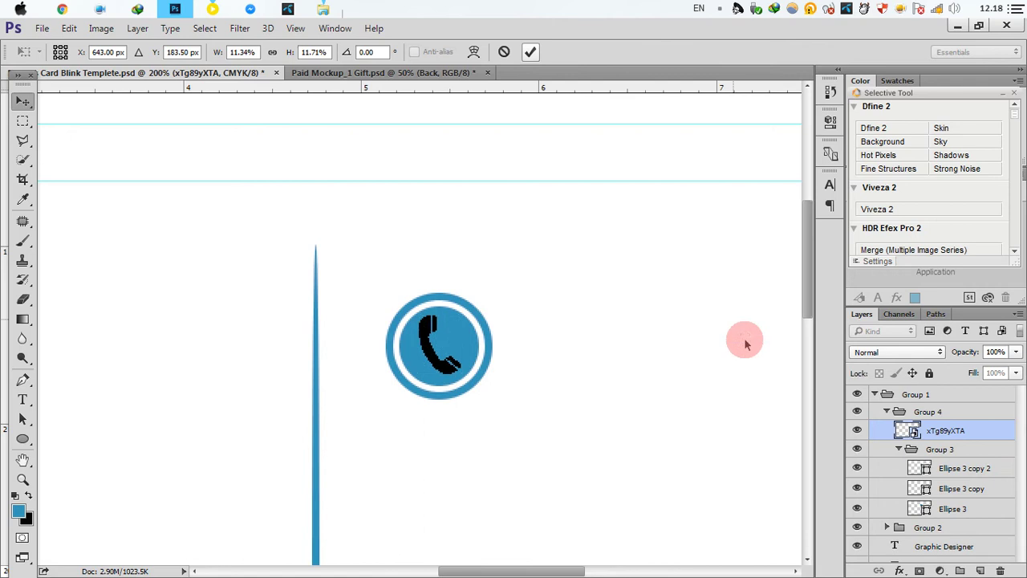
pyautogui.doubleClick(907, 431)
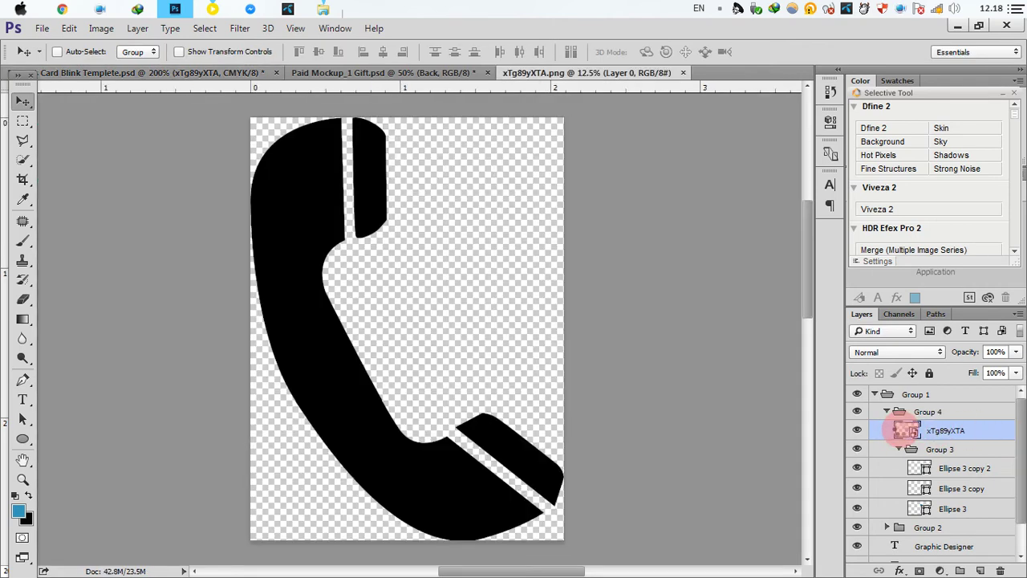
# - Set Hue/Saturation Lightness to +100 on the phone PNG, then close and save it
pyautogui.click(101, 28)
pyautogui.moveTo(122, 65)
pyautogui.click(294, 139)
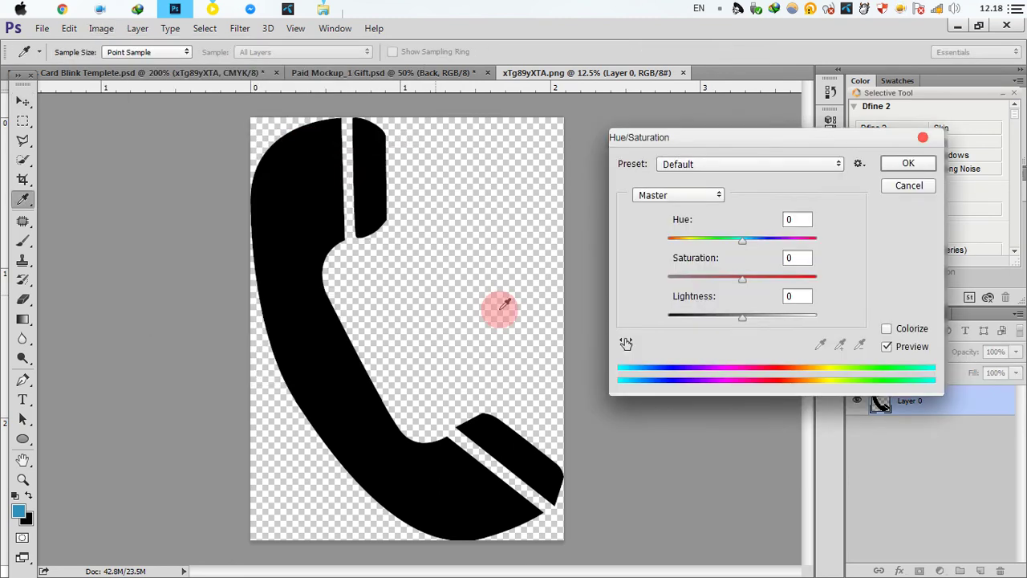
pyautogui.moveTo(743, 317); pyautogui.dragTo(818, 317)
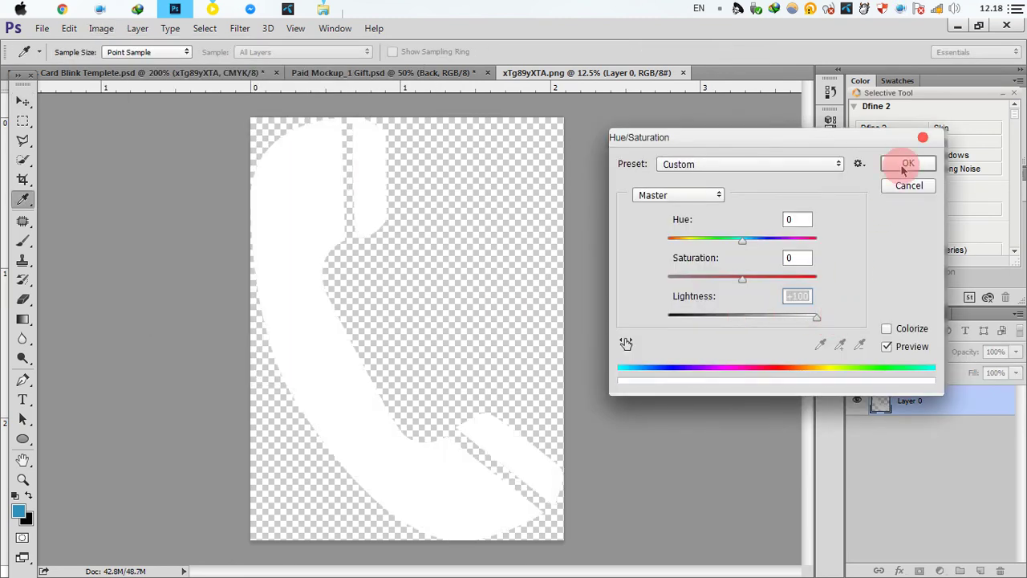
pyautogui.click(908, 164)
pyautogui.click(688, 74)
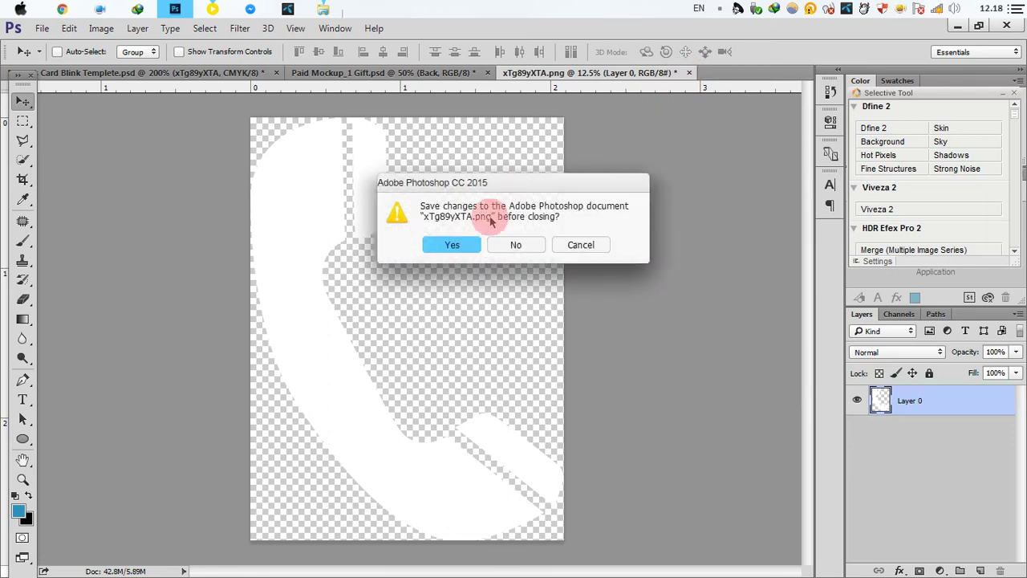
pyautogui.click(443, 245)
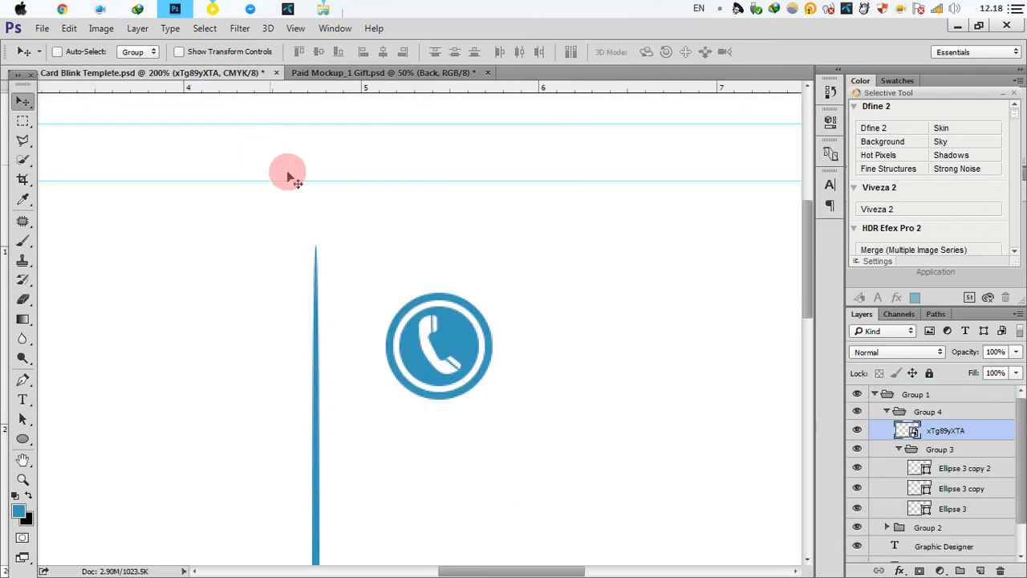
pyautogui.keyDown('ctrl'); pyautogui.keyDown('alt'); pyautogui.click(365, 266); pyautogui.keyUp('alt'); pyautogui.keyUp('ctrl')
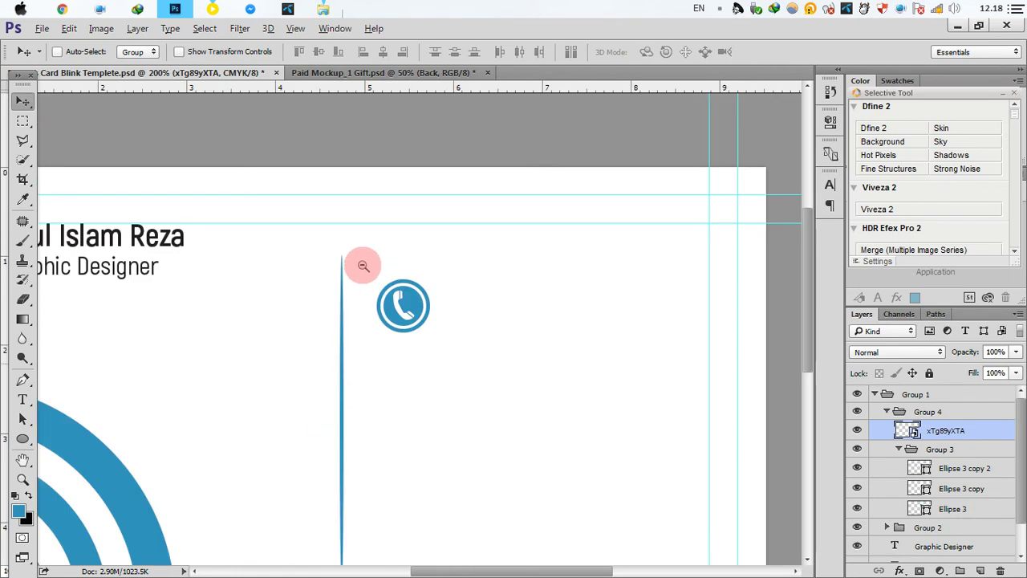
# - Rename the phone group Group 4 to Call
pyautogui.keyDown('ctrl'); pyautogui.keyDown('alt'); pyautogui.click(360, 266); pyautogui.keyUp('alt'); pyautogui.keyUp('ctrl')
pyautogui.keyDown('ctrl'); pyautogui.keyDown('alt'); pyautogui.click(394, 269); pyautogui.keyUp('alt'); pyautogui.keyUp('ctrl')
pyautogui.keyDown('ctrl'); pyautogui.click(411, 263); pyautogui.keyUp('ctrl')
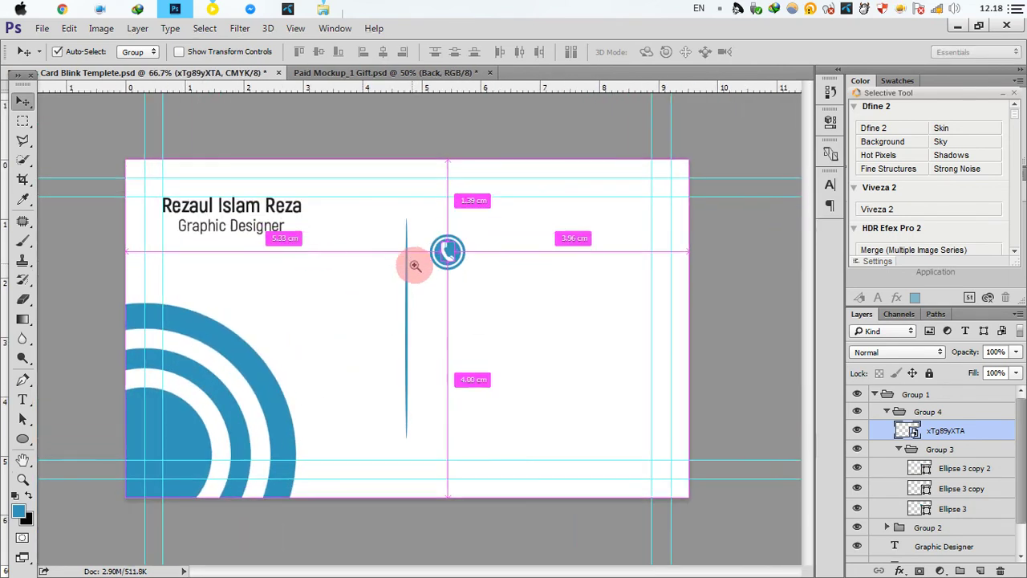
pyautogui.click(887, 411)
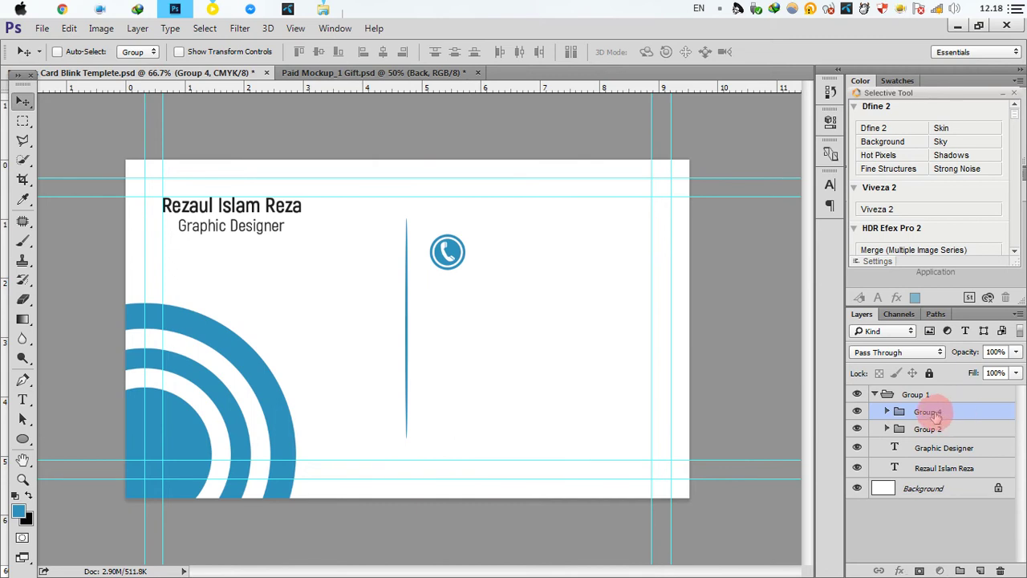
pyautogui.click(941, 411)
pyautogui.write('Call')
pyautogui.click(951, 452)
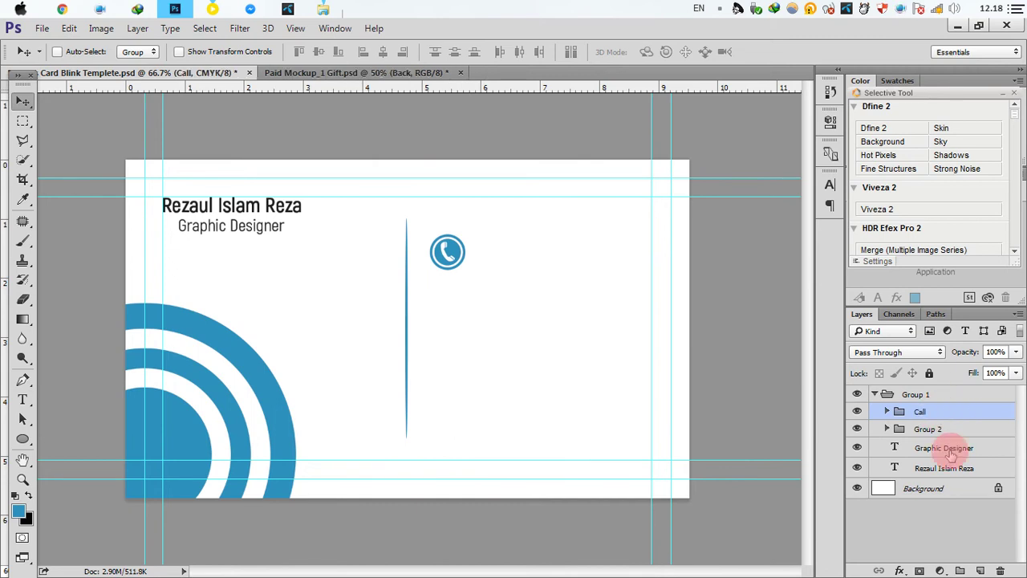
# - Duplicate the Call group 0.86 cm lower and delete the phone layer from the copy
pyautogui.moveTo(961, 411); pyautogui.dragTo(980, 571)
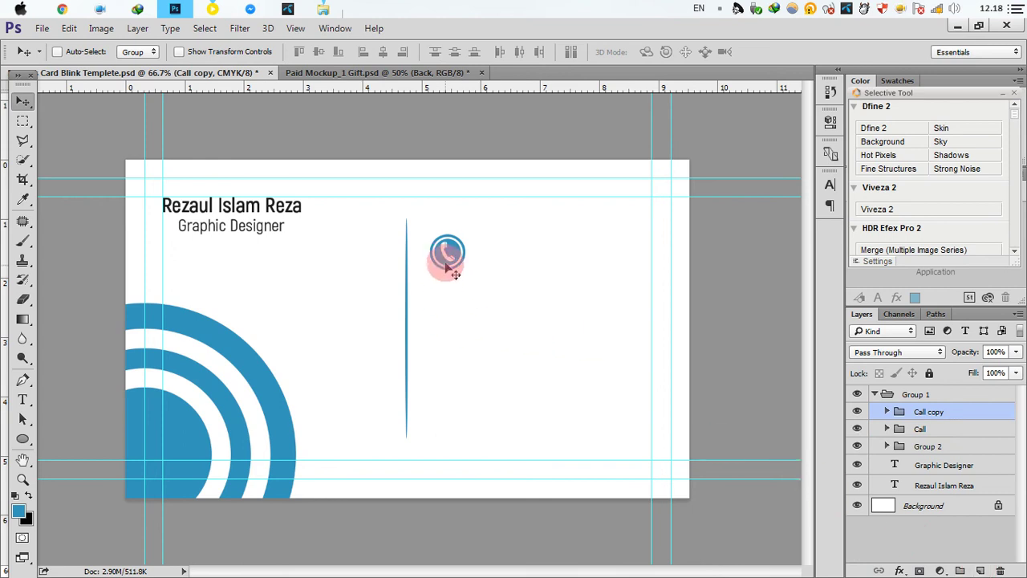
pyautogui.moveTo(446, 254); pyautogui.dragTo(444, 306)
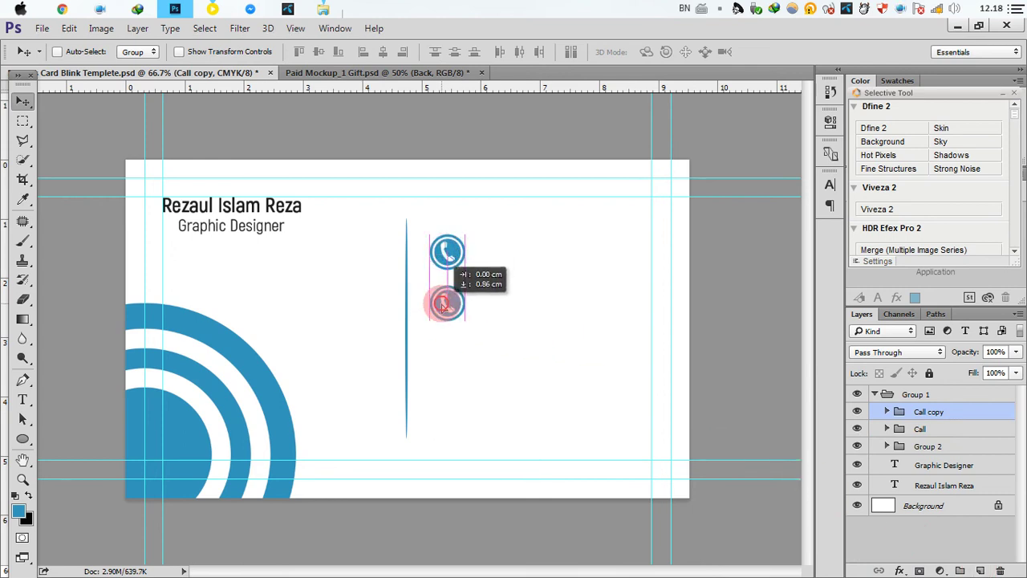
pyautogui.moveTo(444, 306); pyautogui.dragTo(445, 307)
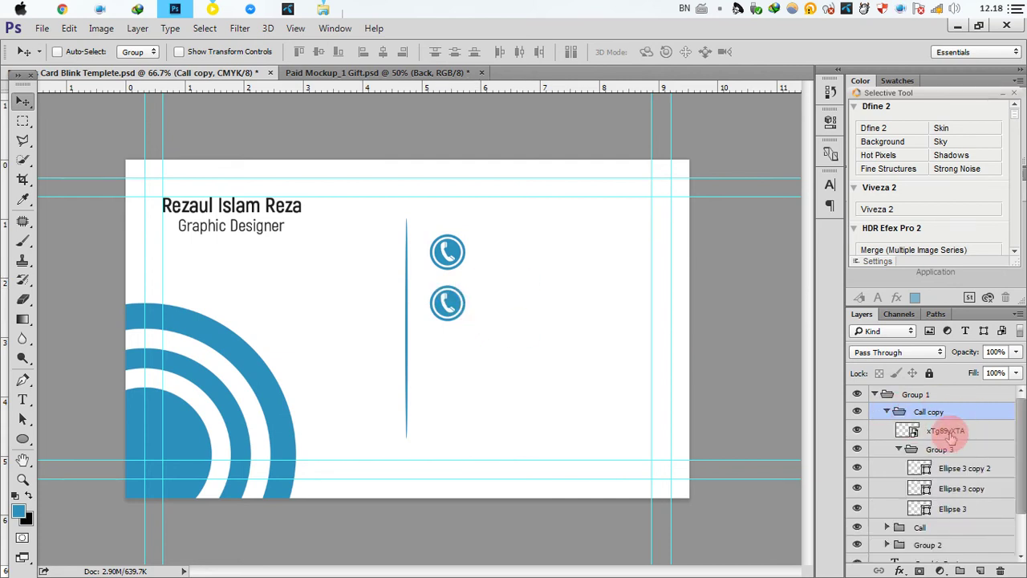
pyautogui.moveTo(950, 432); pyautogui.dragTo(1000, 570)
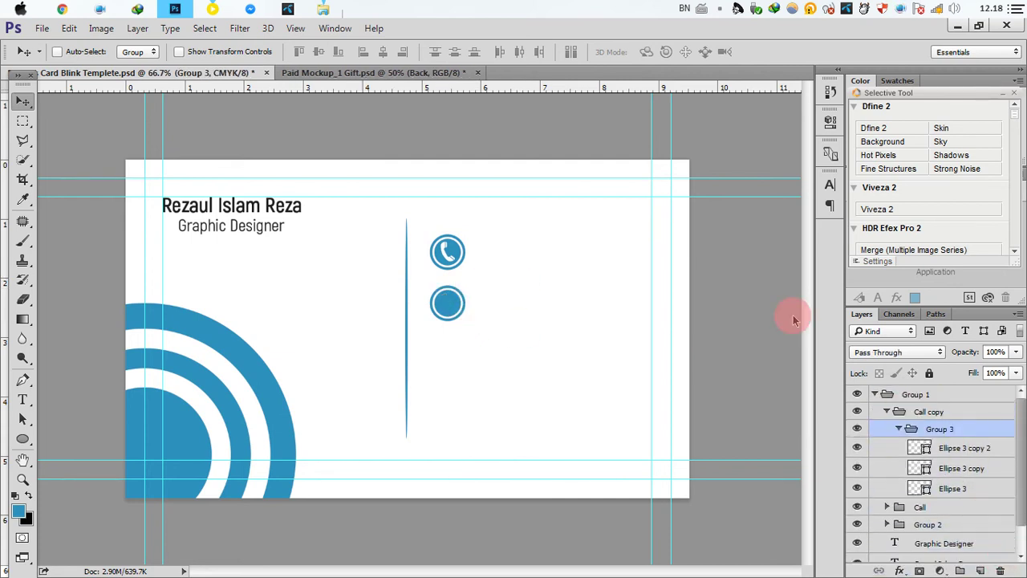
# - Locate mobile-business-card-mail-icon in the Business Card folder in Explorer
pyautogui.moveTo(323, 8)
pyautogui.click(401, 97)
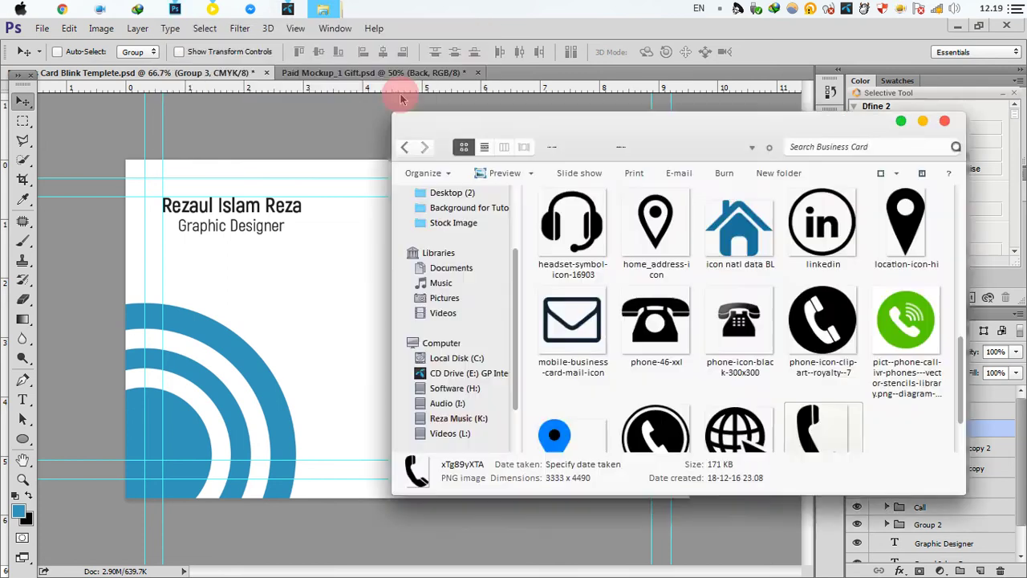
pyautogui.click(620, 345)
pyautogui.scroll(2, 689, 331)
pyautogui.scroll(2, 690, 333)
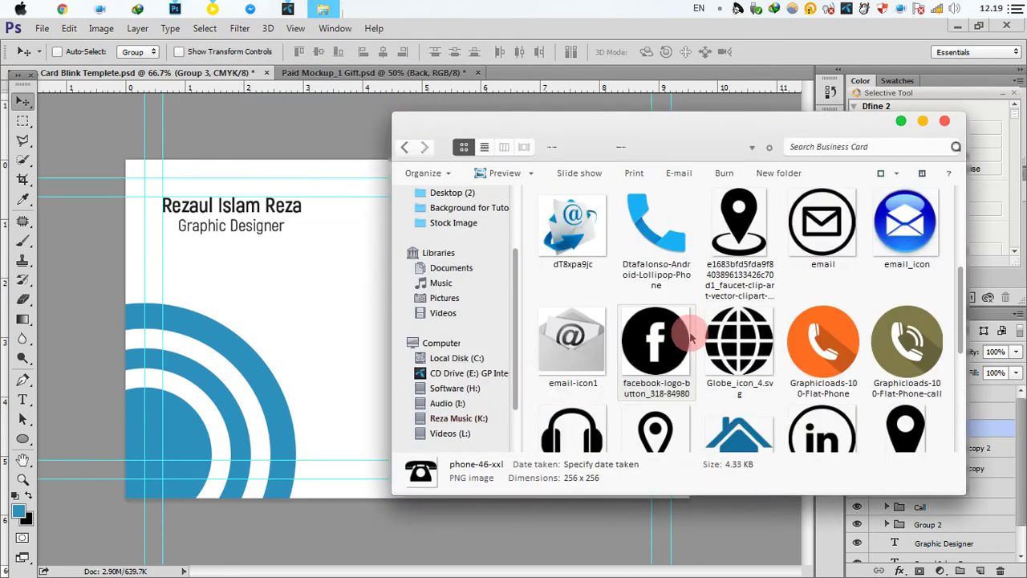
pyautogui.scroll(3, 690, 333)
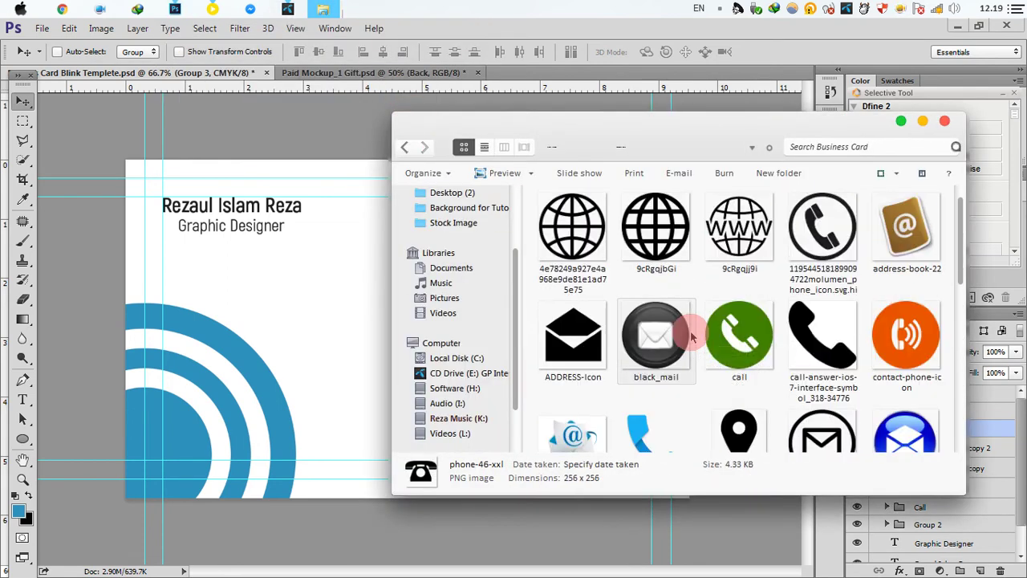
pyautogui.scroll(-1, 692, 337)
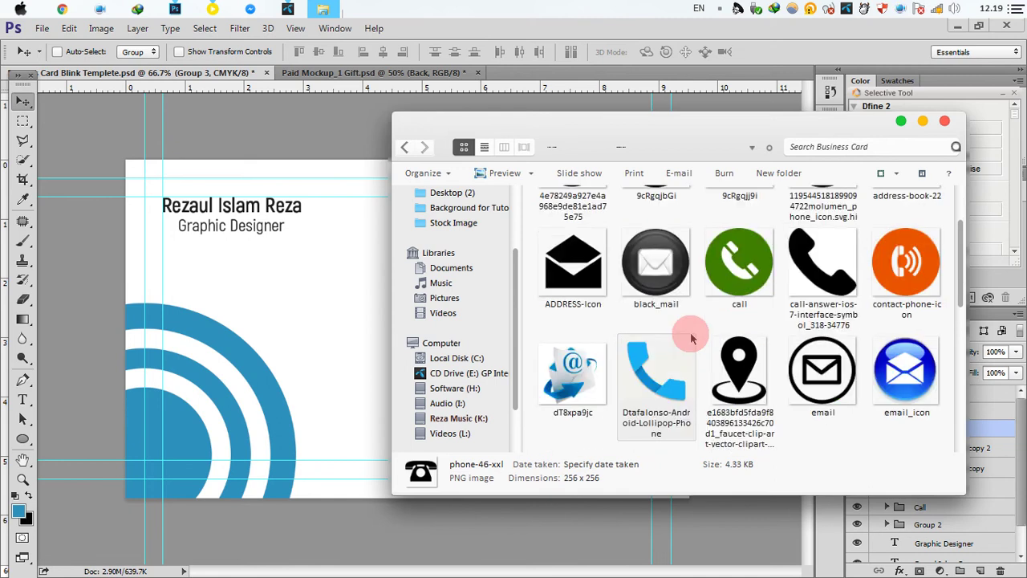
pyautogui.scroll(-4, 692, 337)
pyautogui.scroll(1, 691, 337)
pyautogui.scroll(-1, 692, 337)
pyautogui.scroll(-3, 690, 337)
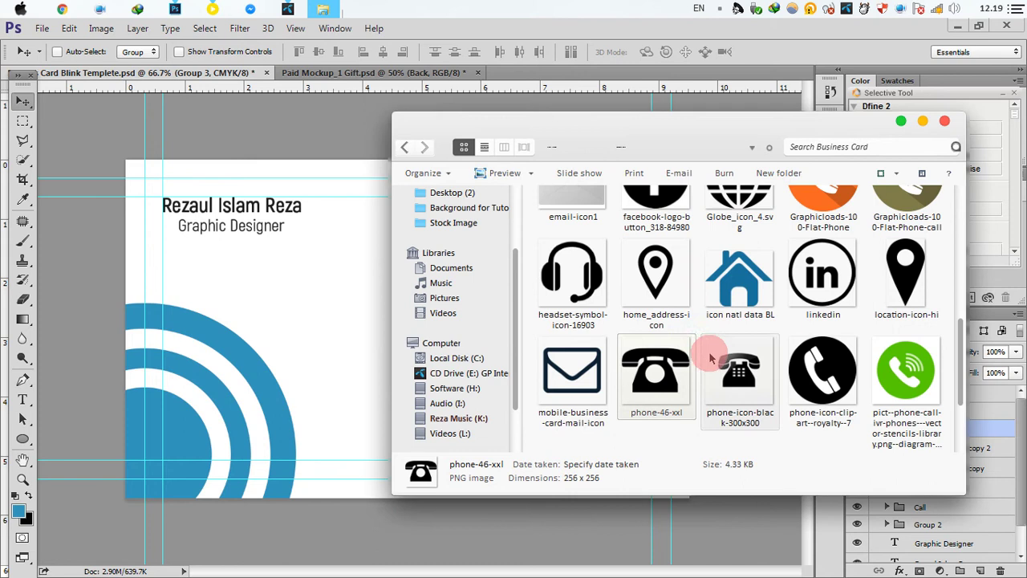
pyautogui.scroll(-1, 710, 355)
# - Place the mail envelope icon onto the card and shrink it to 2.88%
pyautogui.click(812, 368)
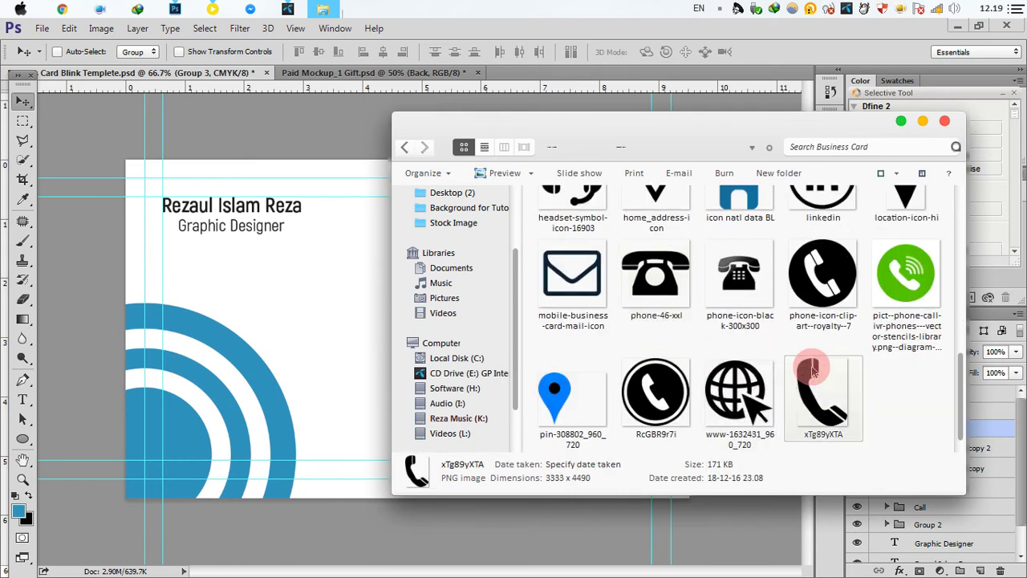
pyautogui.moveTo(562, 305); pyautogui.dragTo(424, 314)
pyautogui.moveTo(575, 496); pyautogui.dragTo(428, 333)
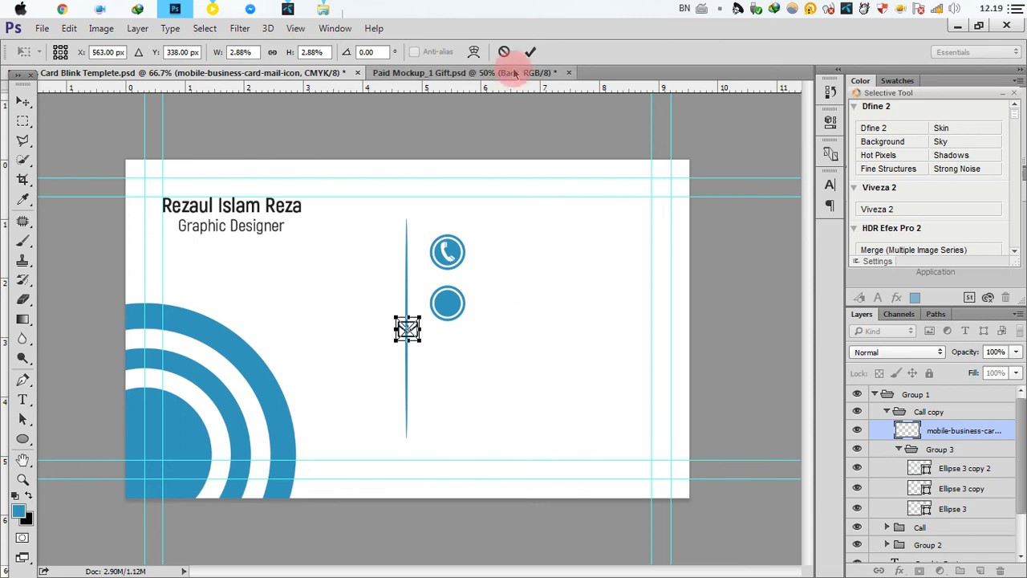
# - Commit the mail icon and move it onto the lower blue circle
pyautogui.click(530, 51)
pyautogui.moveTo(496, 340); pyautogui.dragTo(533, 308)
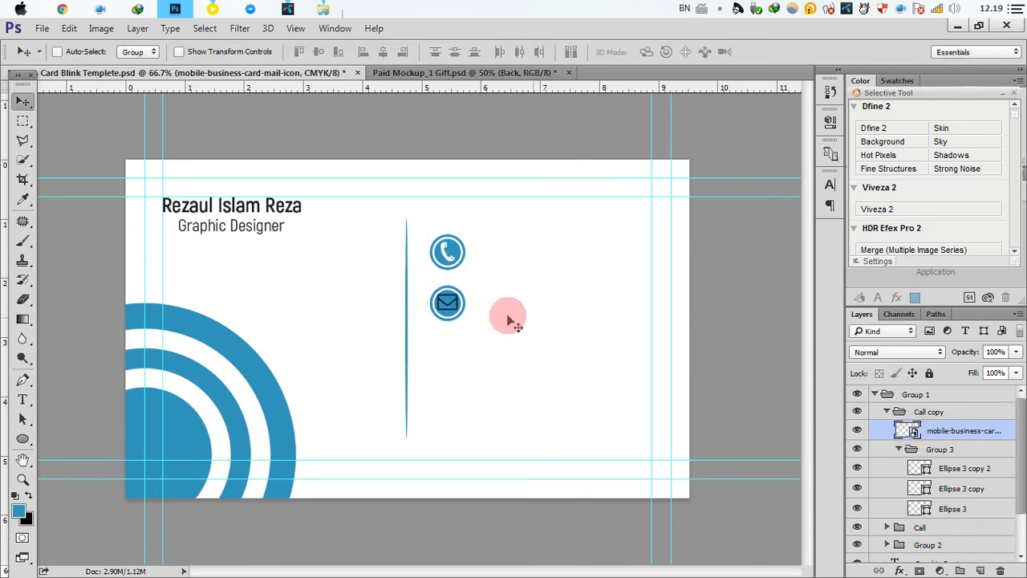
pyautogui.keyDown('ctrl'); pyautogui.click(465, 286); pyautogui.keyUp('ctrl')
pyautogui.moveTo(466, 286); pyautogui.dragTo(464, 288)
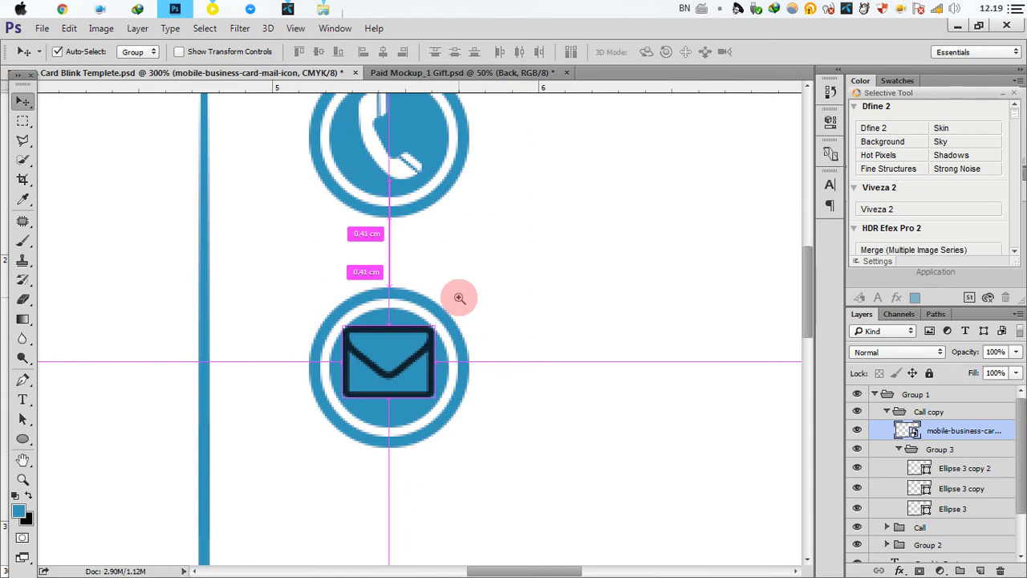
pyautogui.keyDown('ctrl'); pyautogui.click(459, 298); pyautogui.keyUp('ctrl')
# - Scale the envelope to 2.40%, centre it in the circle, and open its source PNG
pyautogui.hotkey('ctrl', 't')
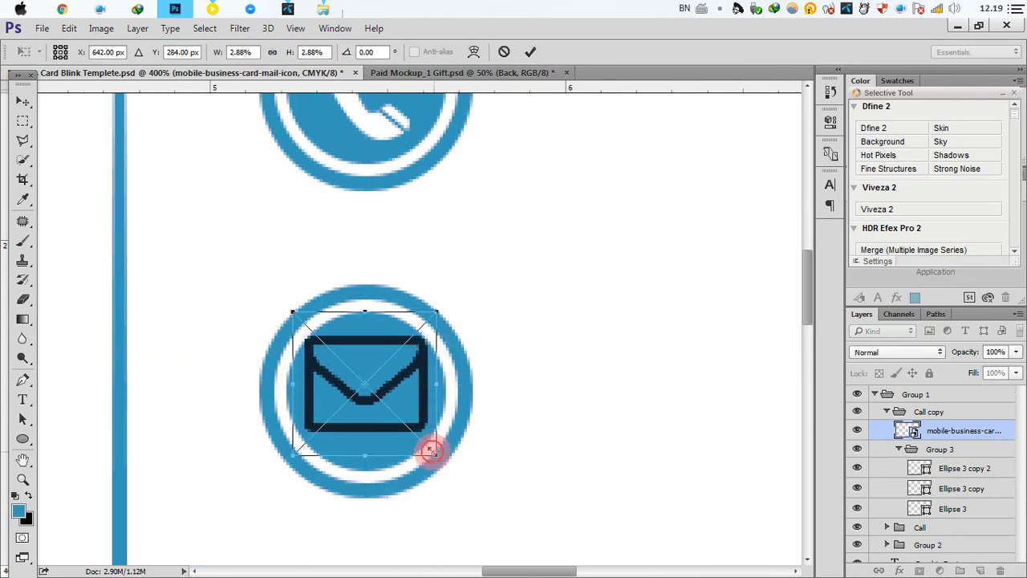
pyautogui.moveTo(433, 451); pyautogui.dragTo(425, 443)
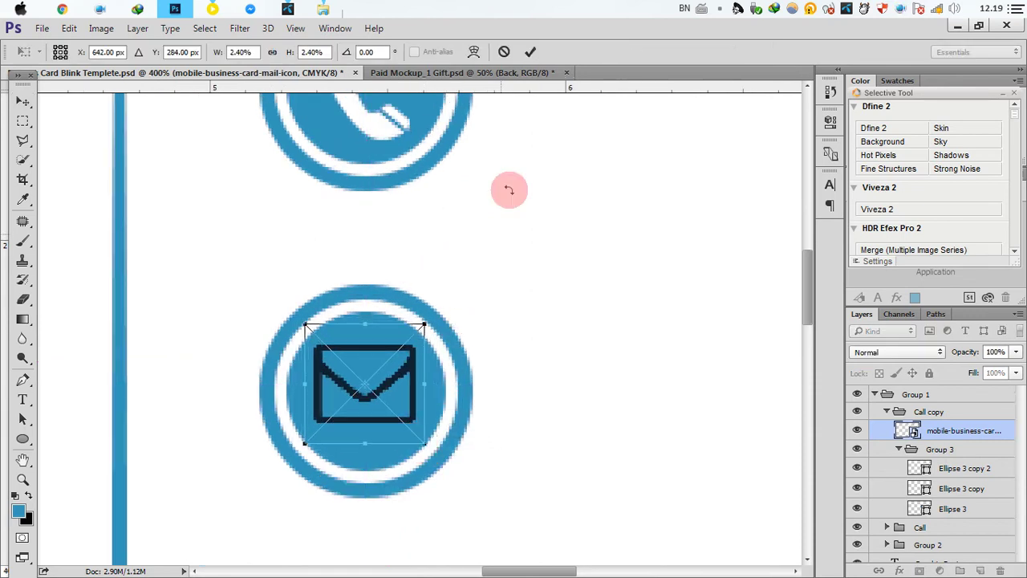
pyautogui.click(530, 51)
pyautogui.moveTo(521, 106); pyautogui.dragTo(522, 120)
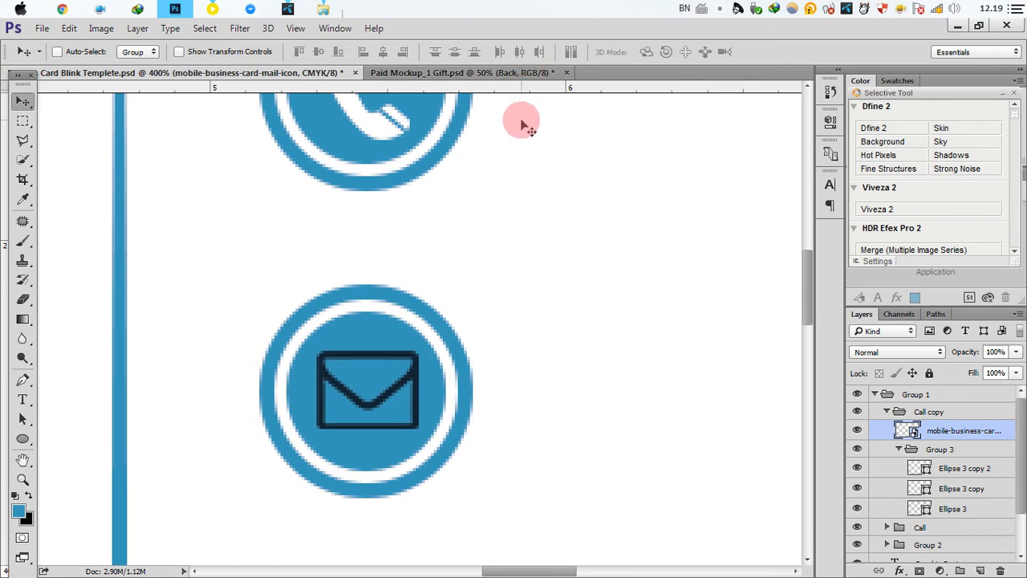
pyautogui.doubleClick(907, 431)
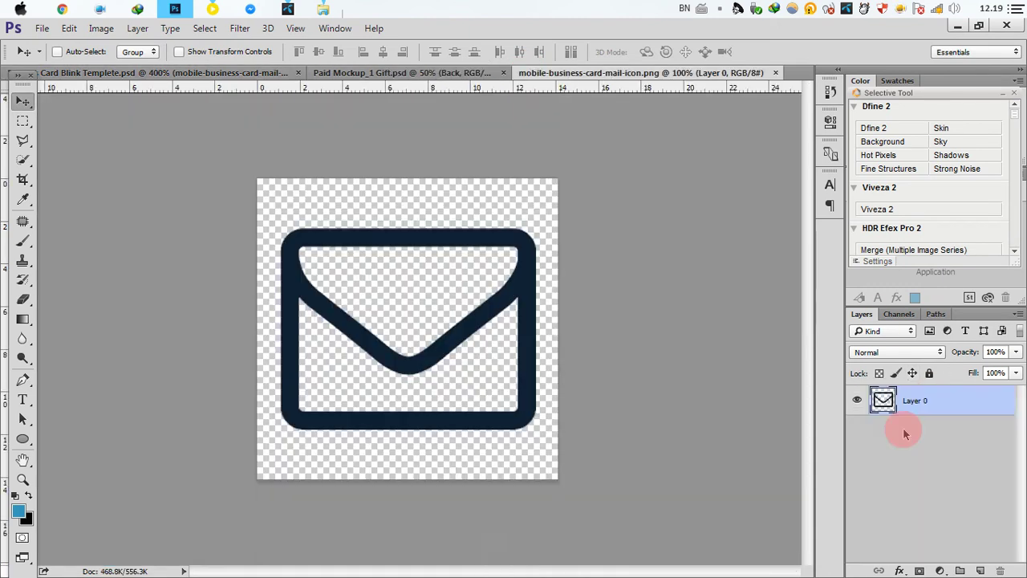
# - Set Hue/Saturation Lightness to +100 on the envelope PNG, then close and save it
pyautogui.click(101, 28)
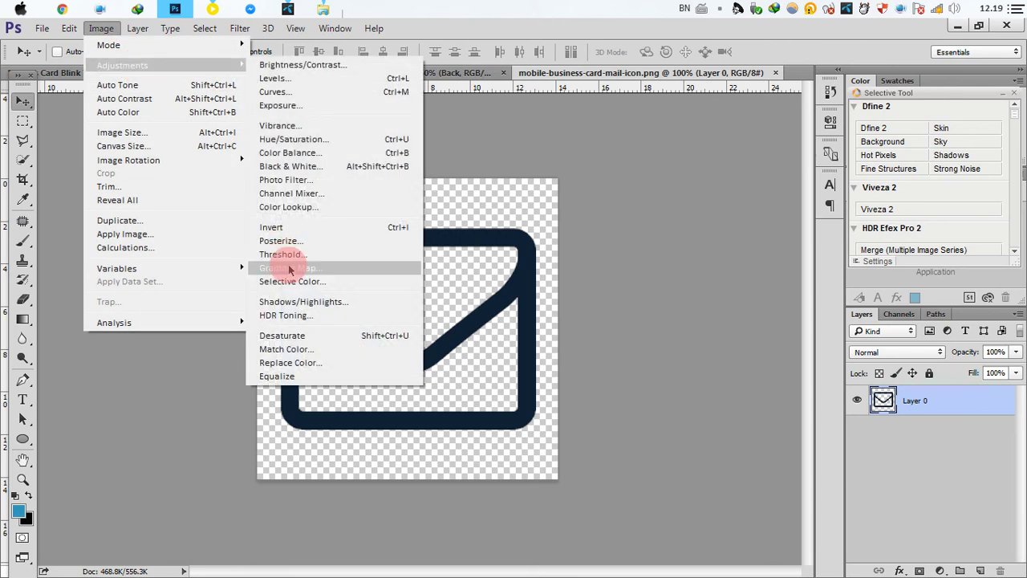
pyautogui.click(298, 195)
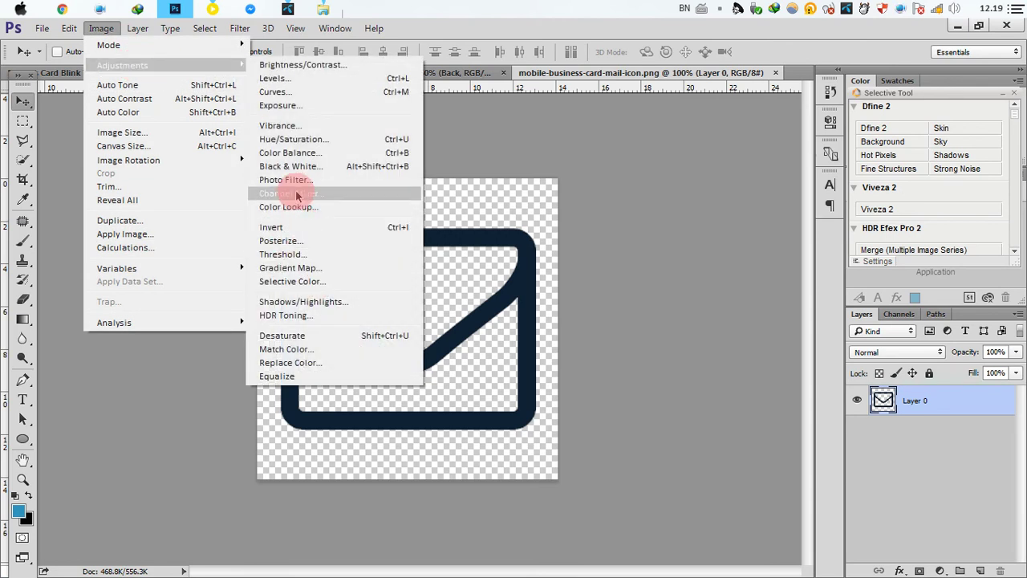
pyautogui.click(298, 148)
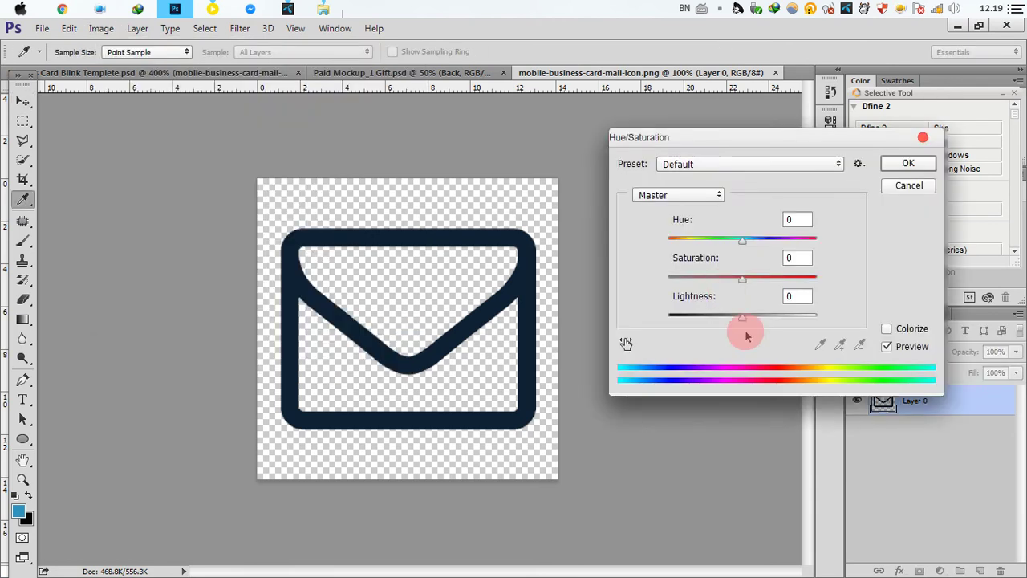
pyautogui.moveTo(744, 319); pyautogui.dragTo(816, 318)
pyautogui.click(908, 162)
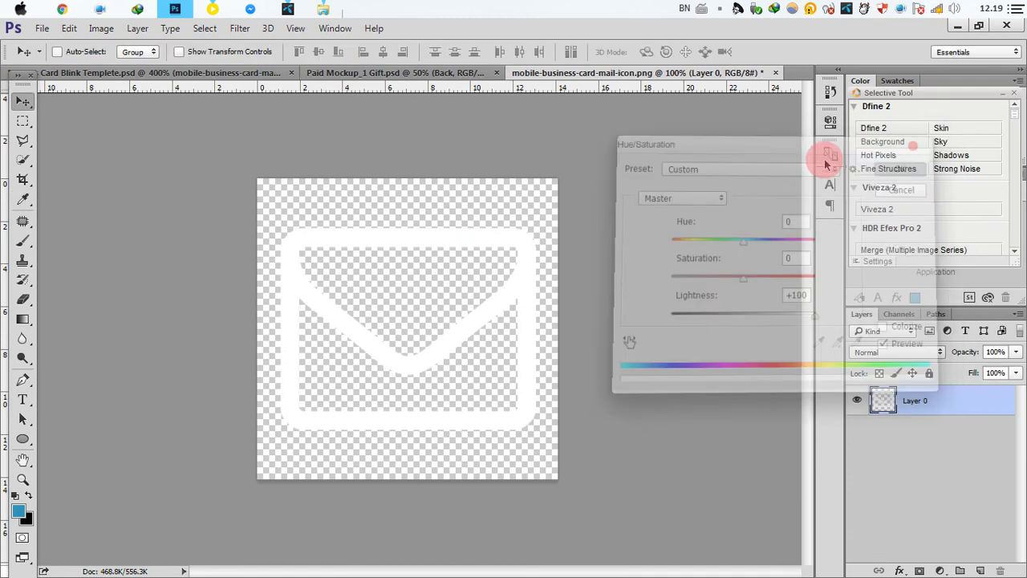
pyautogui.click(776, 72)
pyautogui.click(455, 241)
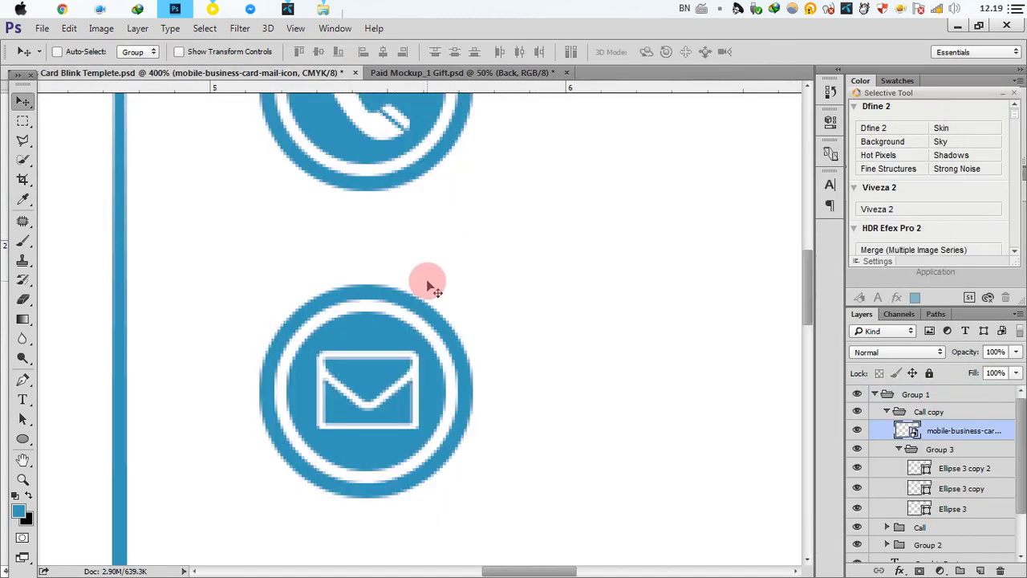
# - Straighten and enlarge the envelope icon to 2.52% inside the lower circle
pyautogui.hotkey('ctrl', 't')
pyautogui.moveTo(412, 366); pyautogui.dragTo(430, 451)
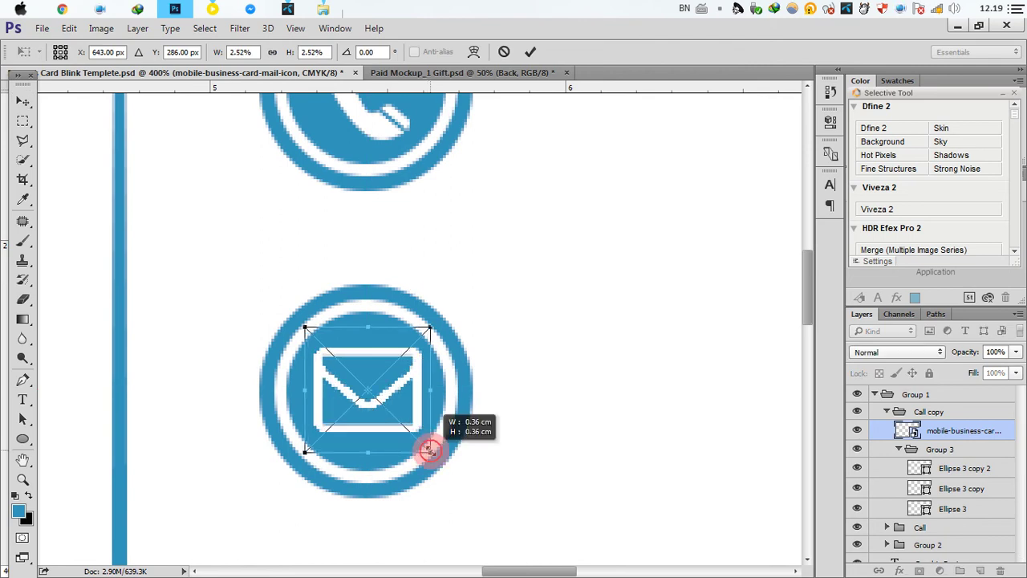
pyautogui.click(533, 53)
pyautogui.keyDown('alt'); pyautogui.click(472, 236); pyautogui.keyUp('alt')
pyautogui.keyDown('alt'); pyautogui.click(472, 238); pyautogui.keyUp('alt')
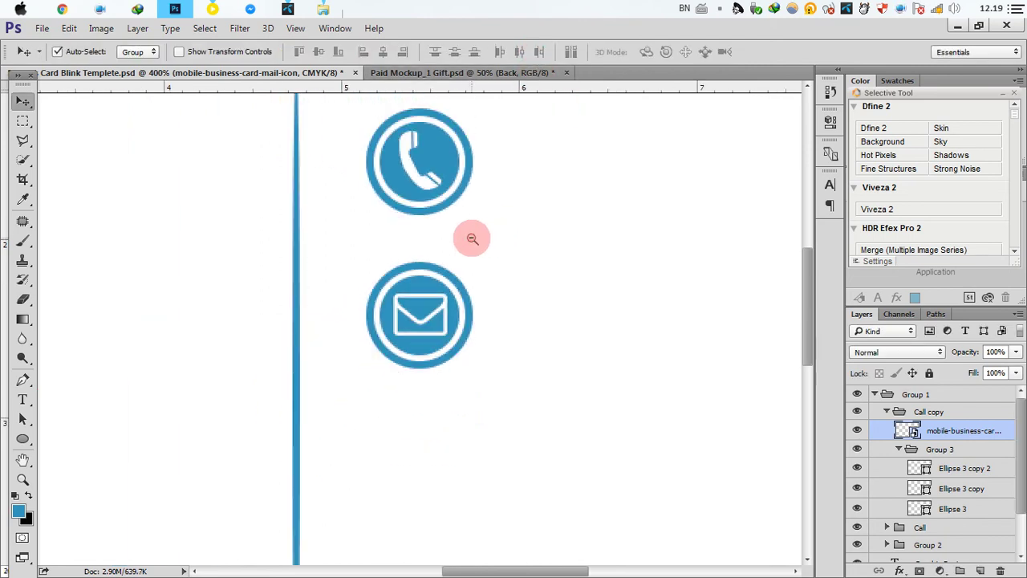
pyautogui.keyDown('alt'); pyautogui.click(472, 238); pyautogui.keyUp('alt')
pyautogui.keyDown('alt'); pyautogui.click(471, 239); pyautogui.keyUp('alt')
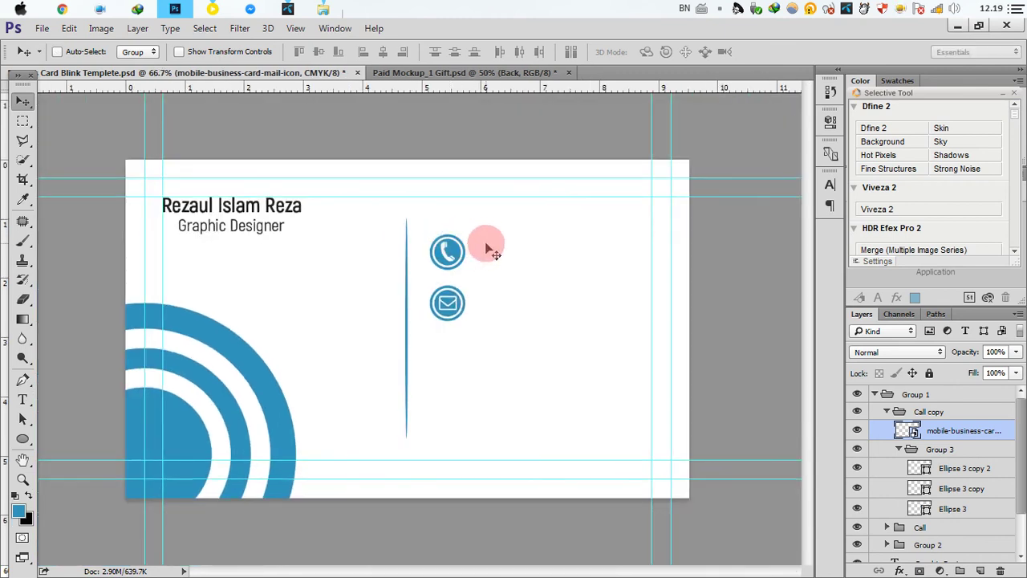
# - Rename the Call copy envelope group to Message
pyautogui.click(887, 411)
pyautogui.click(931, 413)
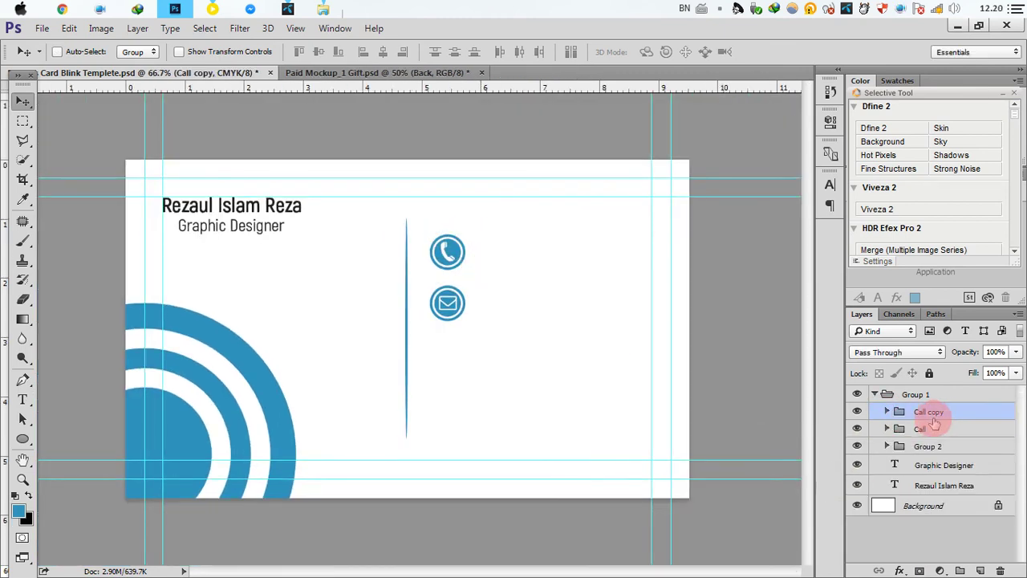
pyautogui.click(937, 412)
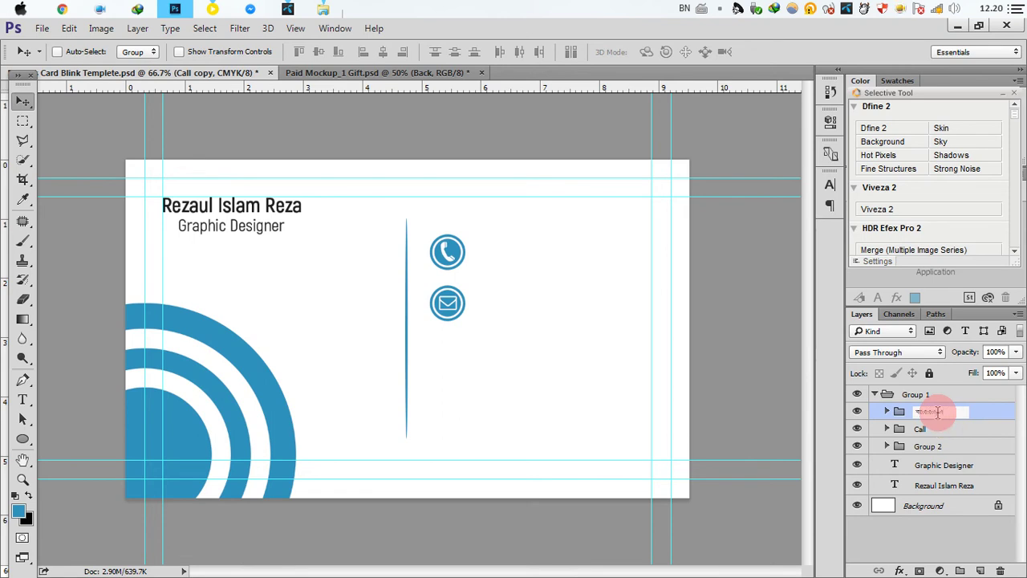
pyautogui.press('Return')
pyautogui.doubleClick(937, 412)
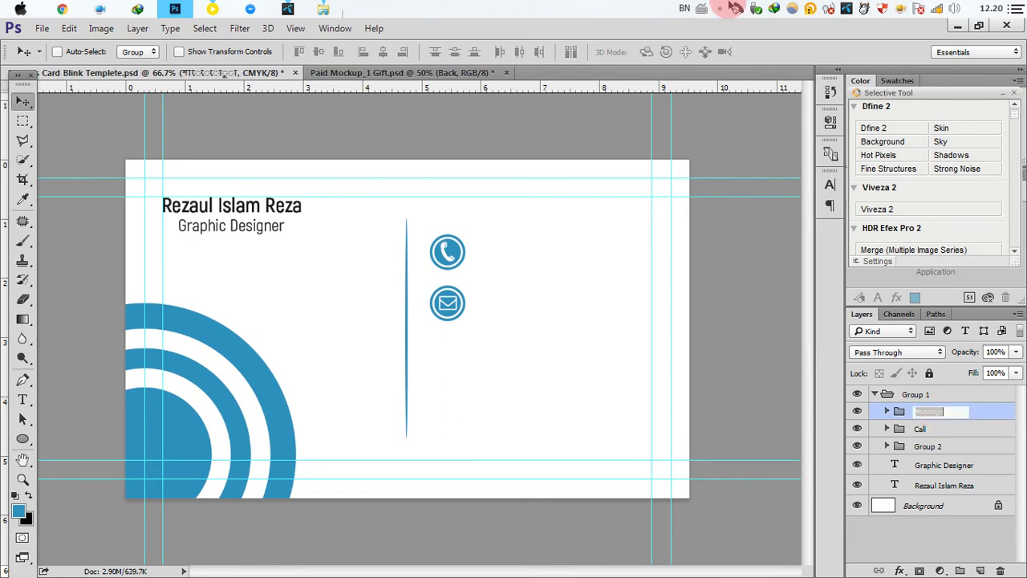
pyautogui.click(685, 7)
pyautogui.click(754, 23)
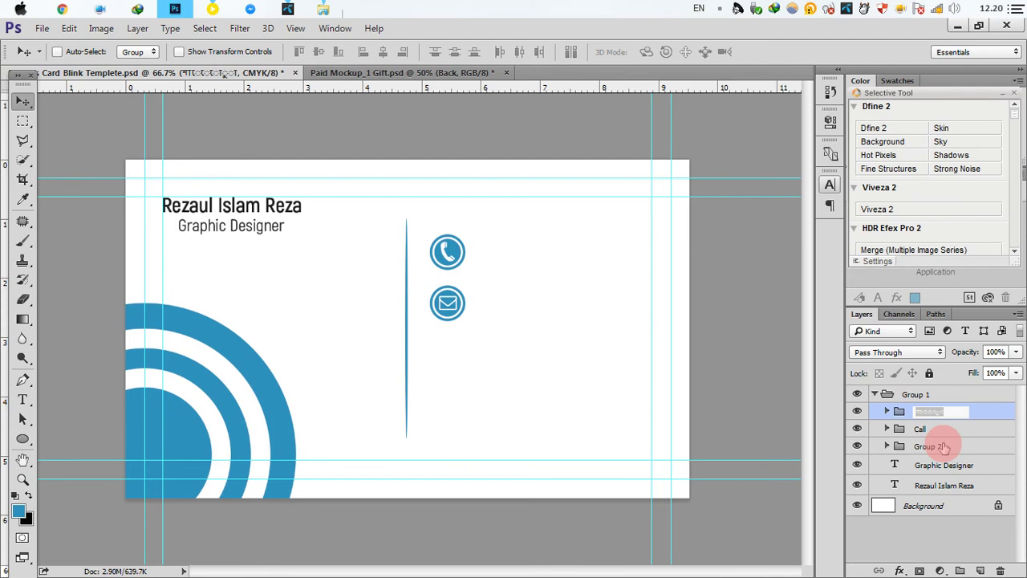
pyautogui.write('Message')
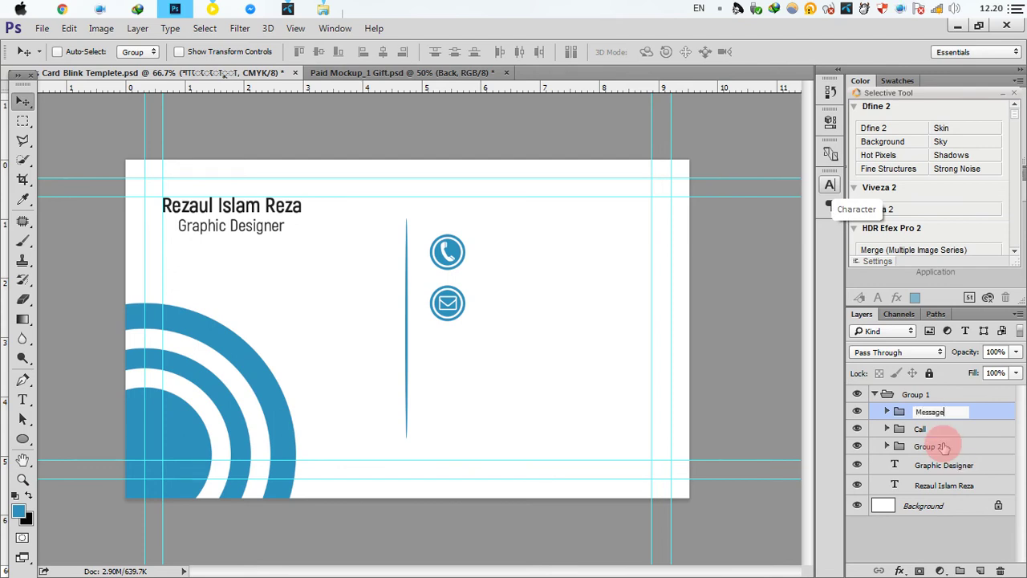
pyautogui.press('Return')
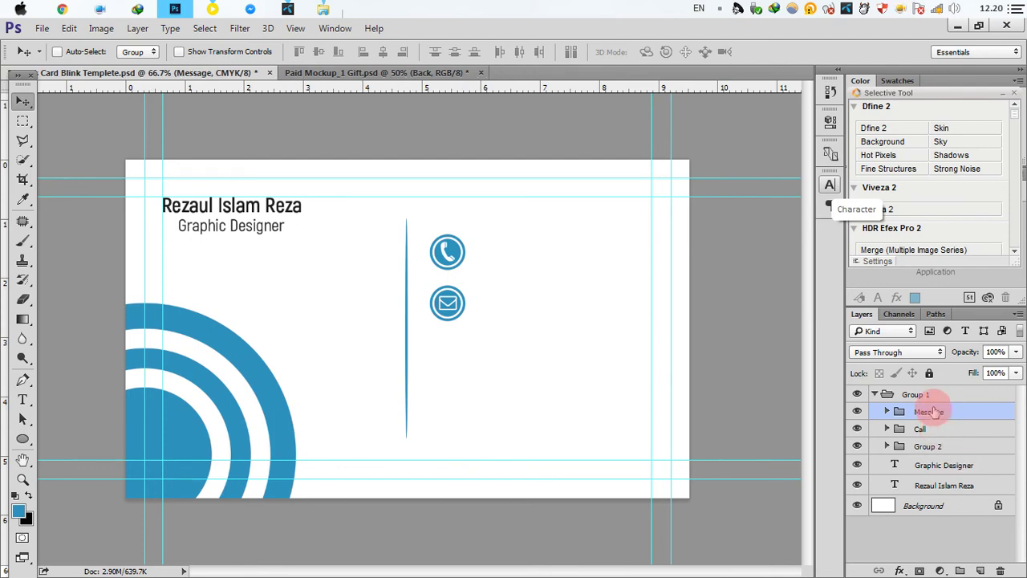
# - Duplicate the Message group as Web and move it about 0.94 cm below
pyautogui.moveTo(941, 412); pyautogui.dragTo(977, 570)
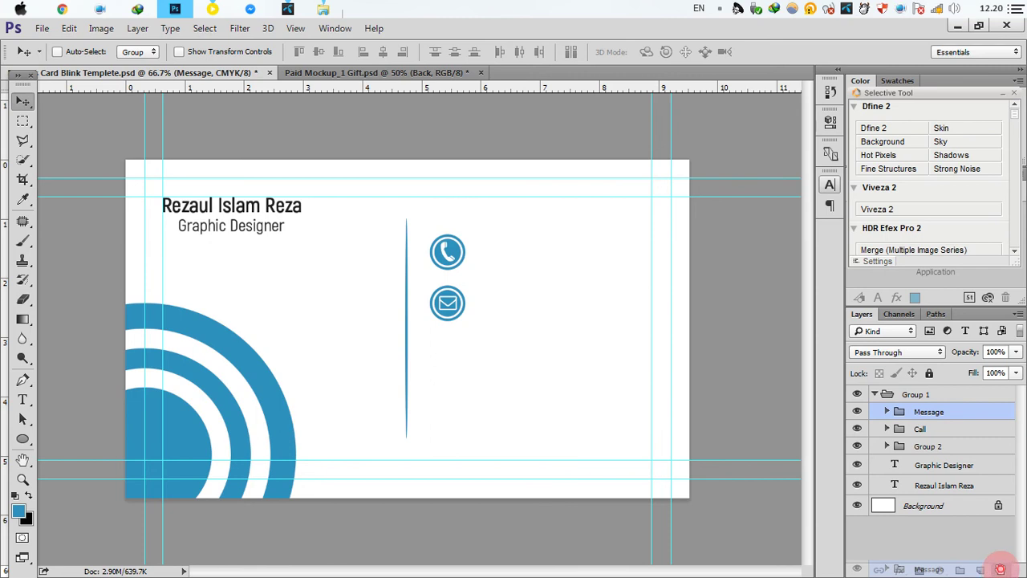
pyautogui.moveTo(1001, 569); pyautogui.dragTo(980, 569)
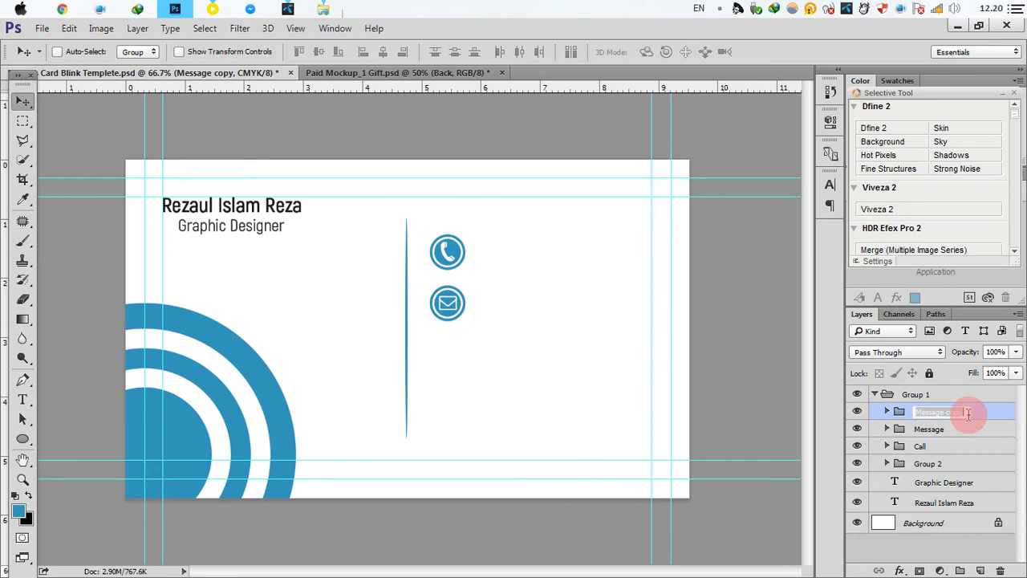
pyautogui.write('Web')
pyautogui.press('Return')
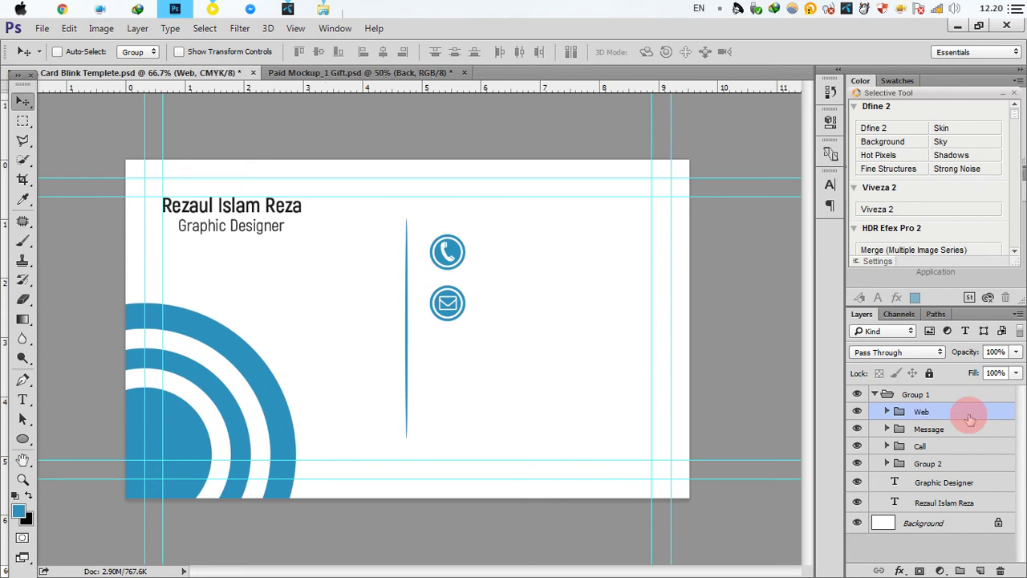
pyautogui.moveTo(448, 304); pyautogui.dragTo(452, 360)
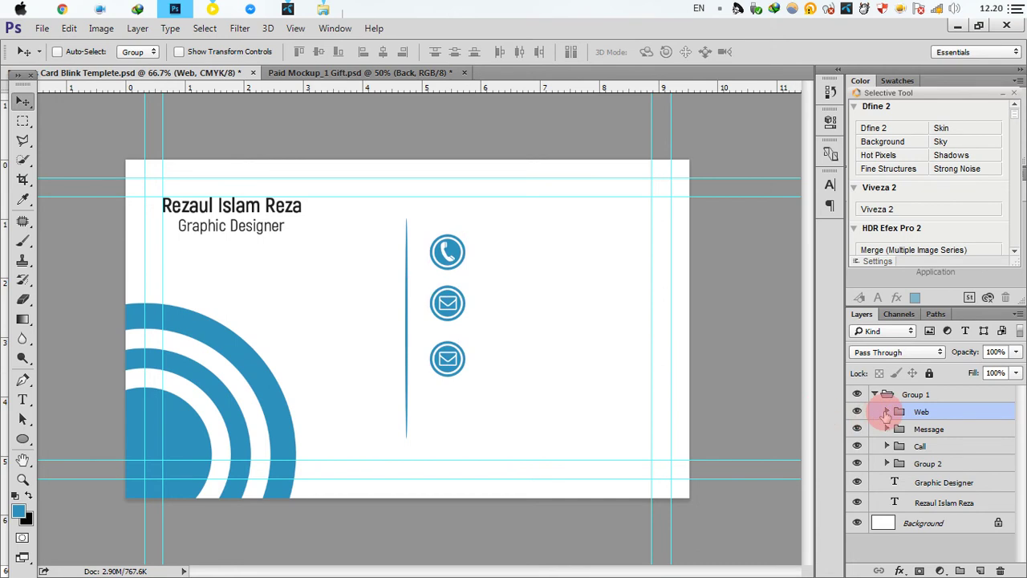
pyautogui.click(887, 412)
pyautogui.click(915, 431)
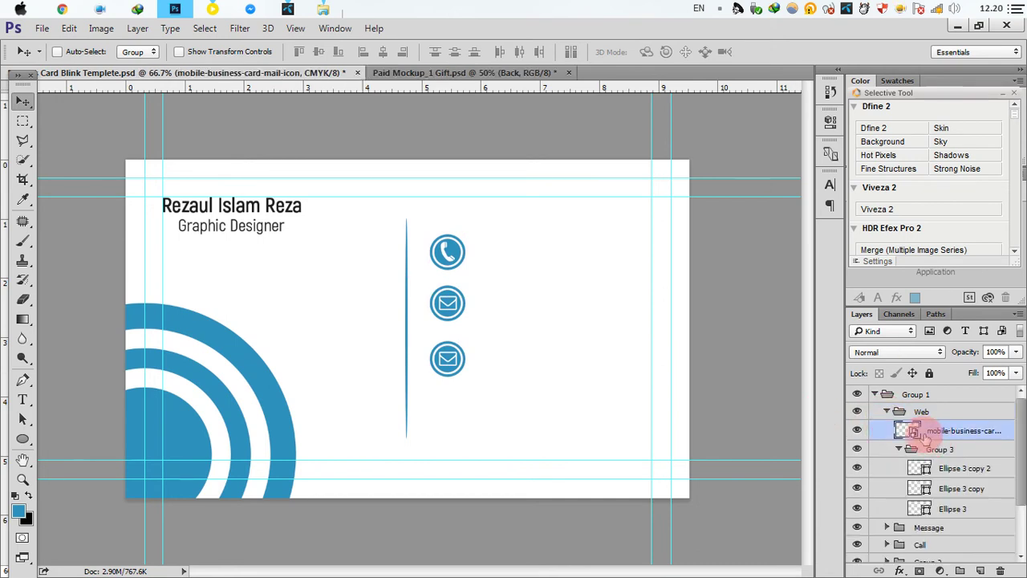
# - Delete the duplicate envelope layer from the Web group
pyautogui.click(857, 431)
pyautogui.click(856, 430)
pyautogui.moveTo(974, 433); pyautogui.dragTo(1001, 570)
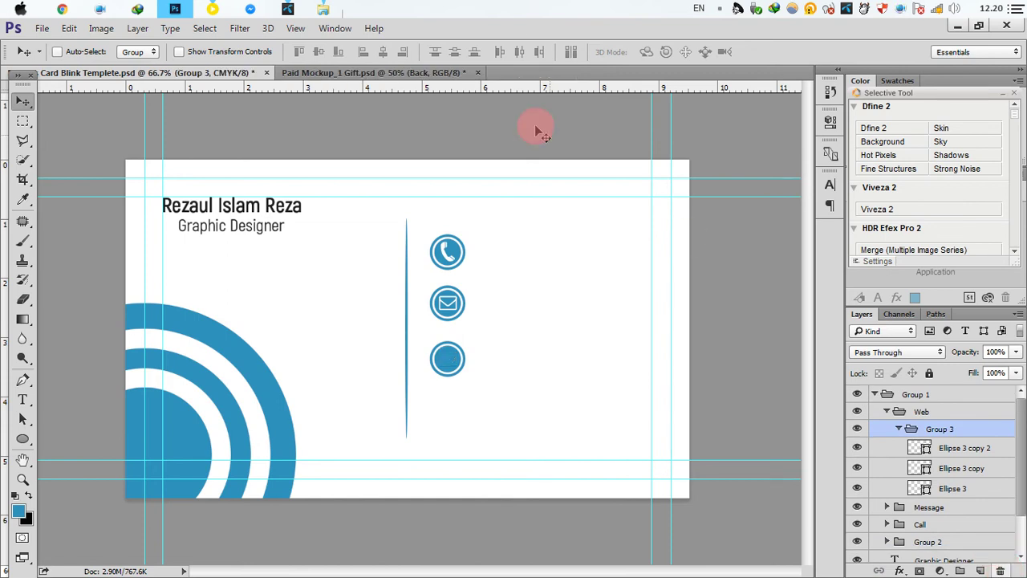
# - Drag the globe web icon from the Business Card folder onto the card and shrink it
pyautogui.click(322, 9)
pyautogui.click(403, 90)
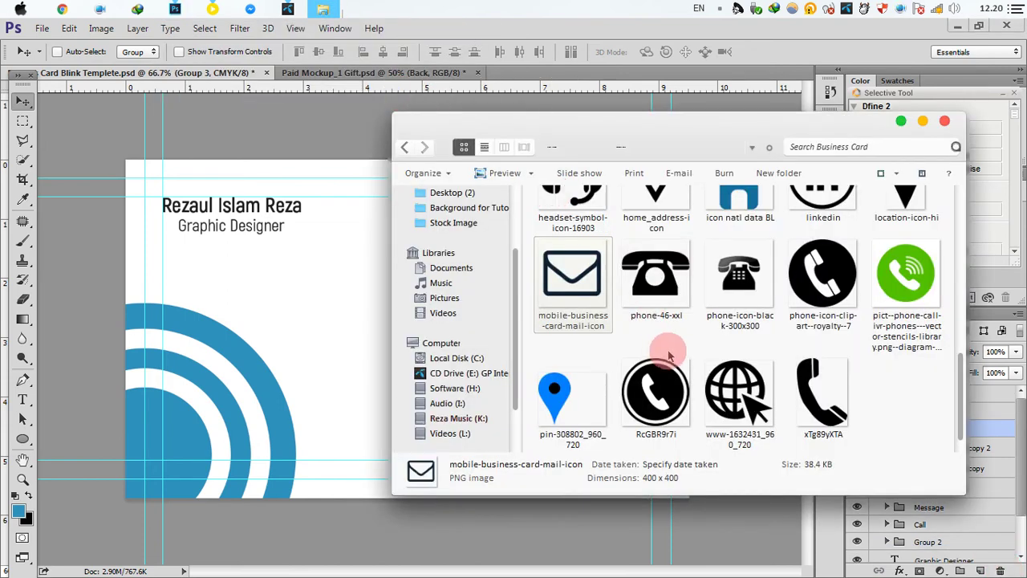
pyautogui.moveTo(736, 393); pyautogui.dragTo(328, 360)
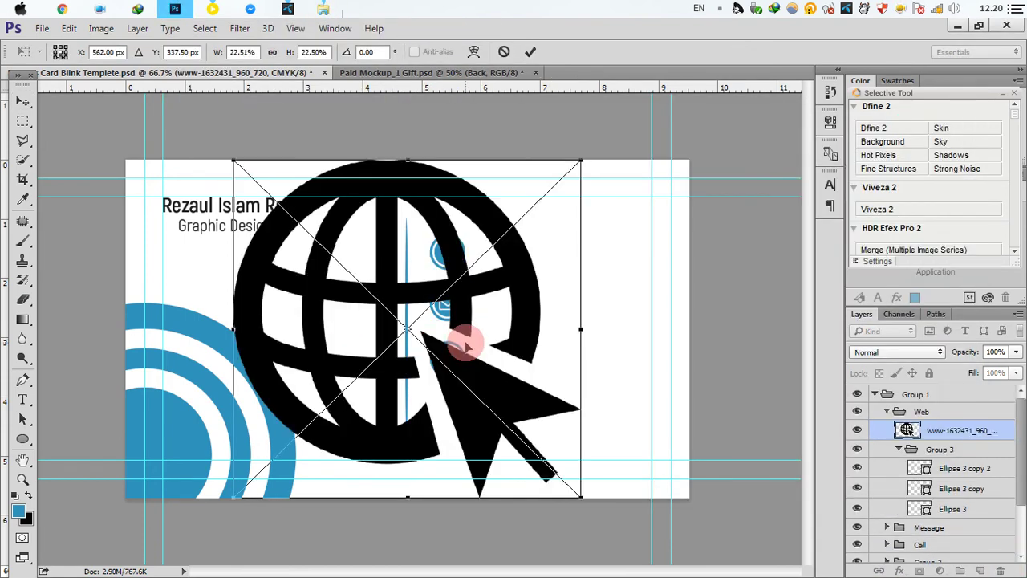
pyautogui.moveTo(233, 163); pyautogui.dragTo(431, 315)
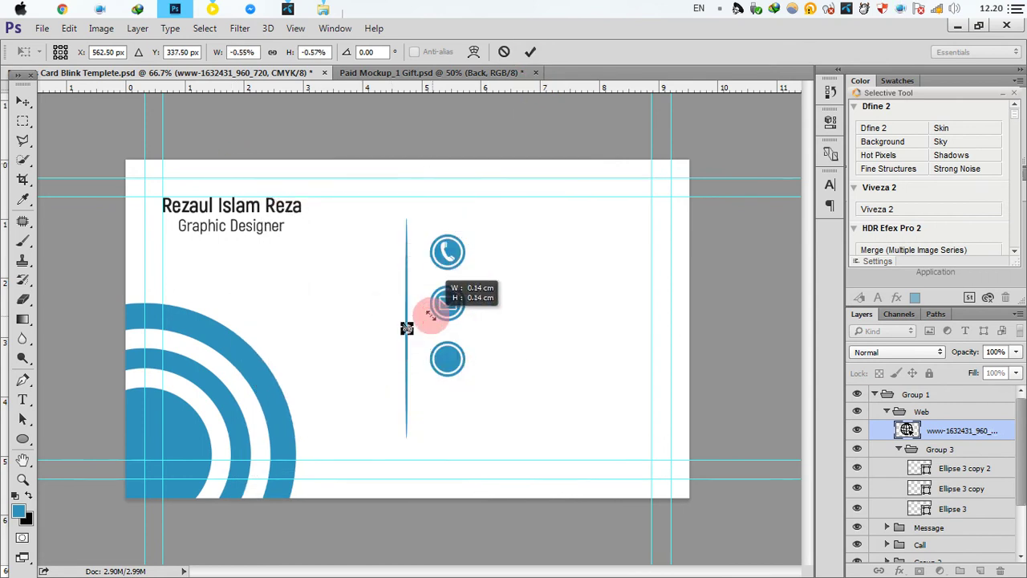
pyautogui.moveTo(423, 308); pyautogui.dragTo(437, 294)
pyautogui.click(529, 51)
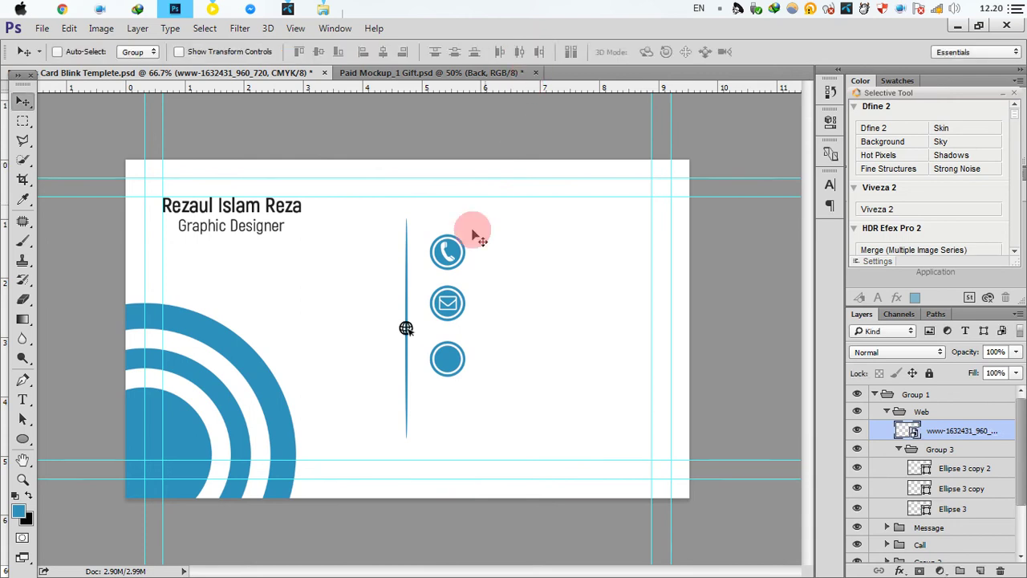
# - Move the globe into the third circle and enlarge it to fill the circle
pyautogui.keyDown('ctrl'); pyautogui.click(387, 337); pyautogui.keyUp('ctrl')
pyautogui.keyDown('ctrl'); pyautogui.click(422, 329); pyautogui.keyUp('ctrl')
pyautogui.moveTo(488, 312); pyautogui.dragTo(687, 450)
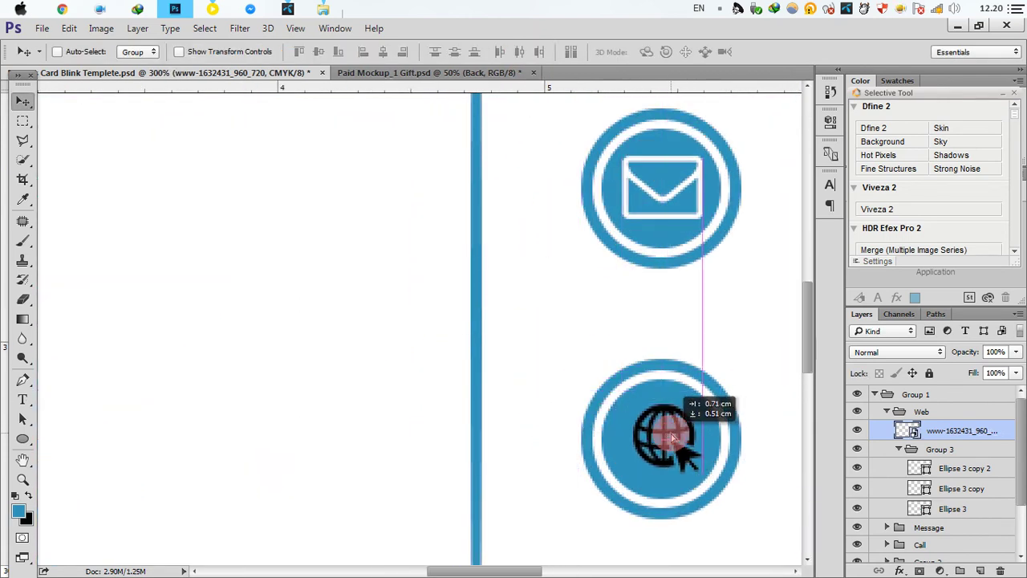
pyautogui.hotkey('ctrl', 't')
pyautogui.moveTo(699, 472); pyautogui.dragTo(704, 482)
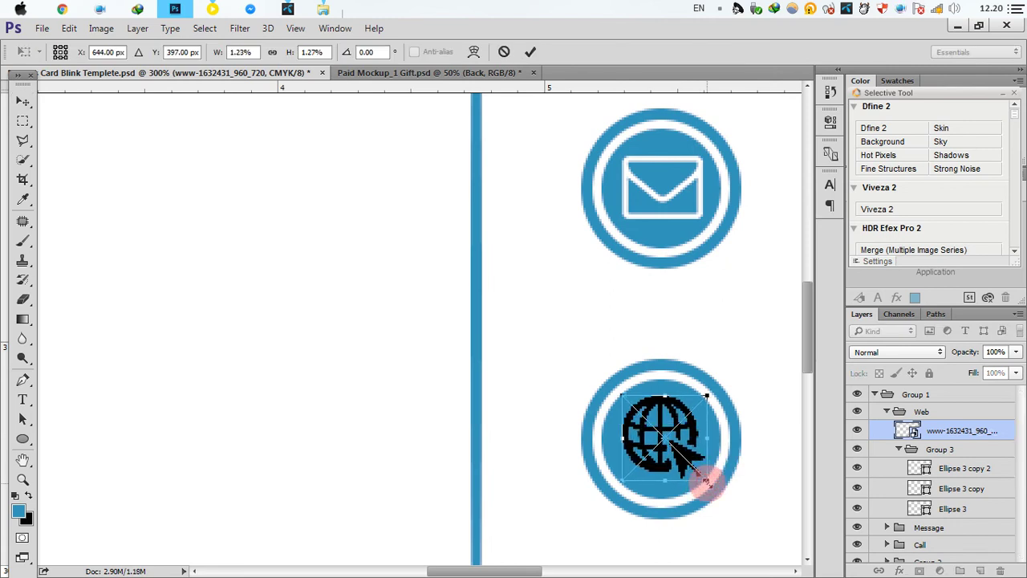
pyautogui.click(530, 51)
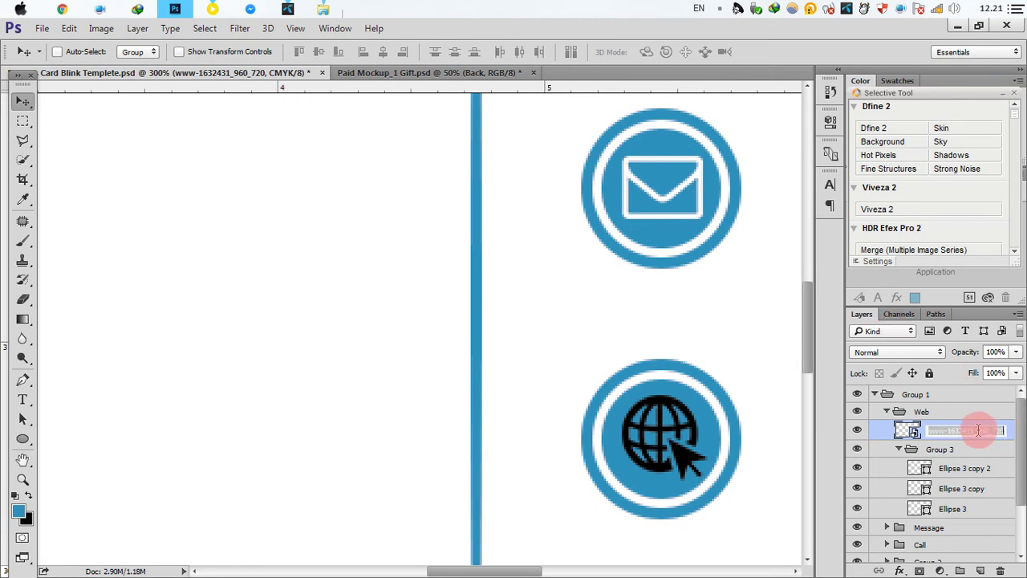
pyautogui.write('jh')
# - Name the globe layer jh and enable a white Color Overlay layer style
pyautogui.click(993, 448)
pyautogui.click(1001, 438)
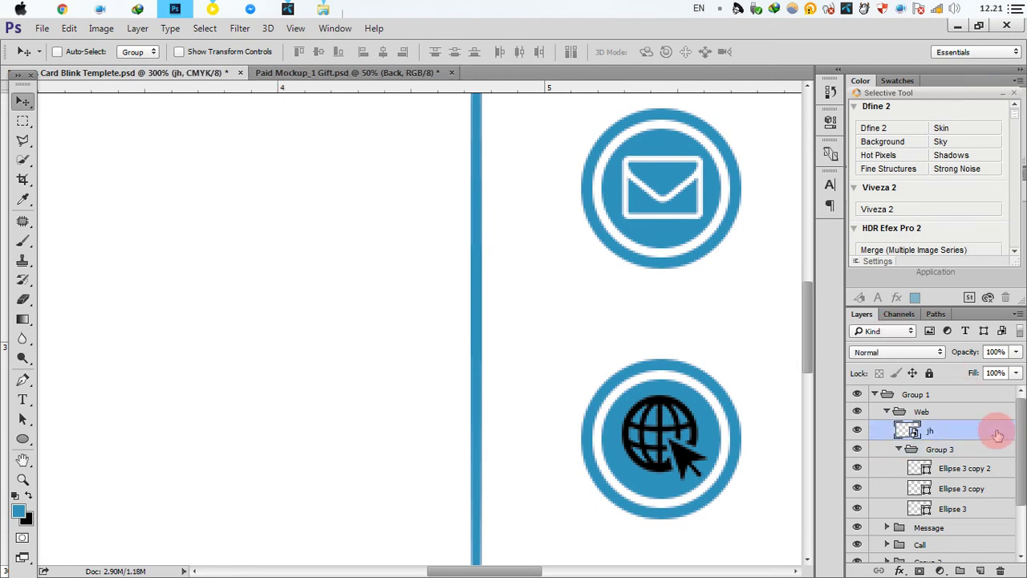
pyautogui.doubleClick(998, 434)
pyautogui.click(240, 415)
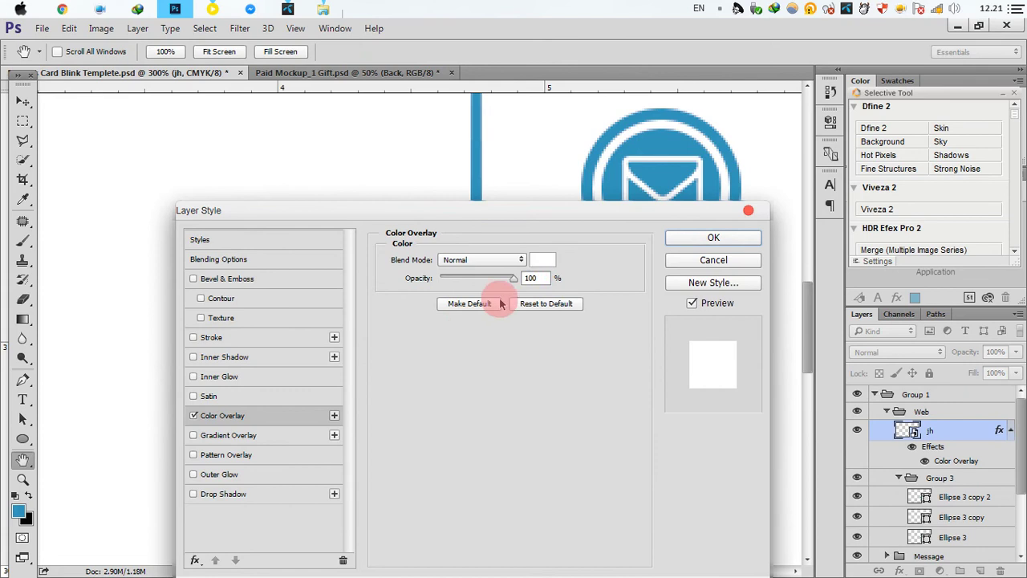
# - Make the globe icon white and align it beneath the phone and envelope icons
pyautogui.click(726, 237)
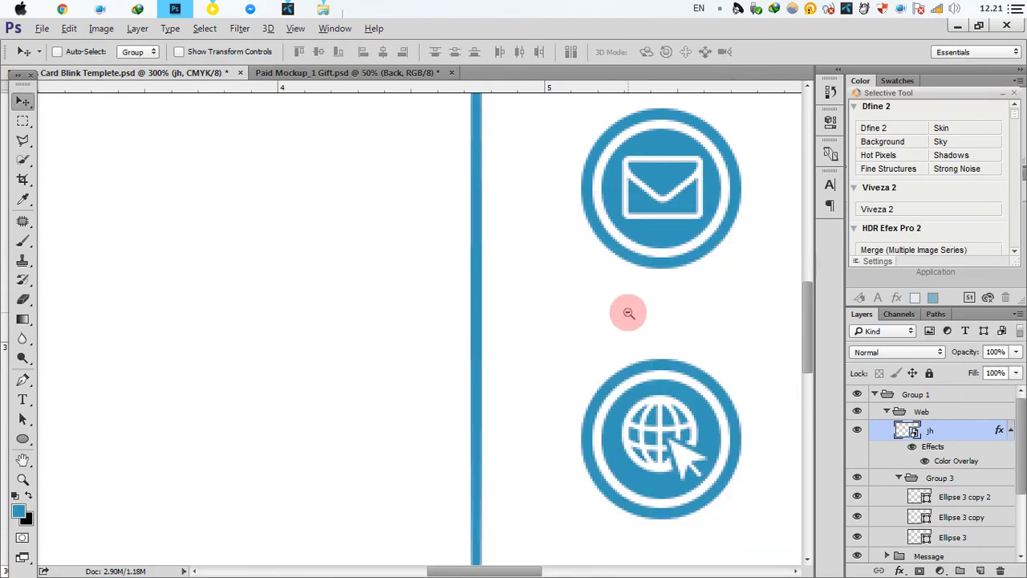
pyautogui.keyDown('alt'); pyautogui.click(694, 303); pyautogui.keyUp('alt')
pyautogui.moveTo(630, 319); pyautogui.dragTo(650, 319)
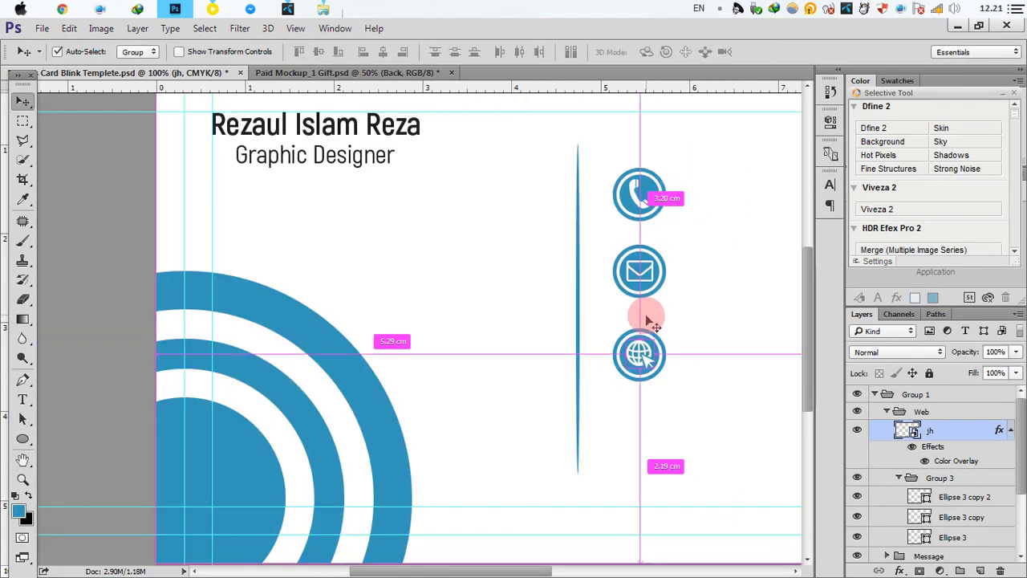
pyautogui.hotkey('ctrl', 't')
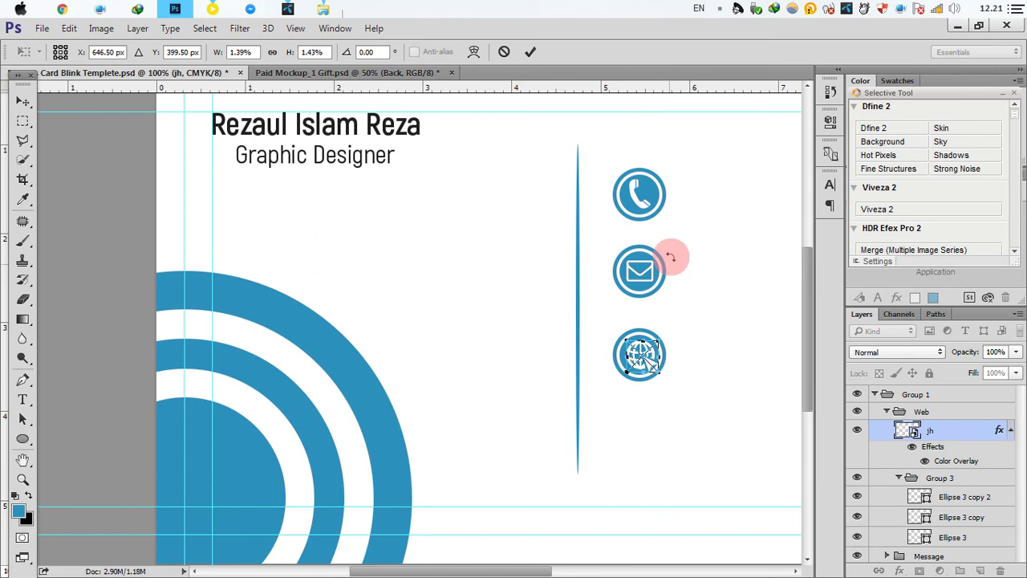
pyautogui.click(529, 52)
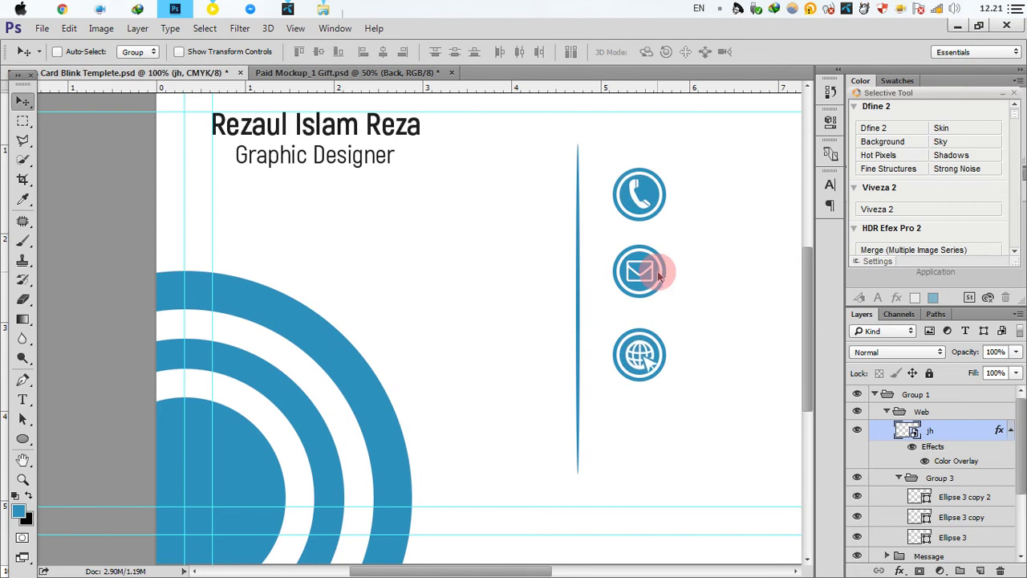
pyautogui.keyDown('alt'); pyautogui.click(546, 300); pyautogui.keyUp('alt')
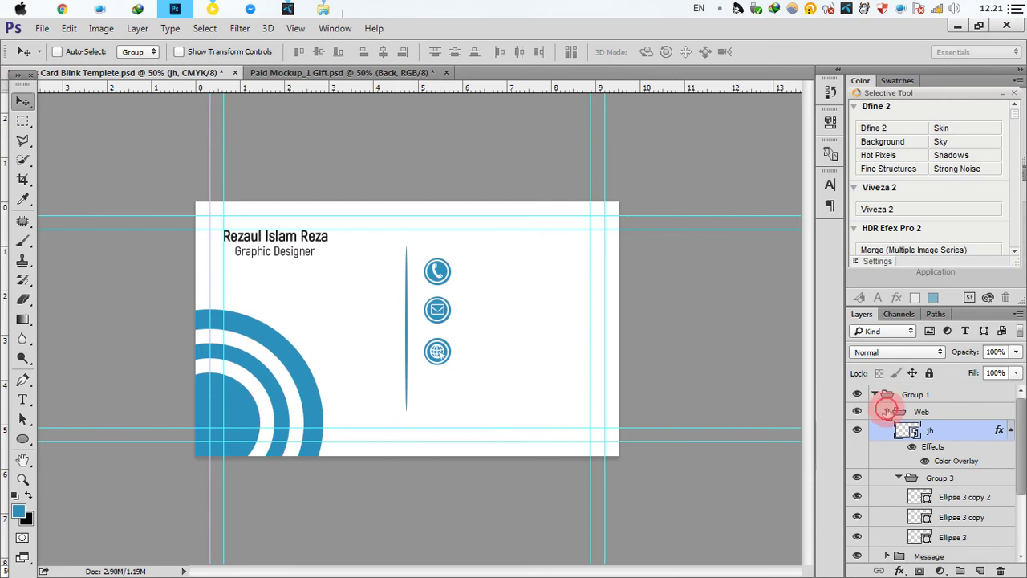
# - Group the Web, Message and Call groups into a group named Info
pyautogui.click(886, 411)
pyautogui.keyDown('ctrl'); pyautogui.click(923, 428); pyautogui.keyUp('ctrl')
pyautogui.keyDown('ctrl'); pyautogui.click(920, 446); pyautogui.keyUp('ctrl')
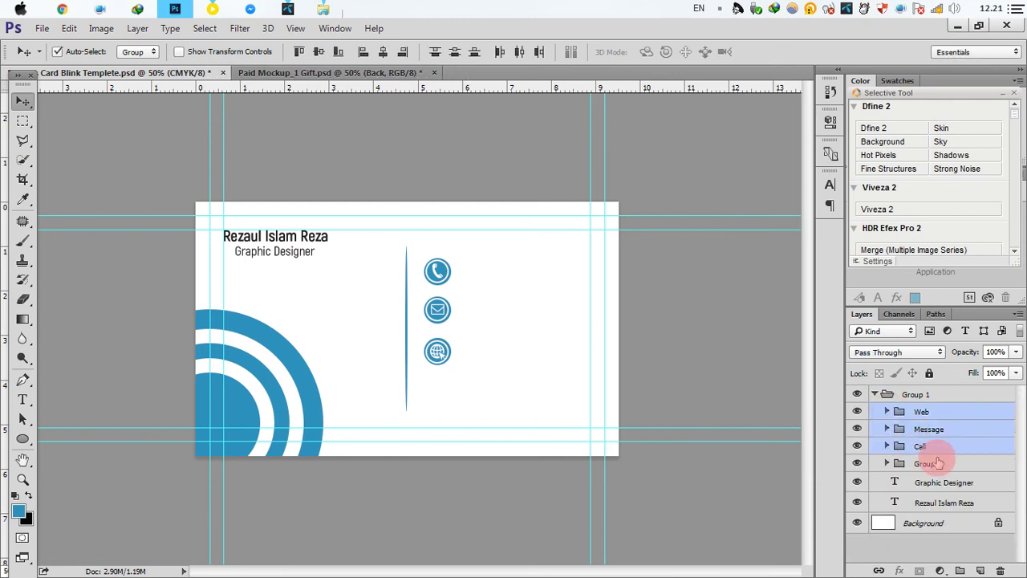
pyautogui.hotkey('ctrl', 'g')
pyautogui.doubleClick(931, 410)
pyautogui.write('Info')
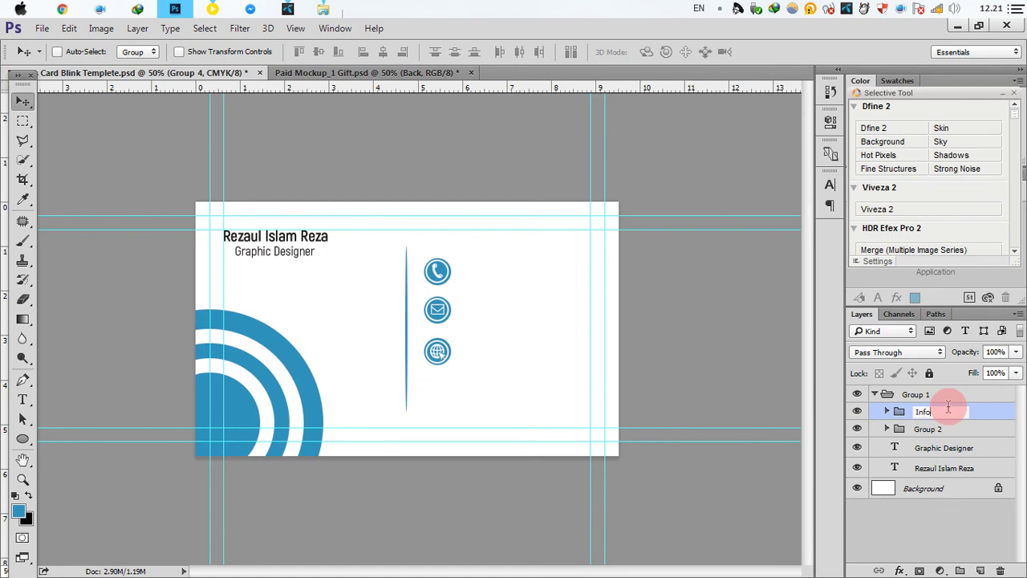
pyautogui.press('Return')
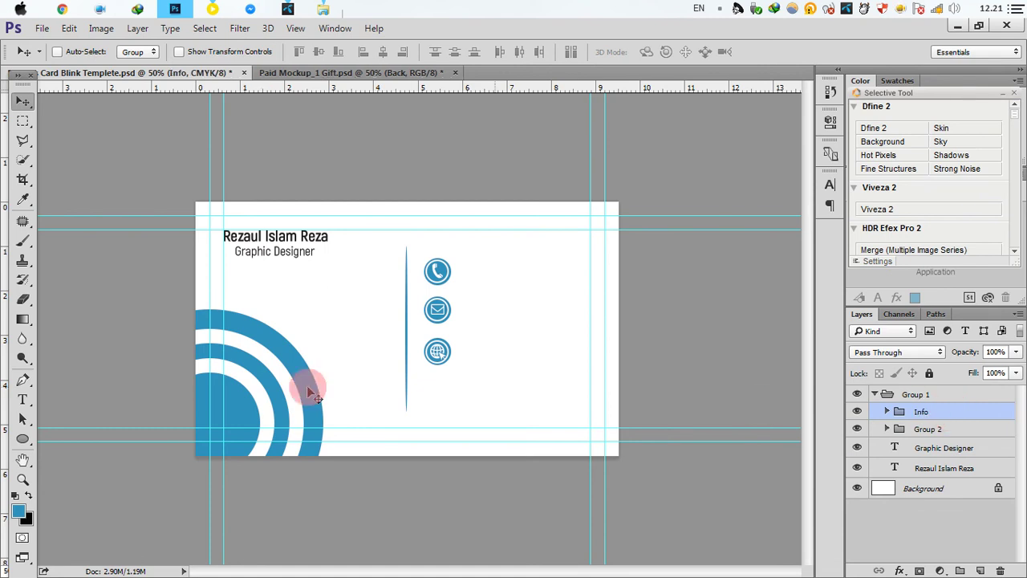
# - Lower the icons slightly and add a vertical guide at 5.79 cm beside them
pyautogui.moveTo(446, 299); pyautogui.dragTo(448, 308)
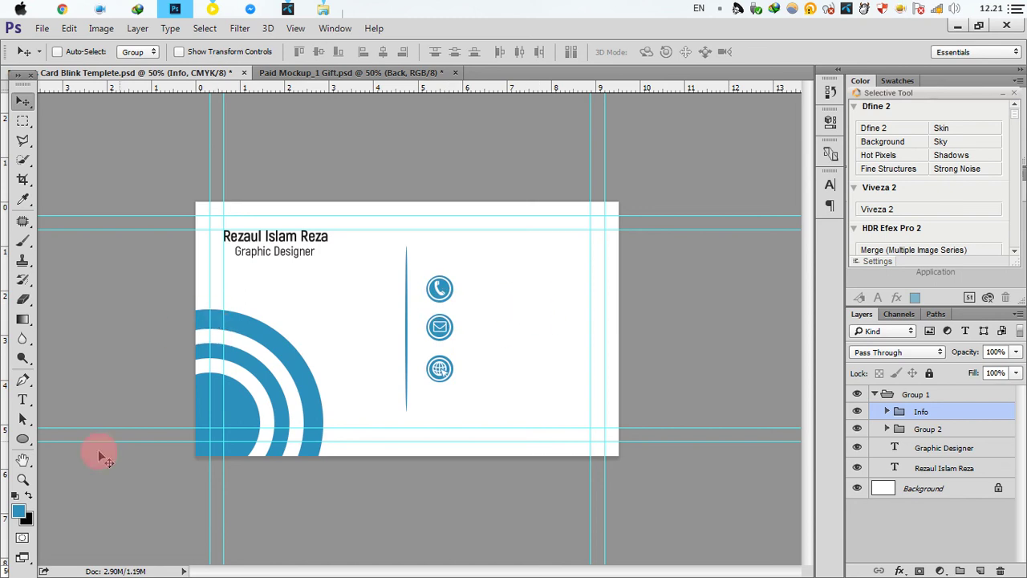
pyautogui.moveTo(5, 341); pyautogui.dragTo(475, 353)
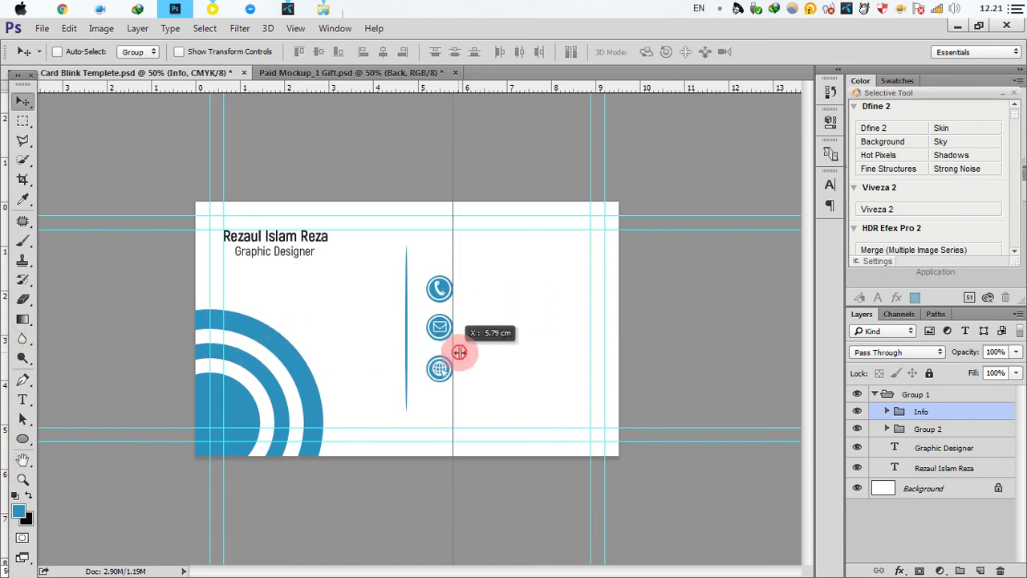
pyautogui.moveTo(476, 353); pyautogui.dragTo(475, 353)
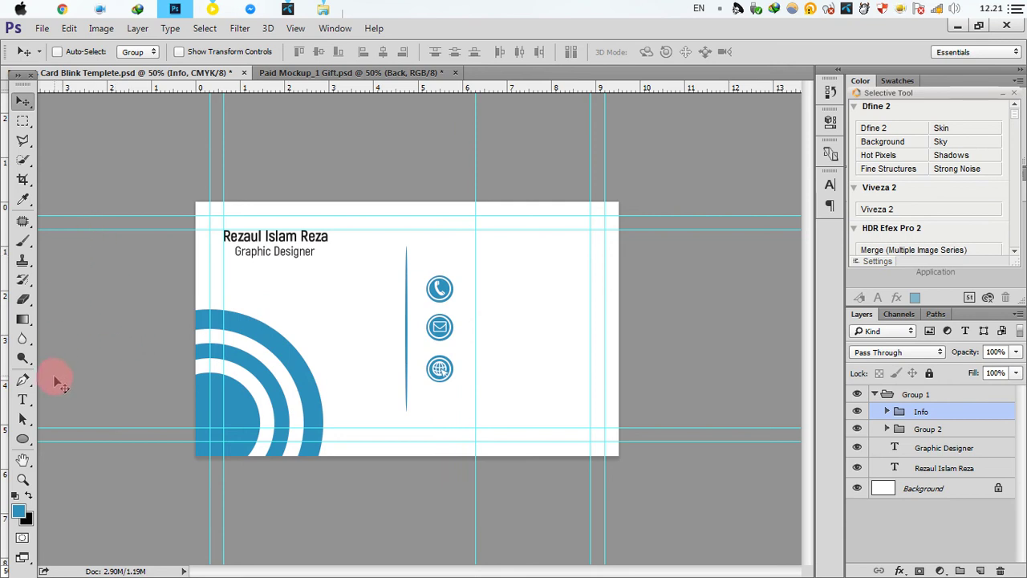
pyautogui.click(24, 399)
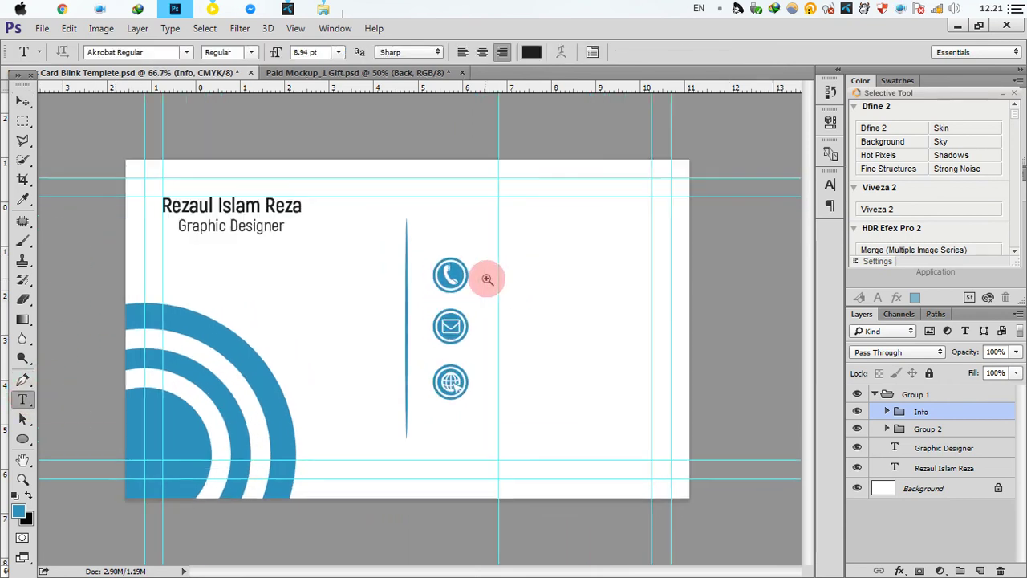
# - Type two left-aligned phone numbers beside the phone icon
pyautogui.hotkey('ctrl', '+')
pyautogui.click(498, 273)
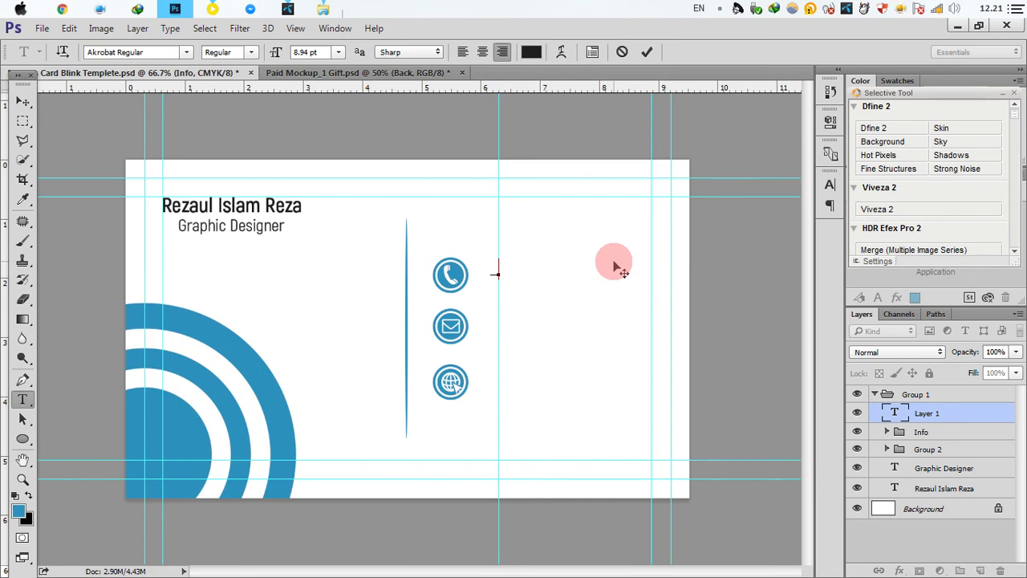
pyautogui.write('+88')
pyautogui.hotkey('ctrl', 'shift', 'c')
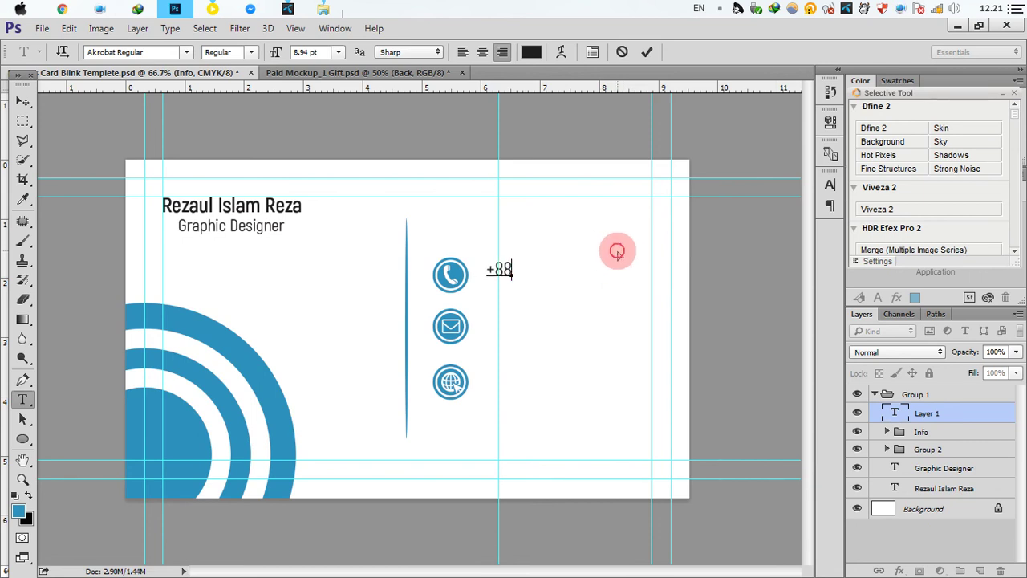
pyautogui.hotkey('ctrl', 'shift', 'l')
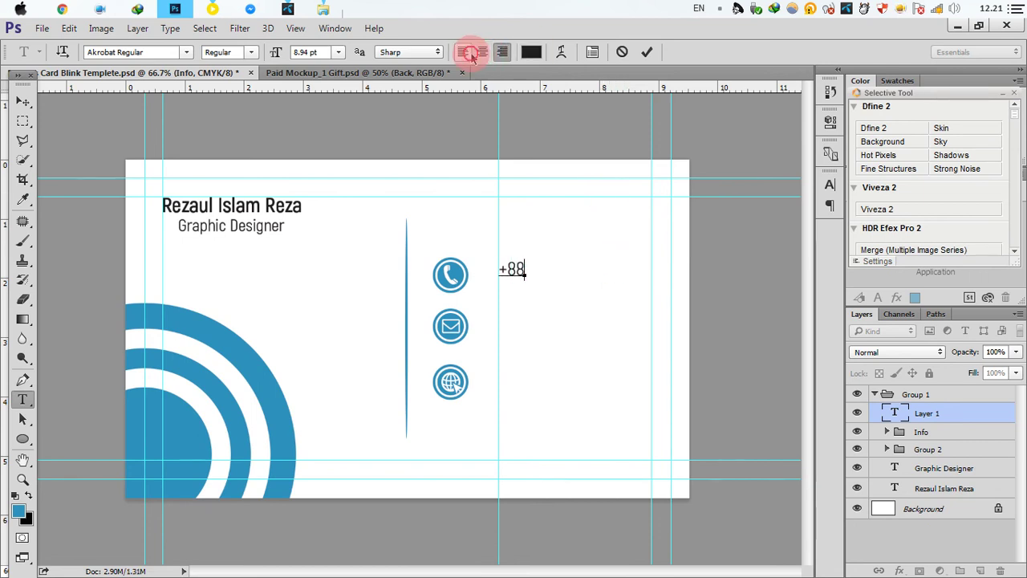
pyautogui.click(470, 56)
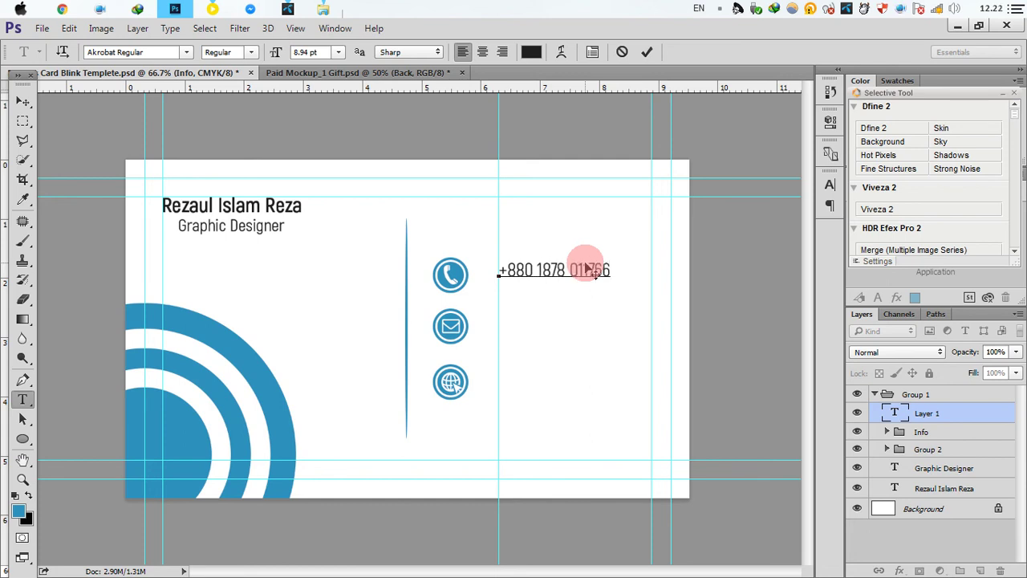
pyautogui.click(586, 261)
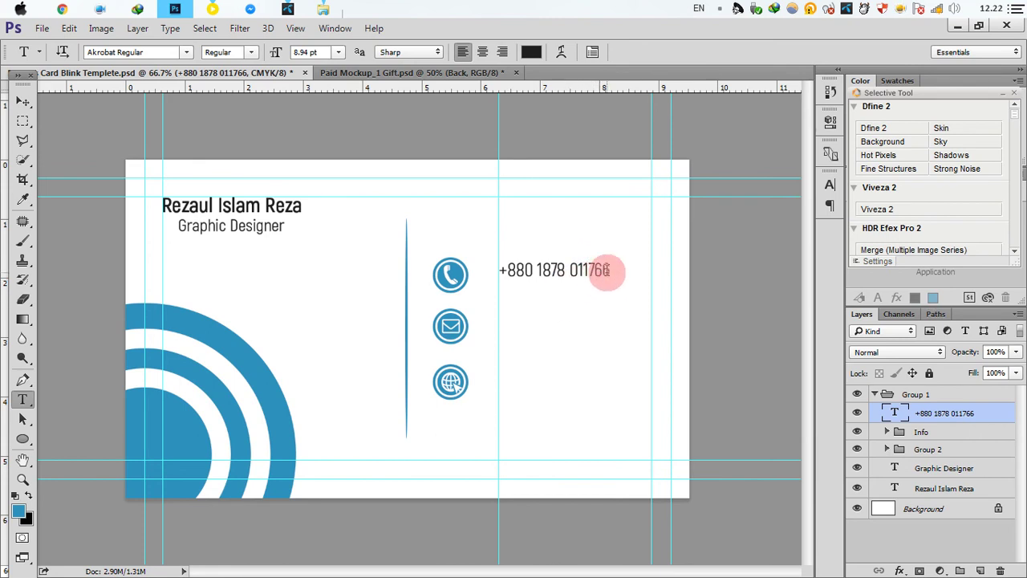
pyautogui.click(602, 270)
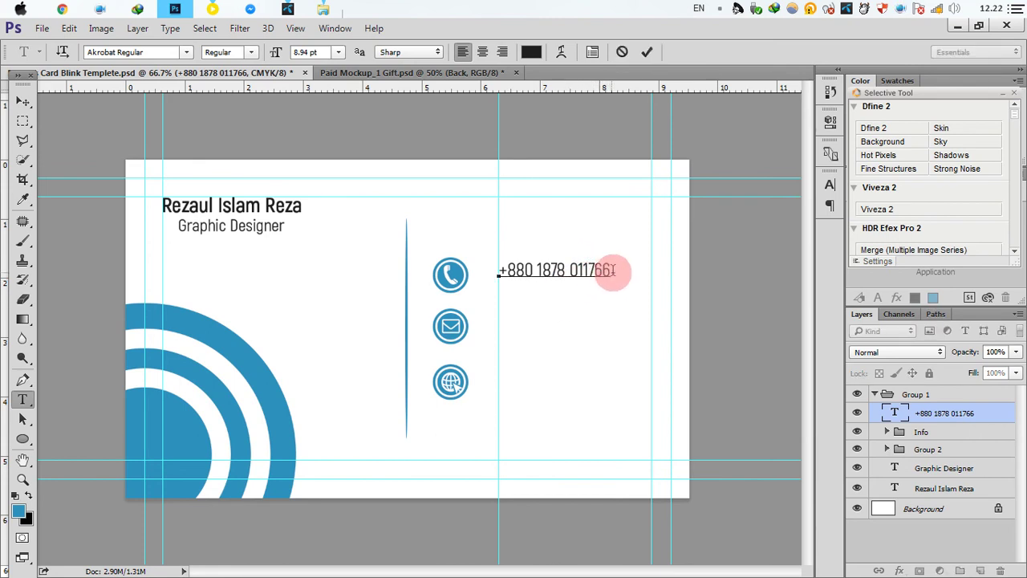
pyautogui.click(697, 274)
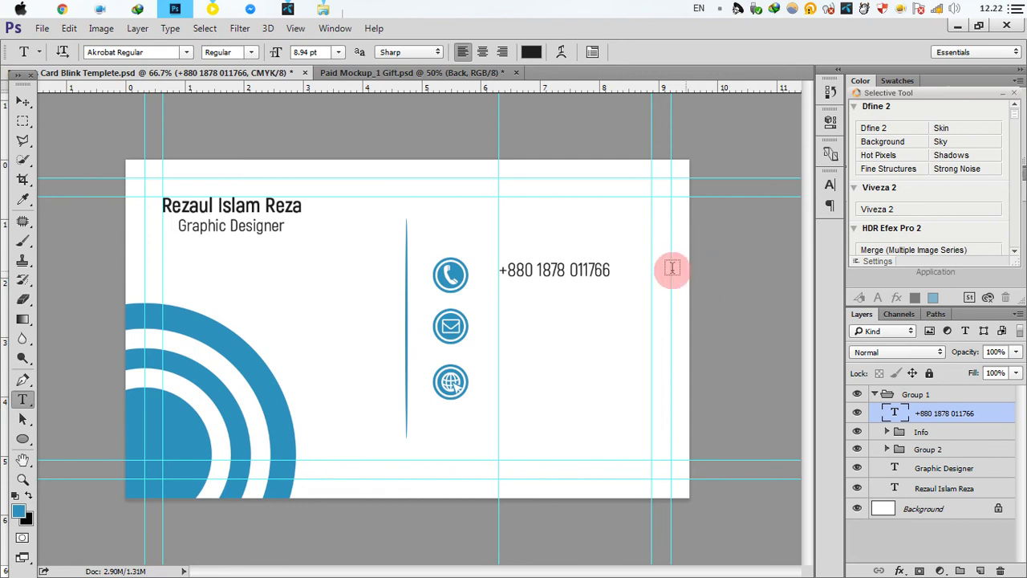
pyautogui.click(603, 270)
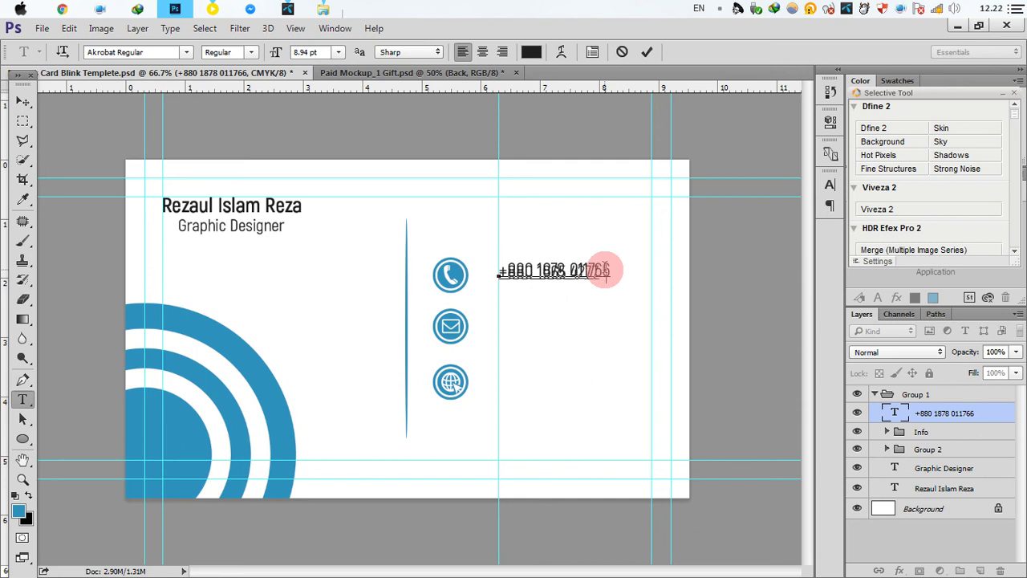
# - Increase the leading of both phone lines in the Character panel
pyautogui.moveTo(615, 273); pyautogui.dragTo(423, 261)
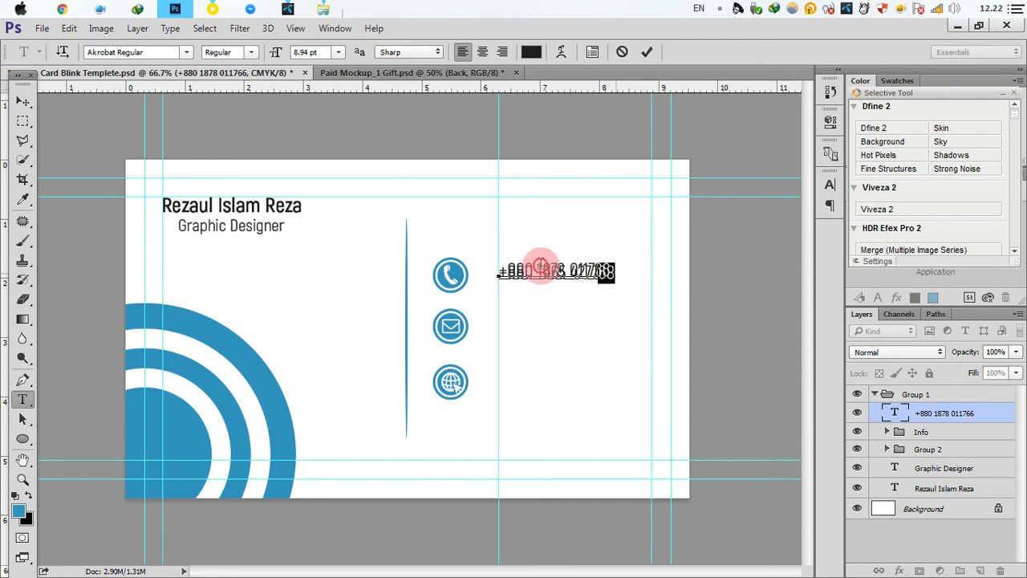
pyautogui.click(830, 185)
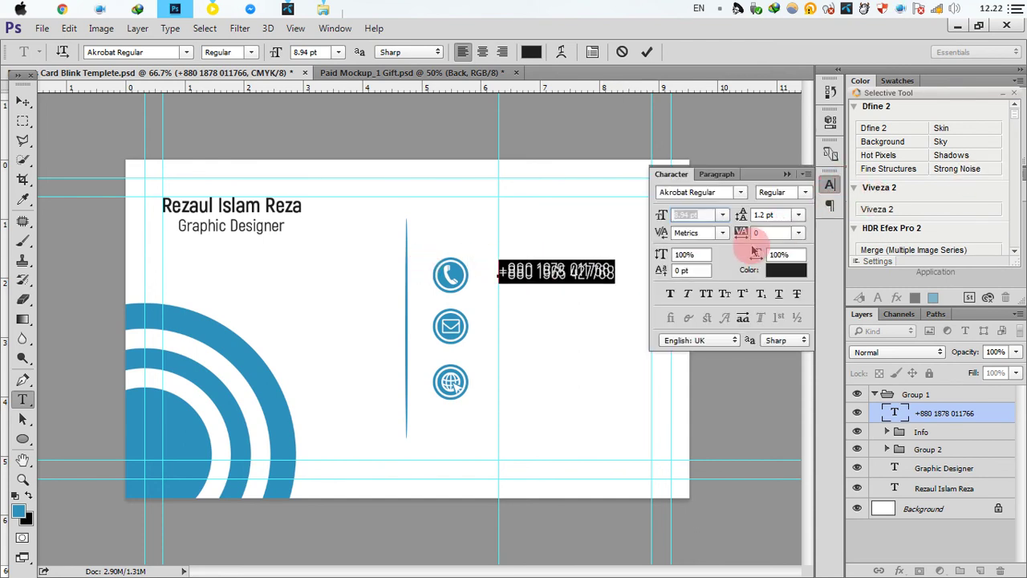
pyautogui.moveTo(738, 214); pyautogui.dragTo(747, 216)
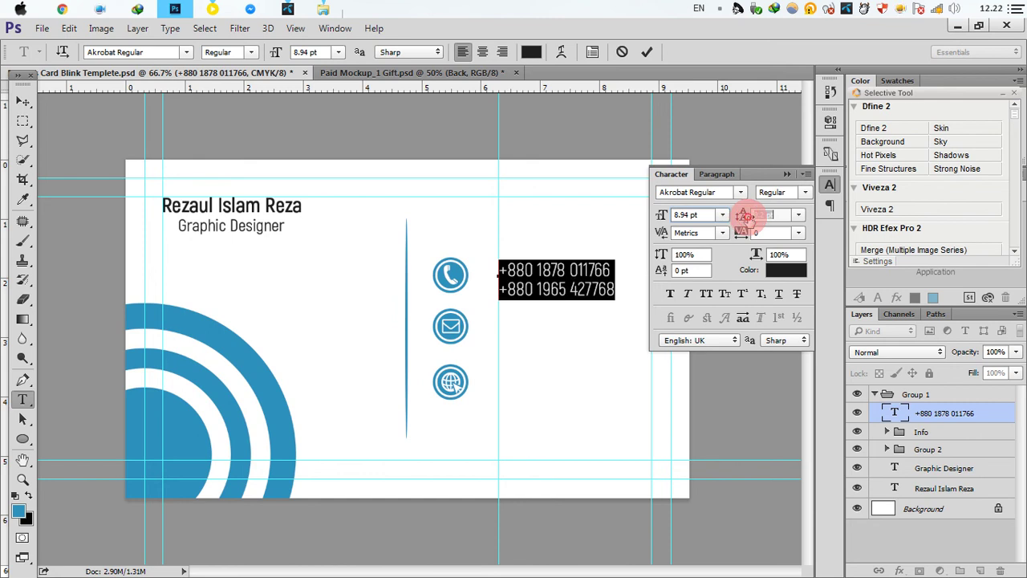
pyautogui.click(787, 174)
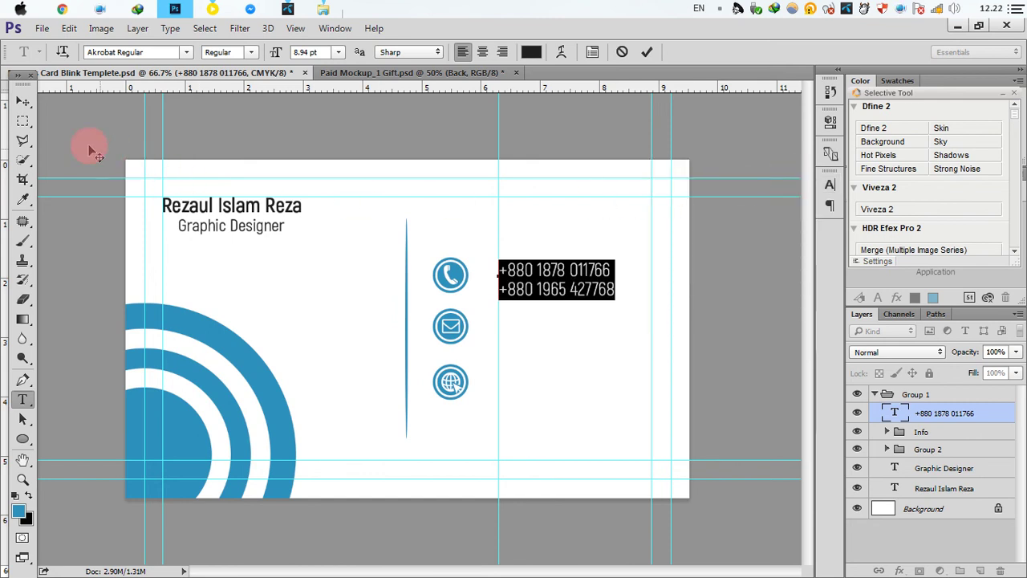
pyautogui.click(23, 102)
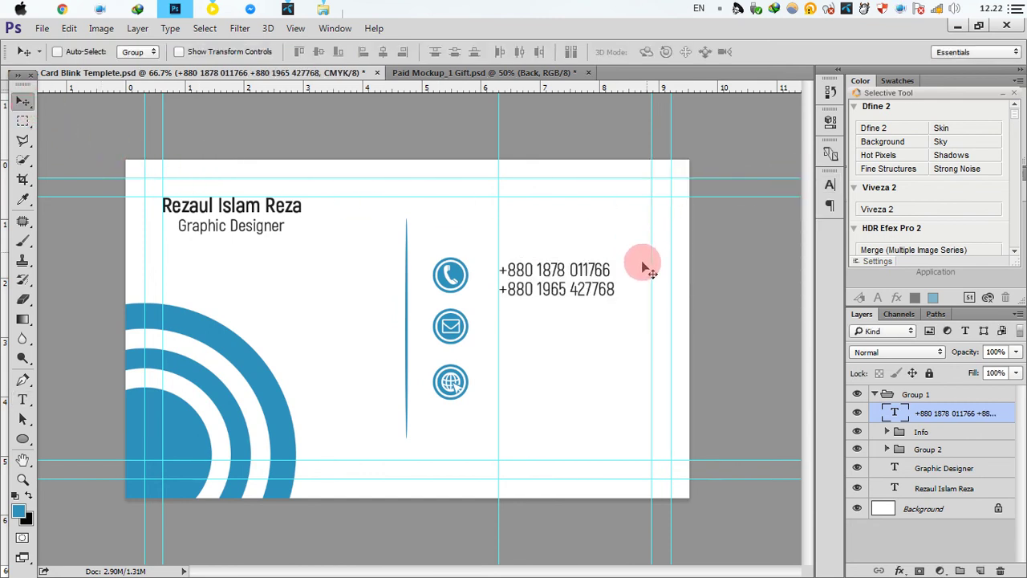
pyautogui.click(32, 400)
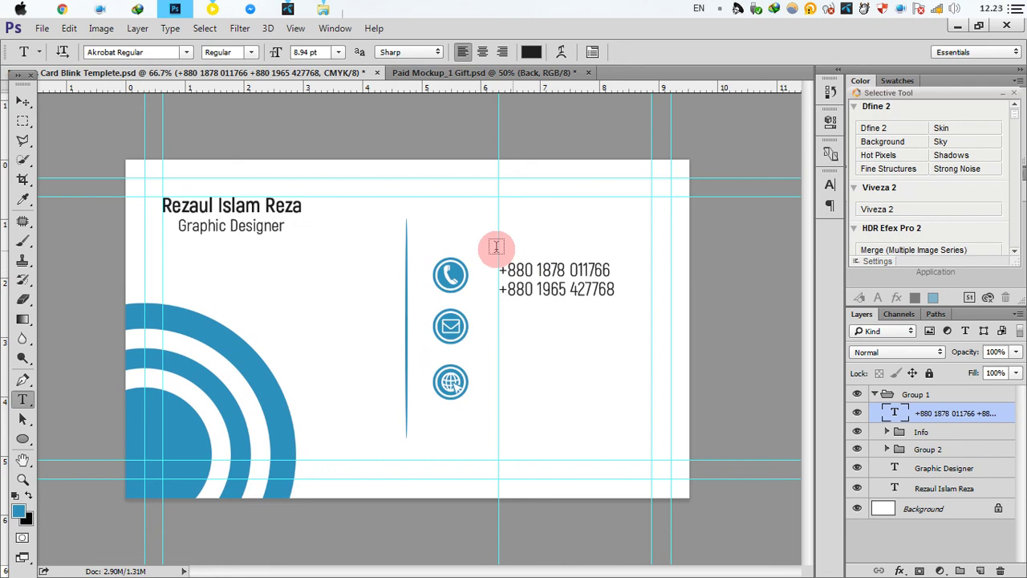
# - Scale the phone text to about 91% and duplicate it beside the envelope icon
pyautogui.click(22, 101)
pyautogui.moveTo(510, 296); pyautogui.dragTo(505, 296)
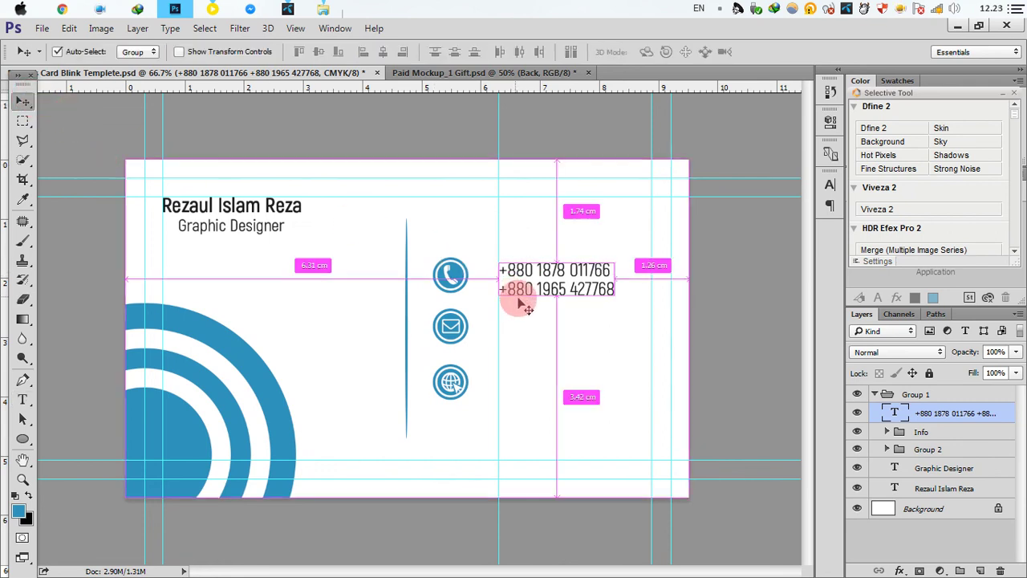
pyautogui.hotkey('ctrl', 't')
pyautogui.moveTo(614, 298); pyautogui.dragTo(606, 295)
pyautogui.click(684, 52)
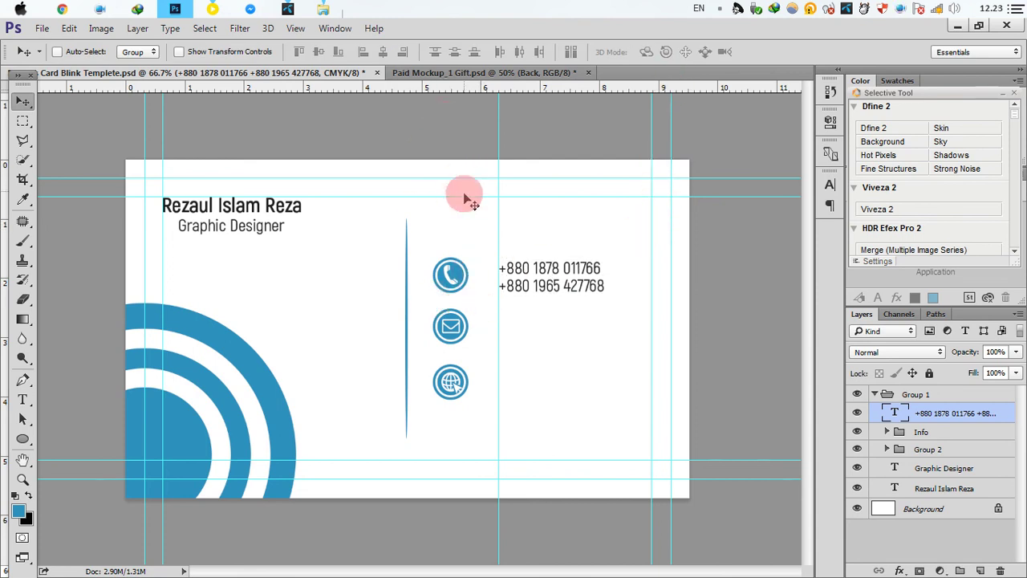
pyautogui.moveTo(550, 278); pyautogui.dragTo(559, 329)
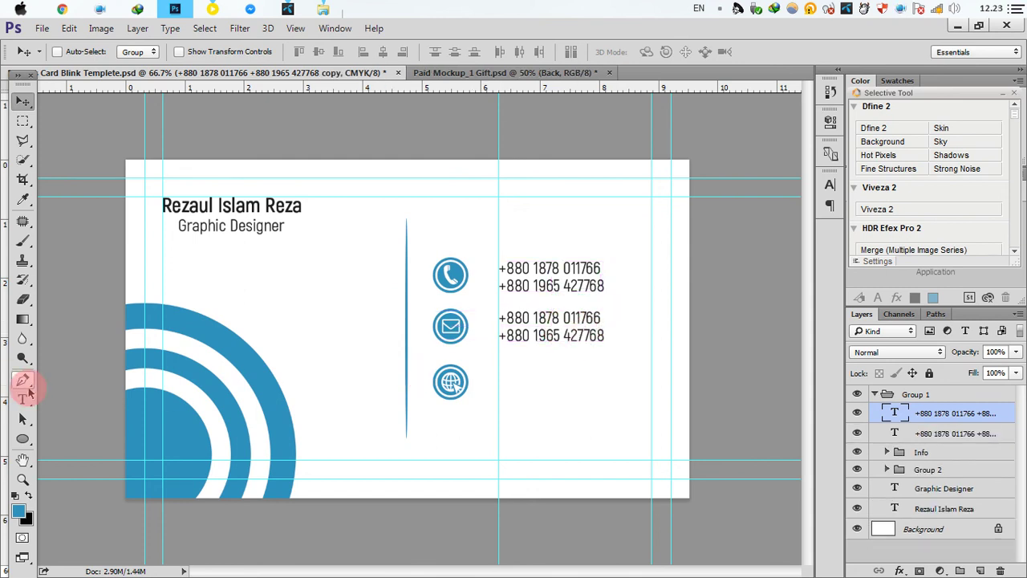
# - Replace the first copied line with the e-mail address
pyautogui.click(22, 399)
pyautogui.click(523, 323)
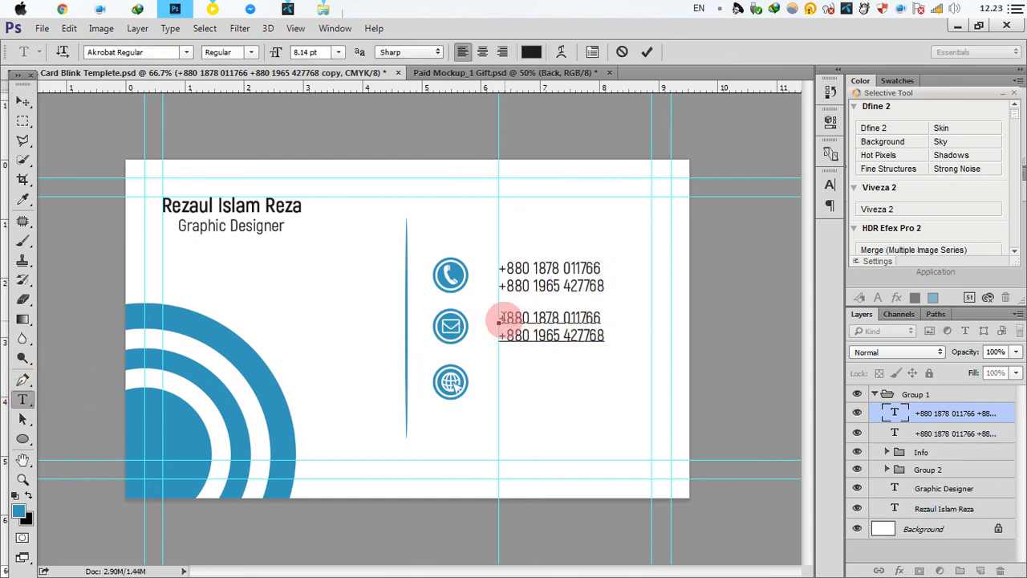
pyautogui.moveTo(500, 320); pyautogui.dragTo(672, 308)
pyautogui.press('BackSpace')
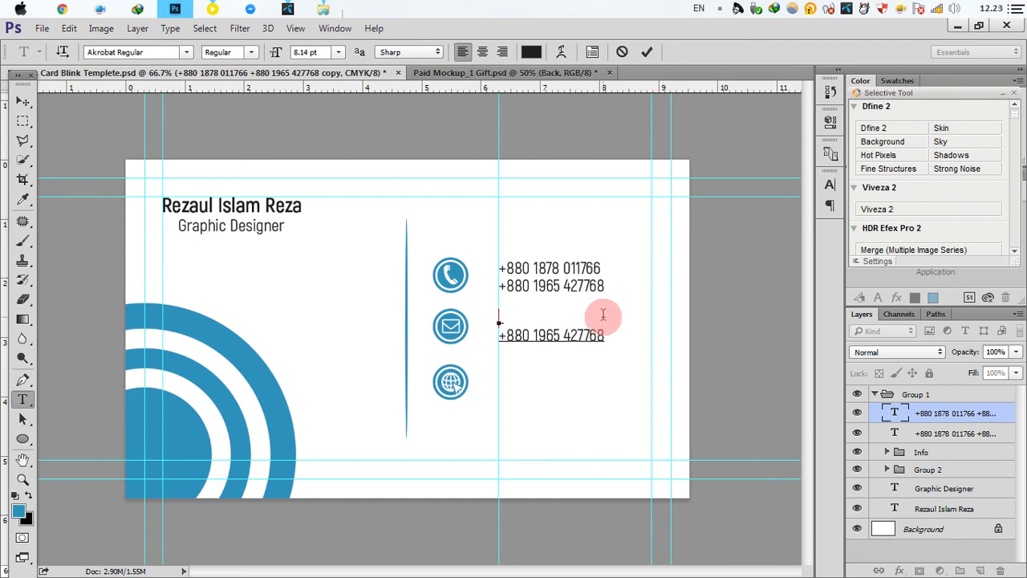
pyautogui.write('reza')
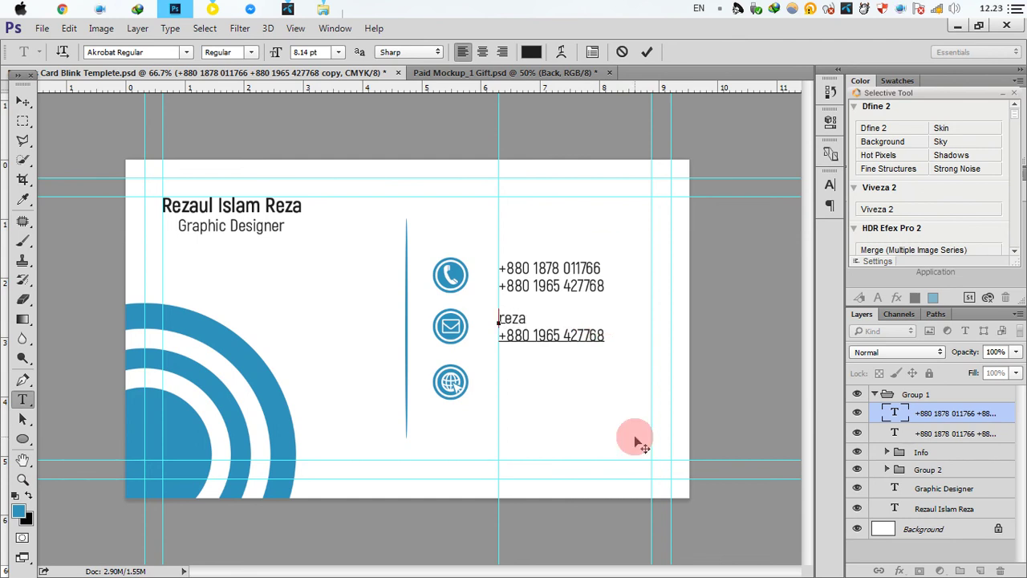
pyautogui.write('example@e')
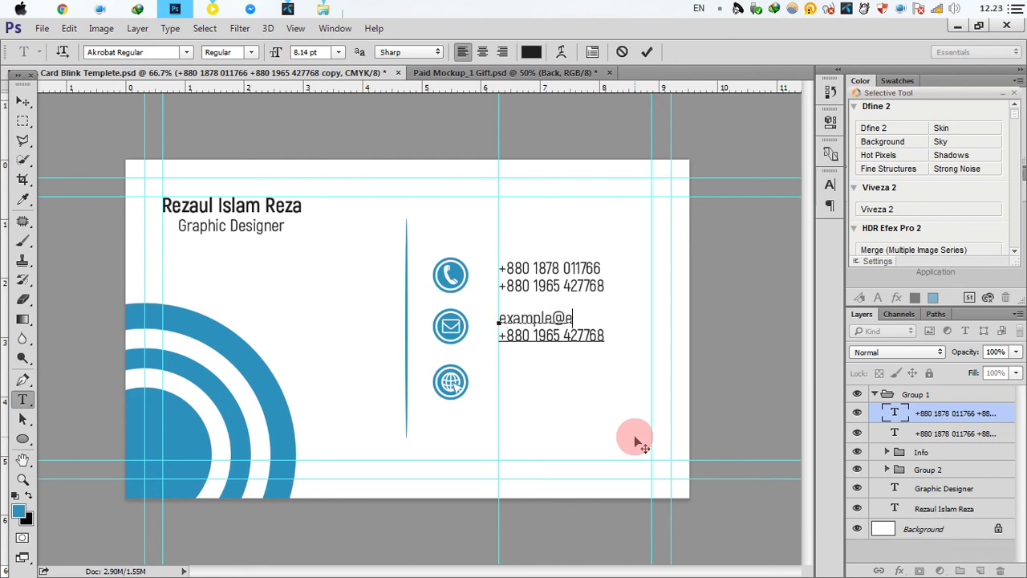
pyautogui.write('mple.com')
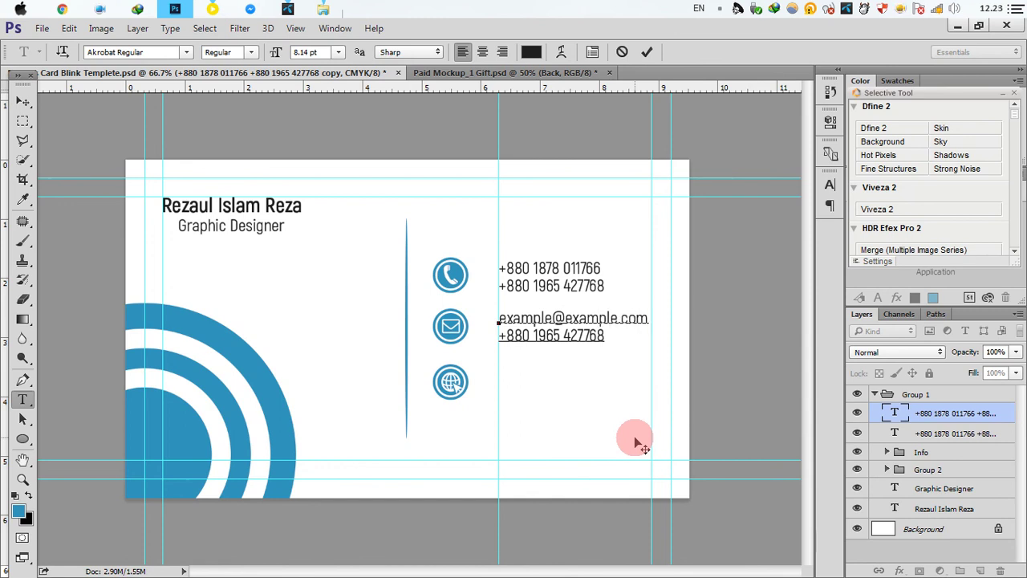
# - Change the second line to applegraphicstudio.com without the www prefix
pyautogui.moveTo(608, 335); pyautogui.dragTo(464, 340)
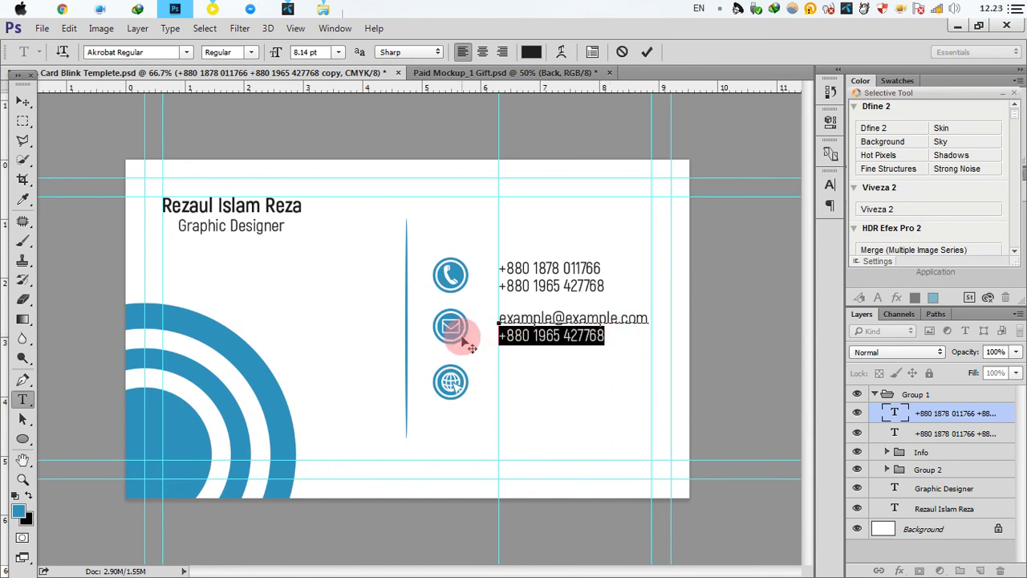
pyautogui.write('www.applegraphicstudio.com')
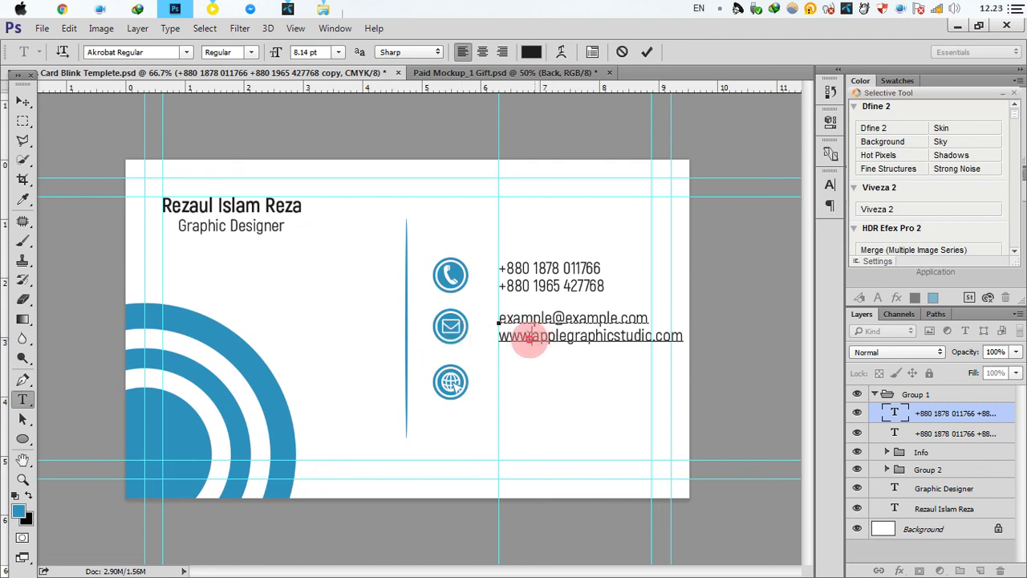
pyautogui.moveTo(532, 337); pyautogui.dragTo(490, 338)
pyautogui.press('BackSpace')
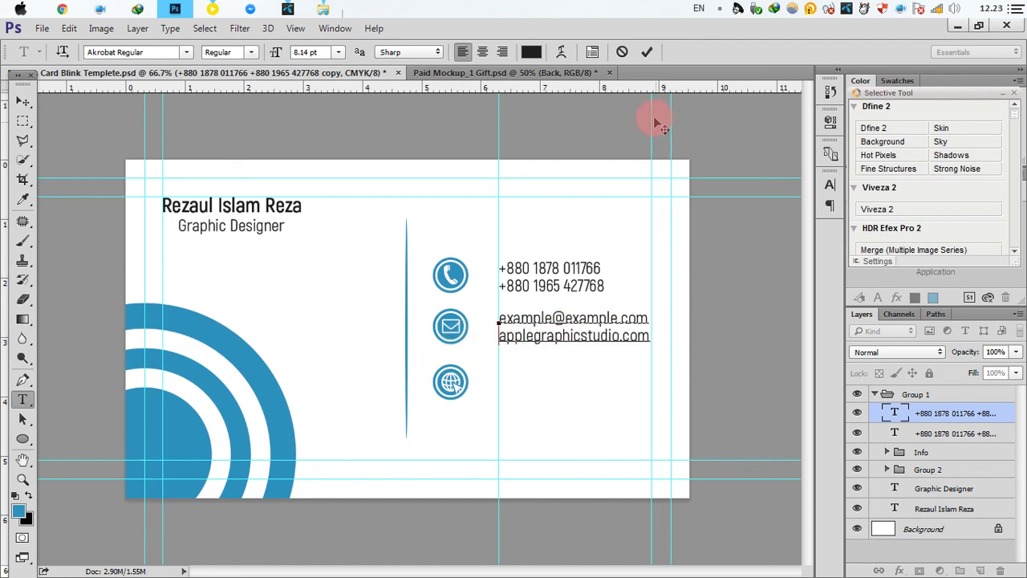
pyautogui.click(649, 55)
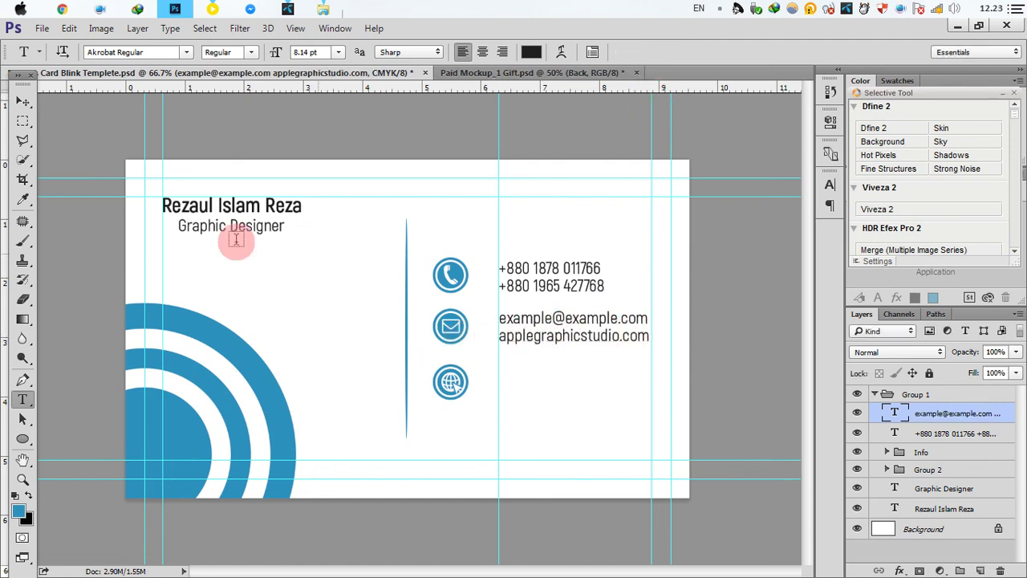
# - Copy the contact text beside the globe icon and retype the first line as facebook/AppleGraphic
pyautogui.click(23, 101)
pyautogui.moveTo(552, 327); pyautogui.dragTo(554, 383)
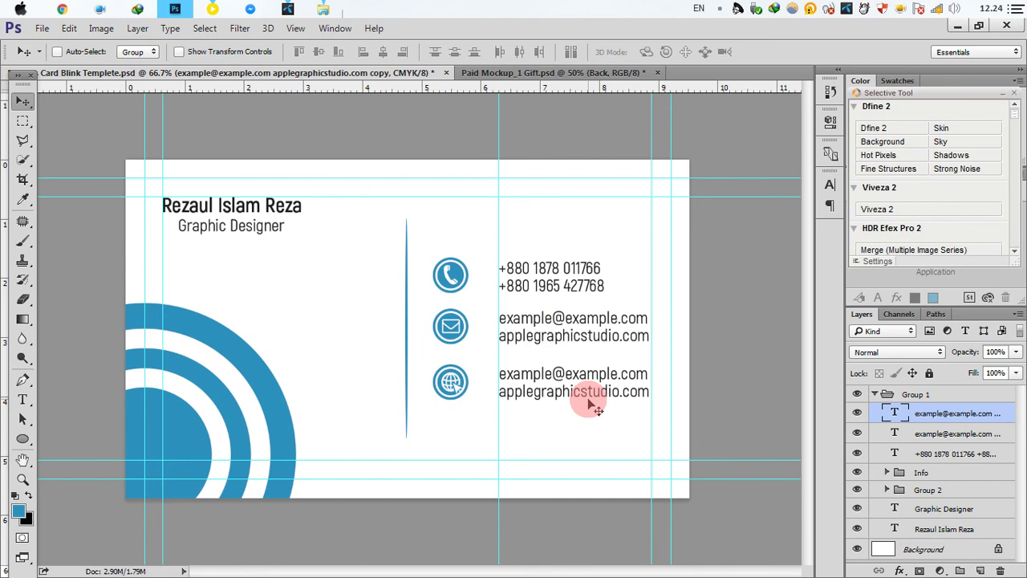
pyautogui.click(23, 398)
pyautogui.moveTo(649, 369); pyautogui.dragTo(480, 380)
pyautogui.write('facebook/AppleGraphic')
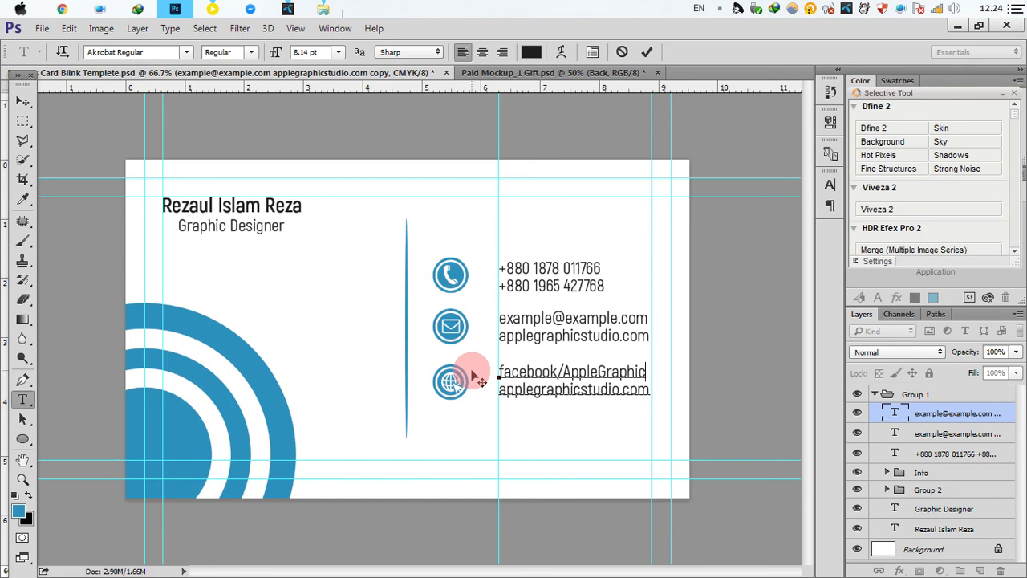
# - Replace the second line with instagram/AppleGraphic and commit the text
pyautogui.moveTo(649, 390); pyautogui.dragTo(472, 413)
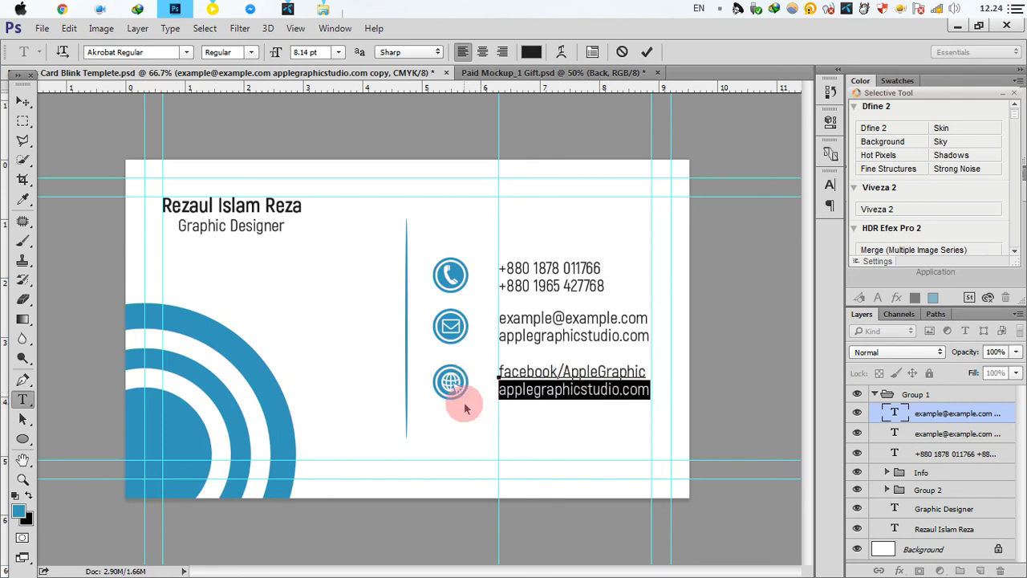
pyautogui.press('BackSpace')
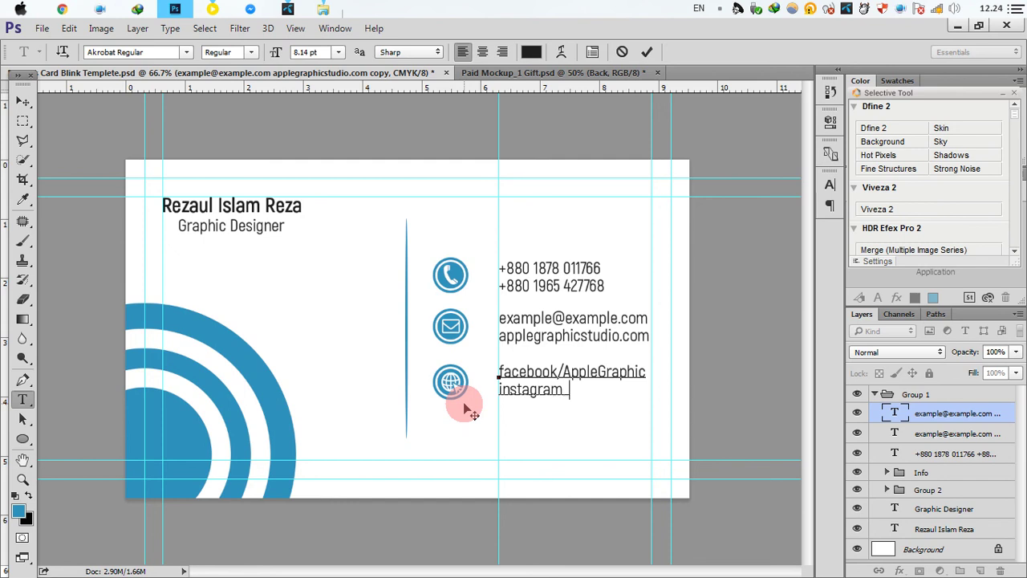
pyautogui.write('instagram/Apple')
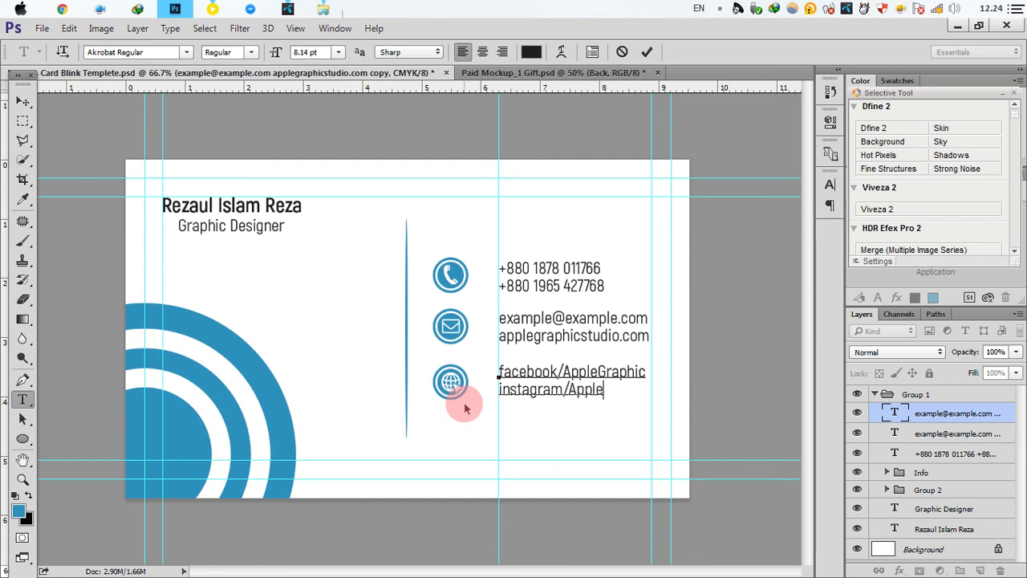
pyautogui.write('Grap')
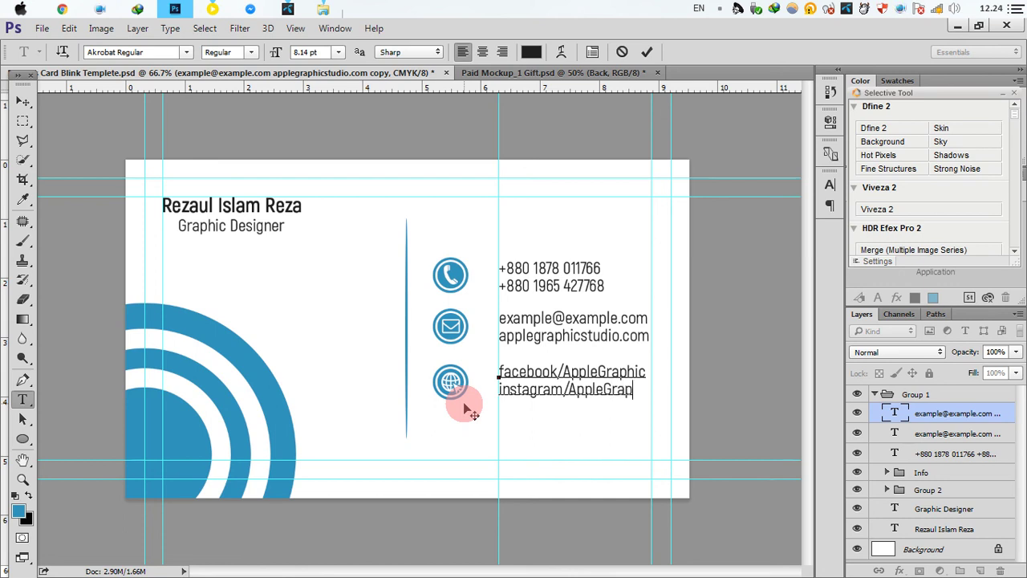
pyautogui.click(646, 52)
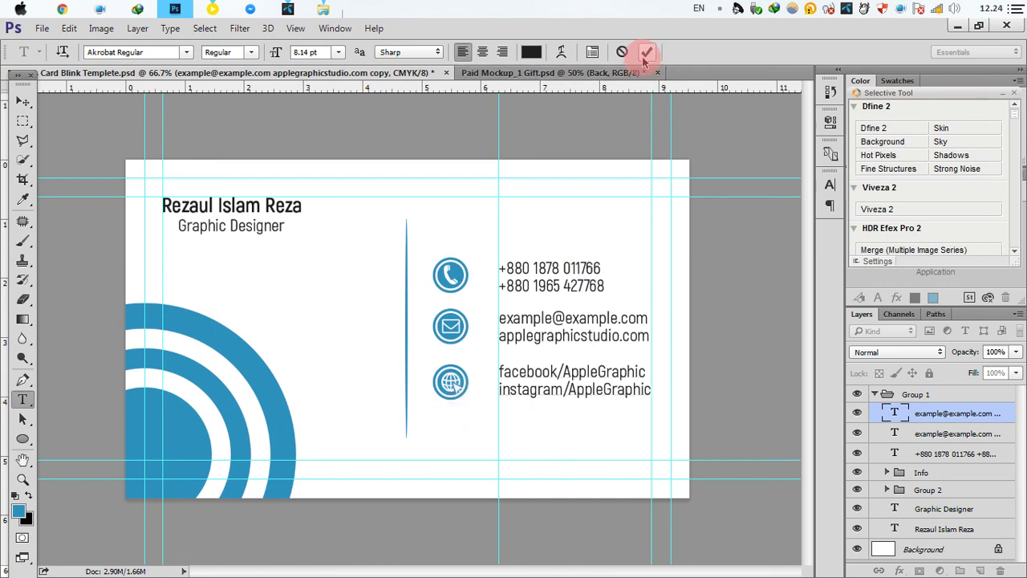
pyautogui.click(23, 102)
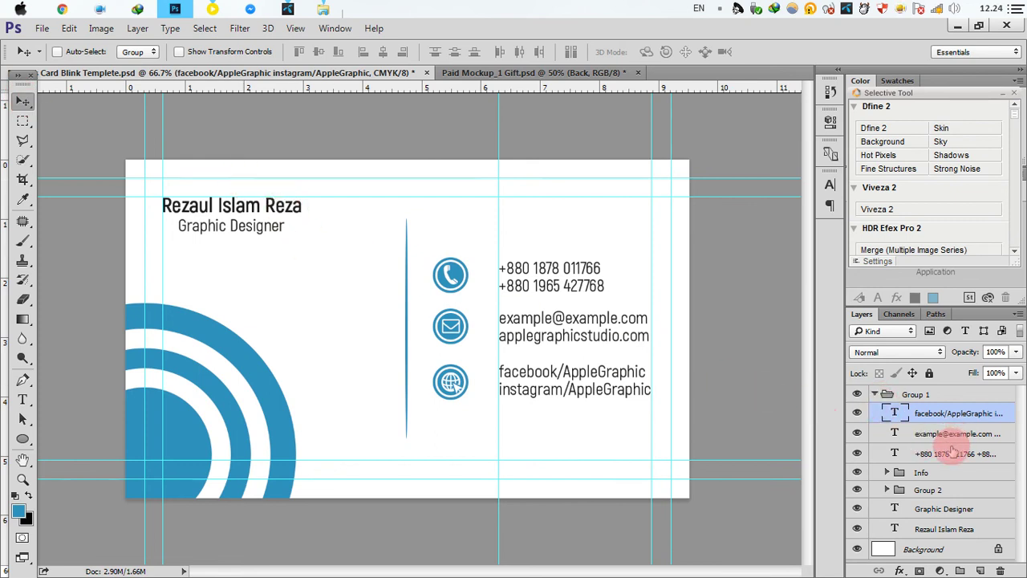
pyautogui.click(940, 473)
# - Group the name and Graphic Designer title and shift them toward the divider, level with the phones
pyautogui.click(944, 510)
pyautogui.keyDown('ctrl'); pyautogui.click(943, 528); pyautogui.keyUp('ctrl')
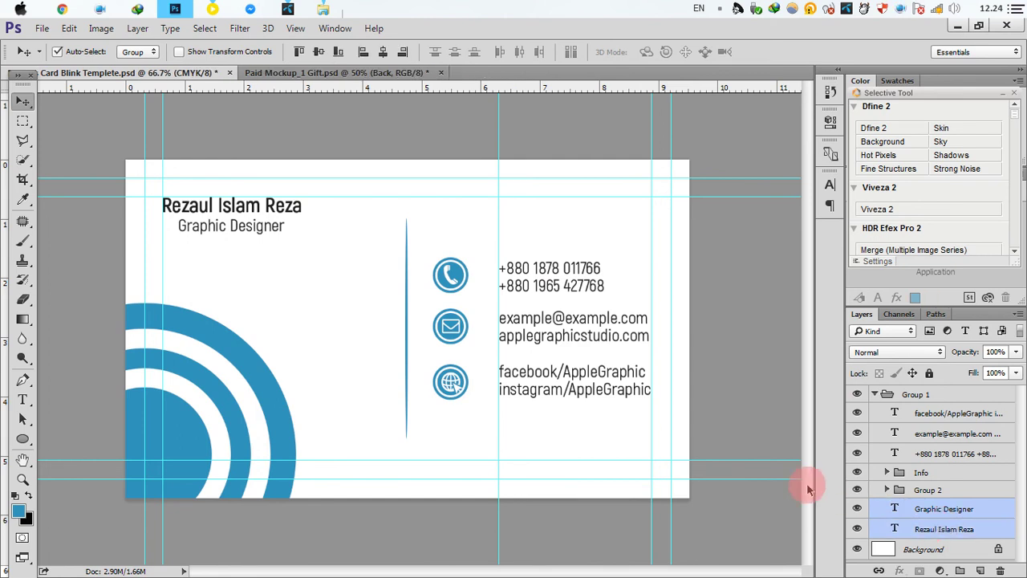
pyautogui.hotkey('ctrl', 'g')
pyautogui.moveTo(236, 212); pyautogui.dragTo(302, 279)
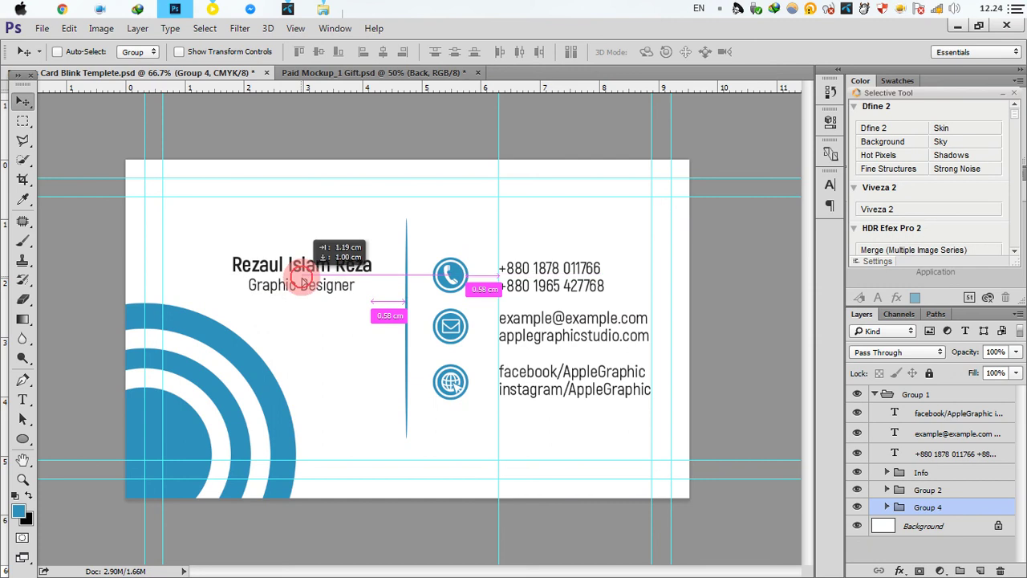
pyautogui.moveTo(302, 279); pyautogui.dragTo(325, 255)
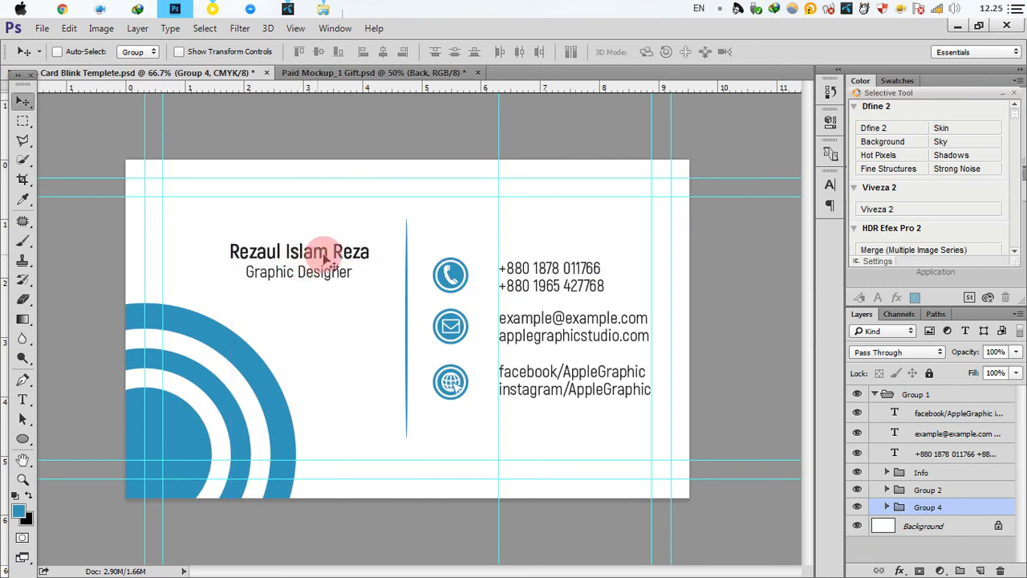
pyautogui.hotkey('ctrl', '-')
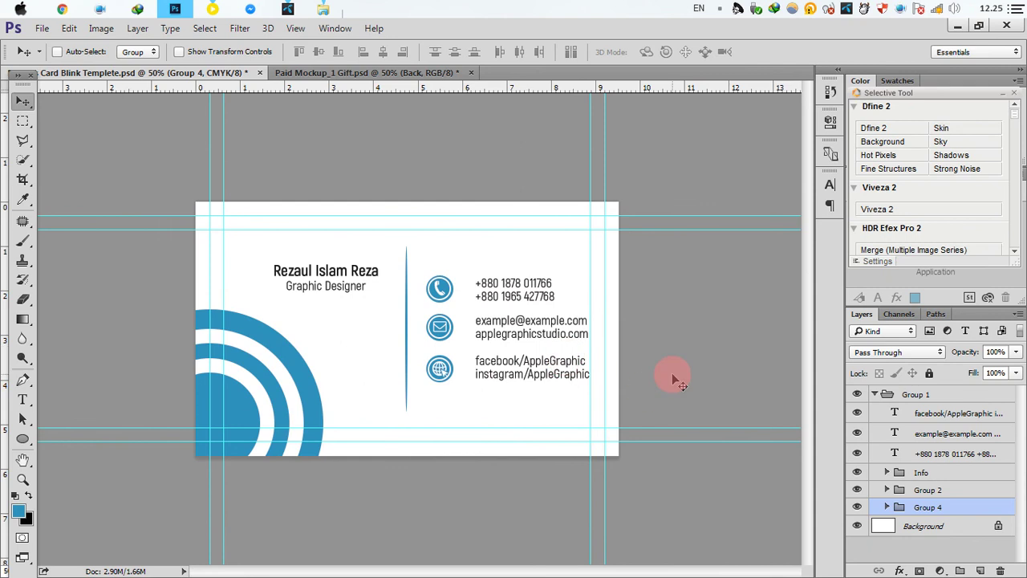
pyautogui.click(907, 394)
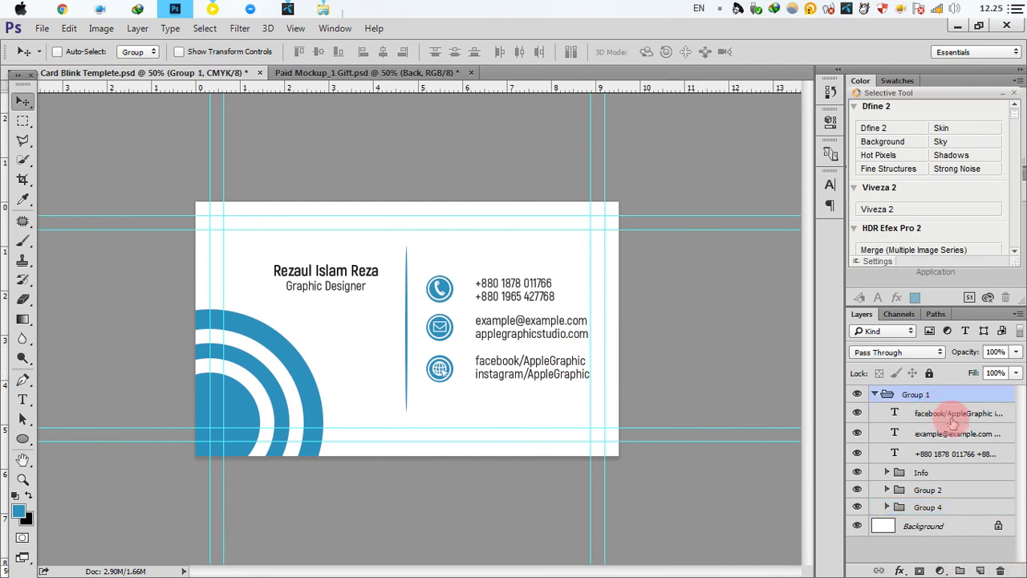
# - Stamp the merged card onto a new layer using Apply Image
pyautogui.click(980, 571)
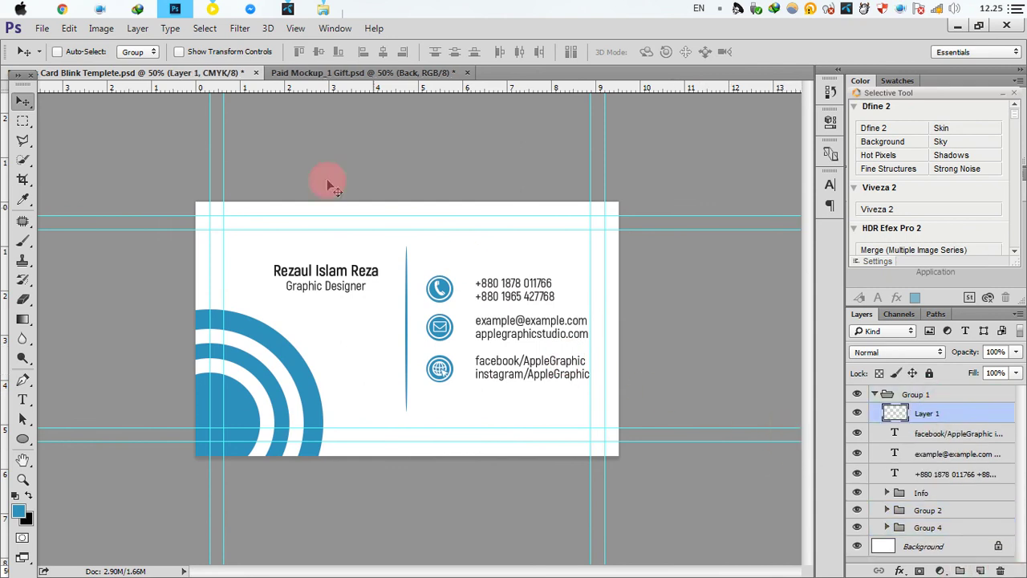
pyautogui.click(101, 28)
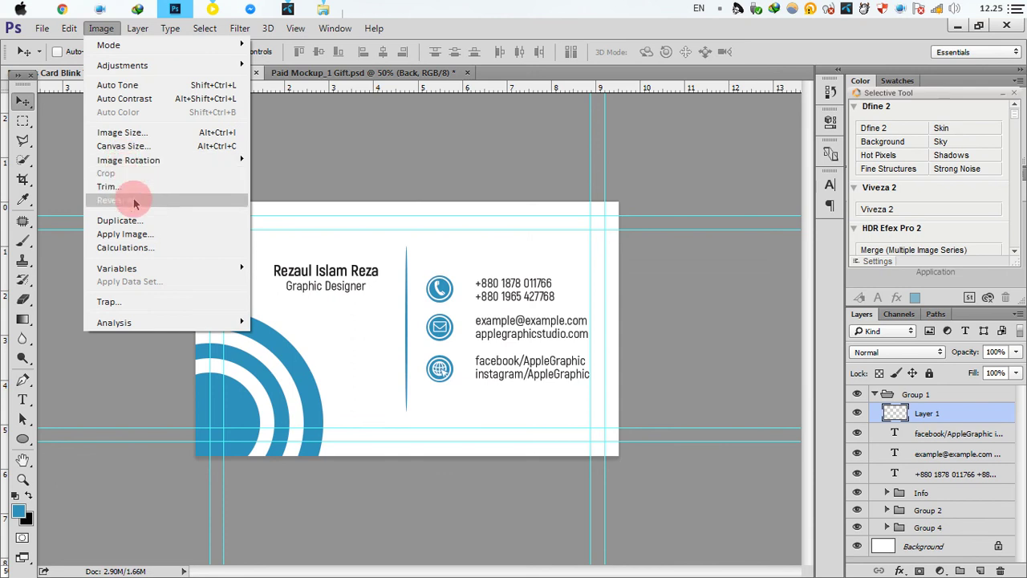
pyautogui.click(138, 232)
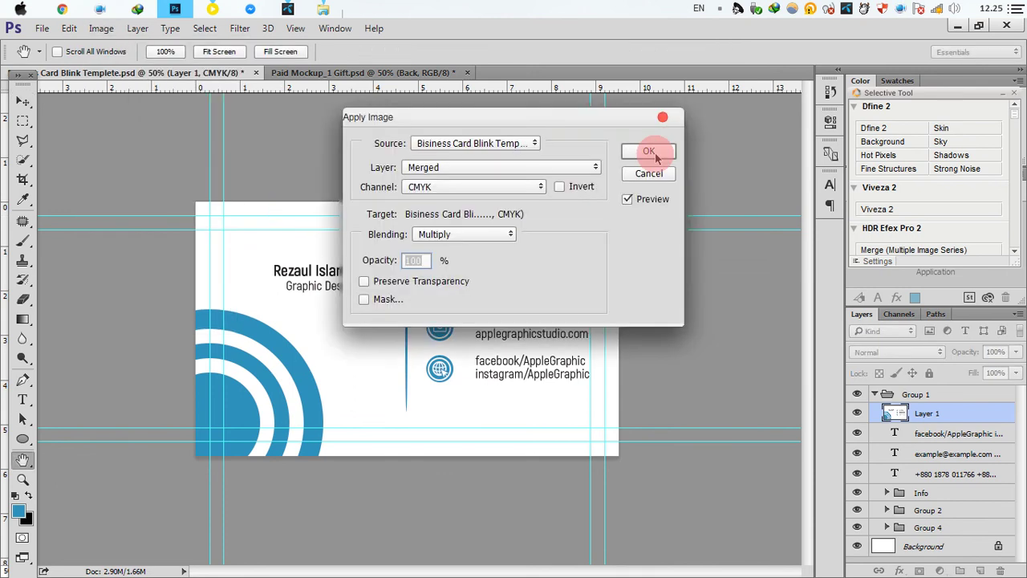
pyautogui.click(656, 157)
pyautogui.press('v')
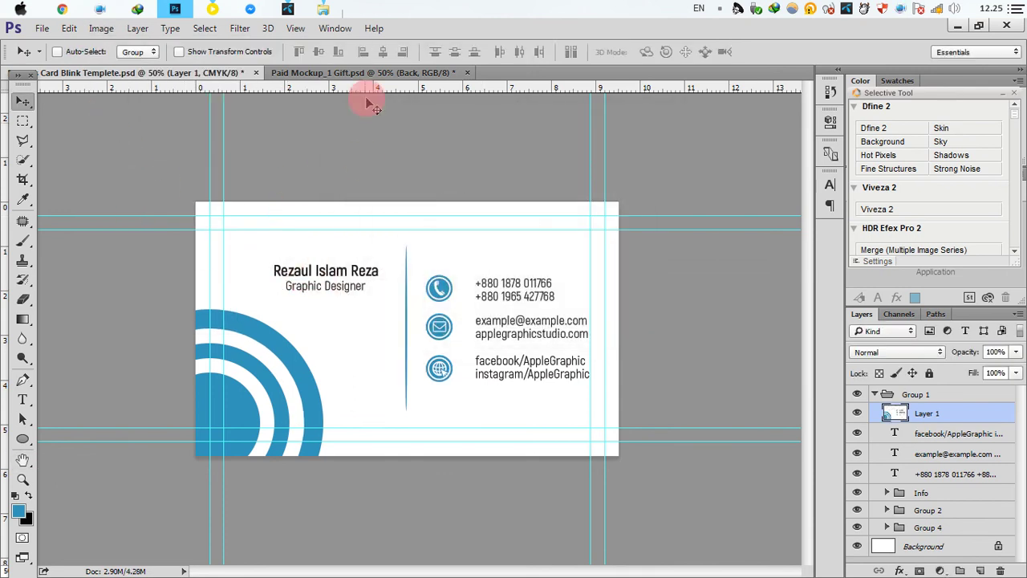
# - Open the mockup's Front smart object and drag the merged card into it
pyautogui.click(361, 72)
pyautogui.doubleClick(883, 439)
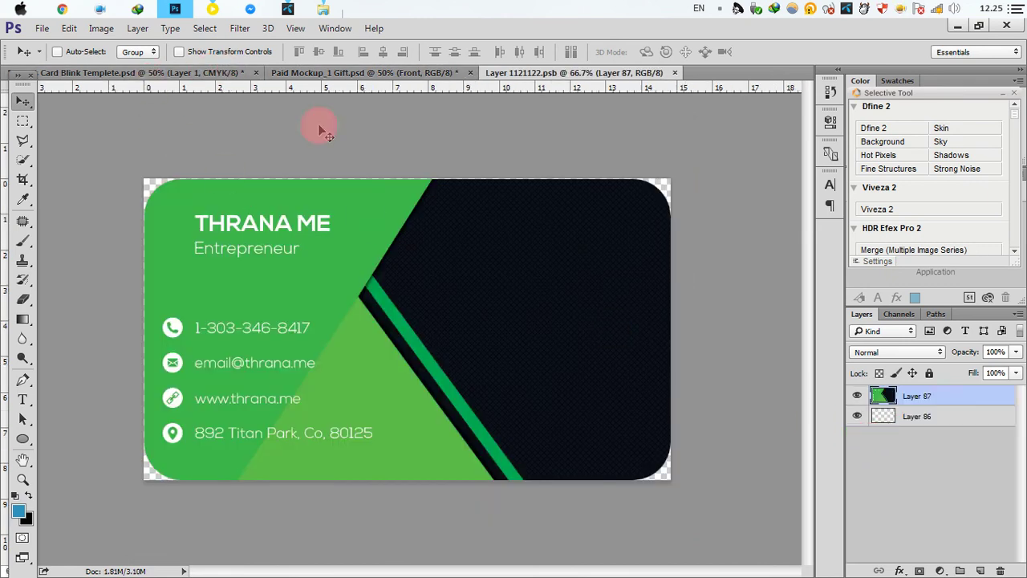
pyautogui.click(190, 72)
pyautogui.moveTo(353, 315)
pyautogui.mouseDown()
pyautogui.moveTo(545, 74)
pyautogui.moveTo(411, 282)
pyautogui.mouseUp()
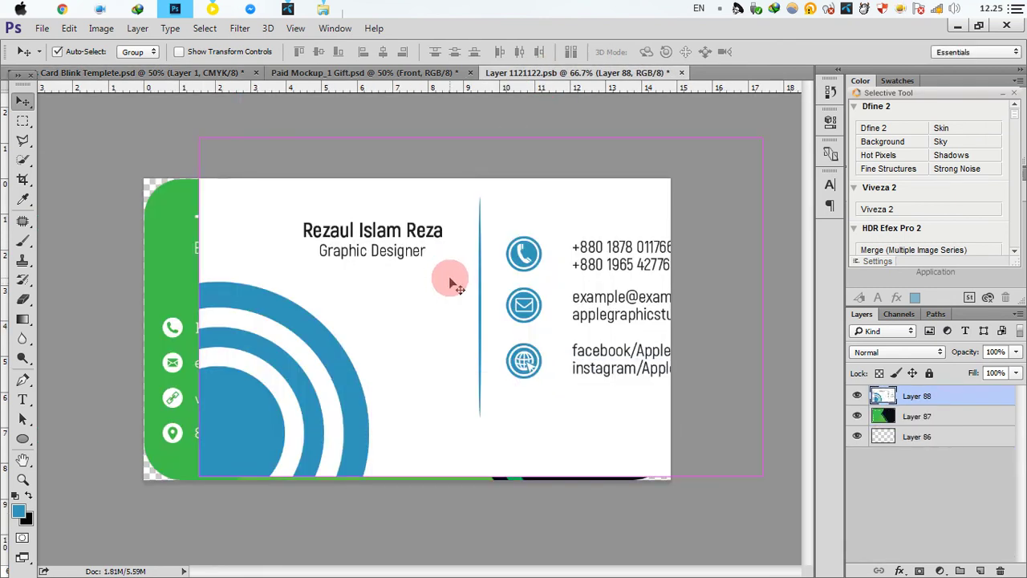
# - Centre the card on the smart object canvas, then close and save it
pyautogui.click(205, 29)
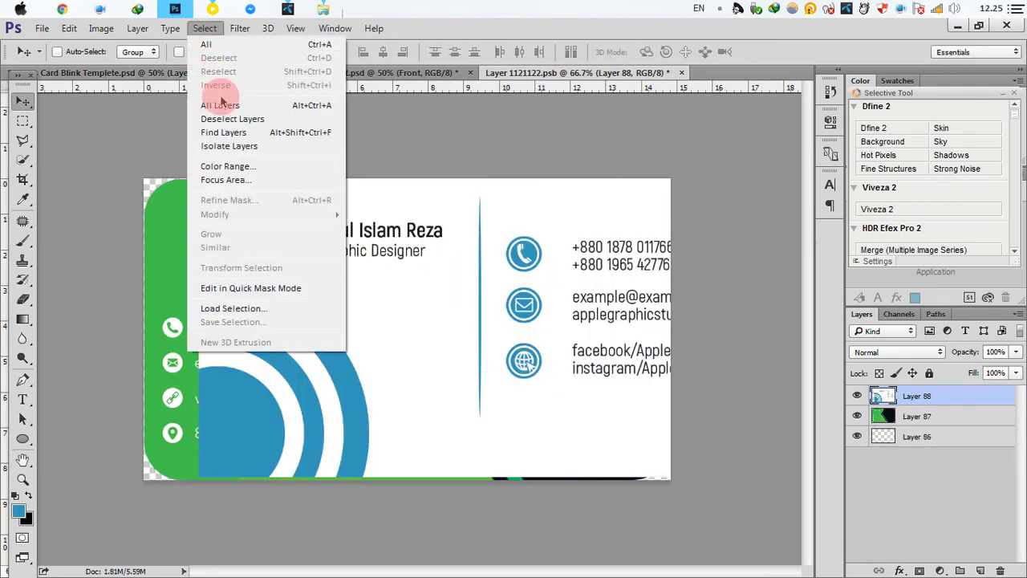
pyautogui.click(210, 44)
pyautogui.click(319, 51)
pyautogui.click(383, 51)
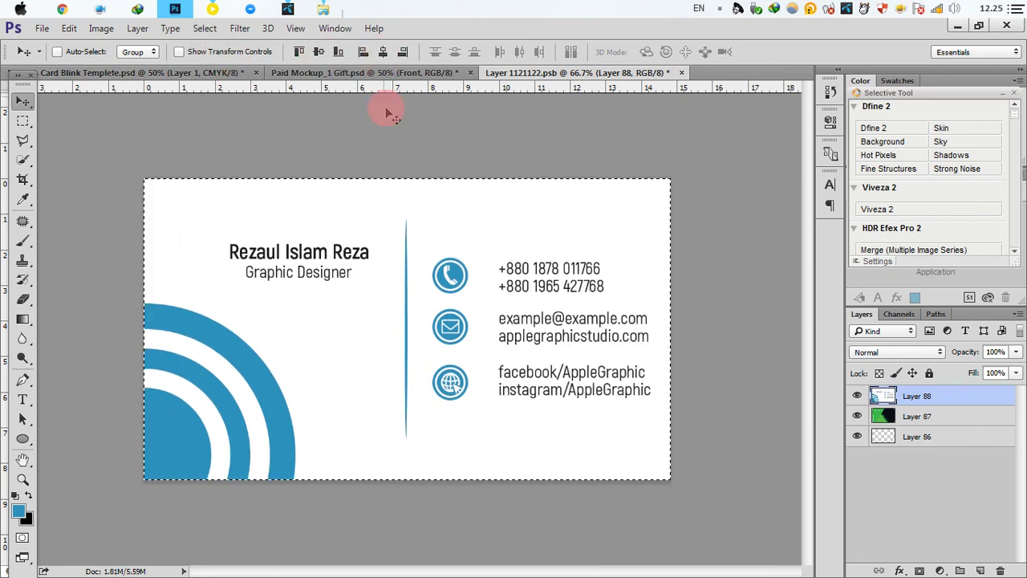
pyautogui.click(205, 28)
pyautogui.click(219, 57)
pyautogui.click(682, 72)
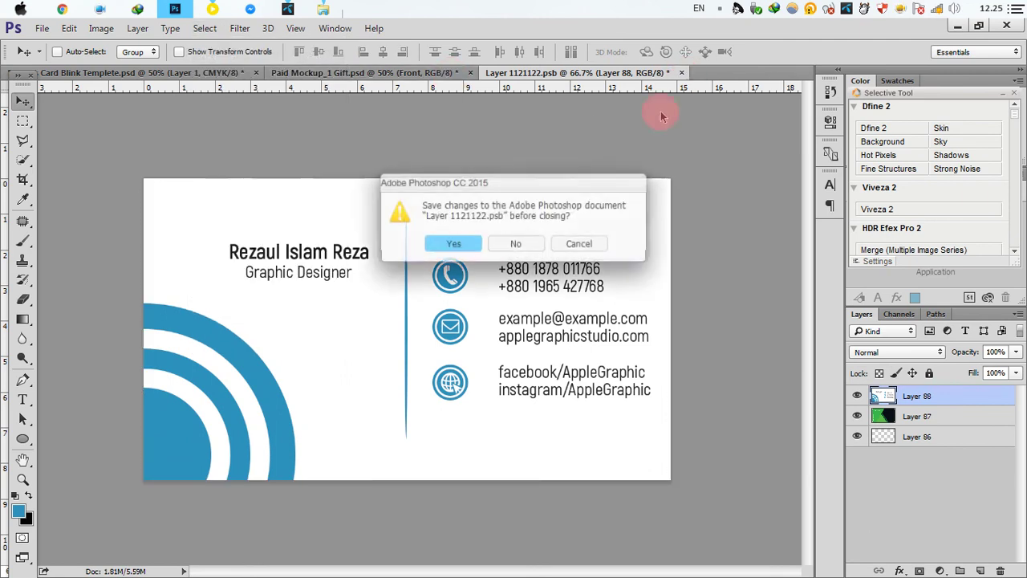
pyautogui.click(452, 244)
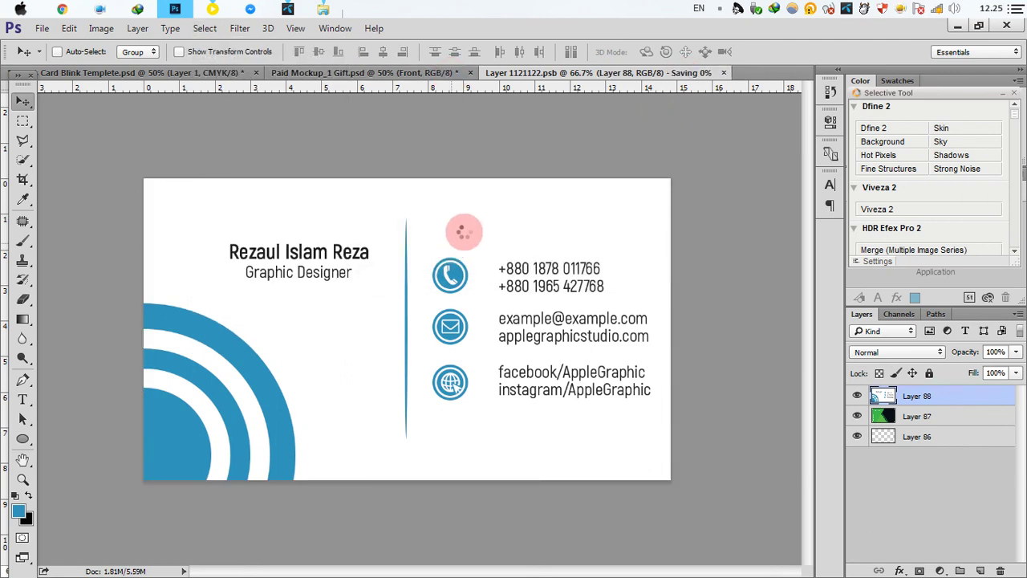
# - Return to Paid Mockup_1 Gift.psd and zoom in and out to inspect the new card
pyautogui.click(347, 73)
pyautogui.click(416, 226)
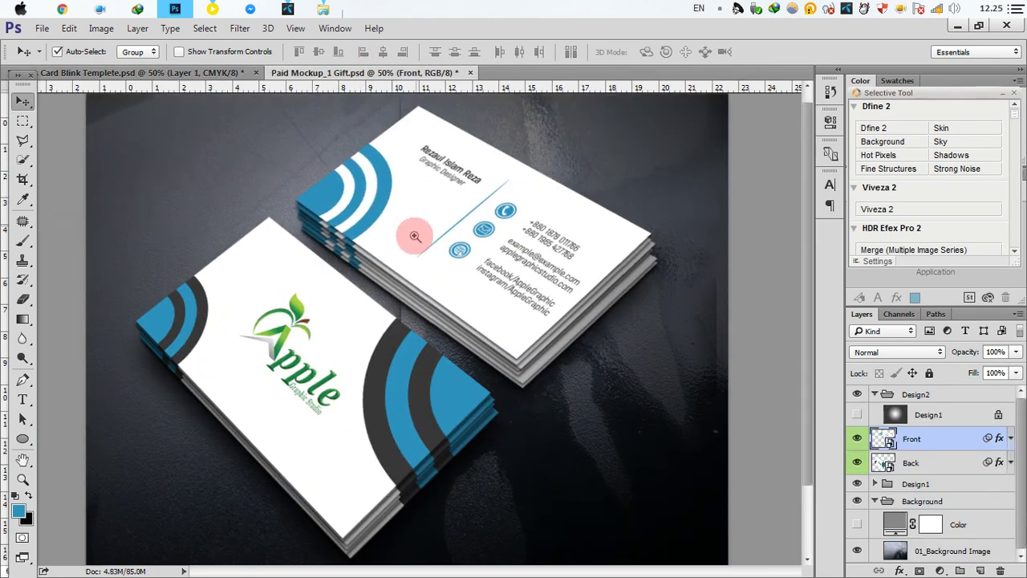
pyautogui.keyDown('alt'); pyautogui.click(415, 236); pyautogui.keyUp('alt')
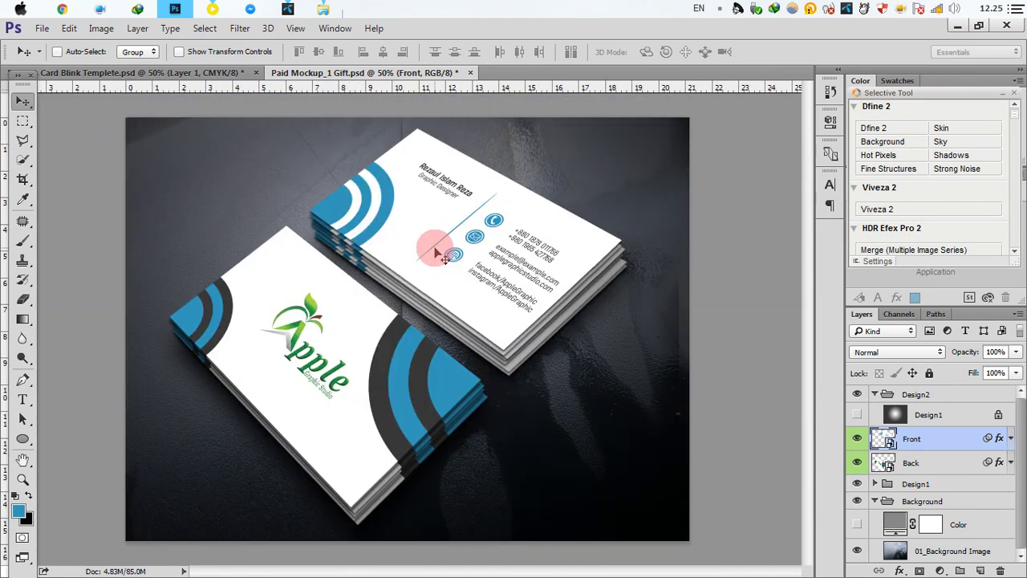